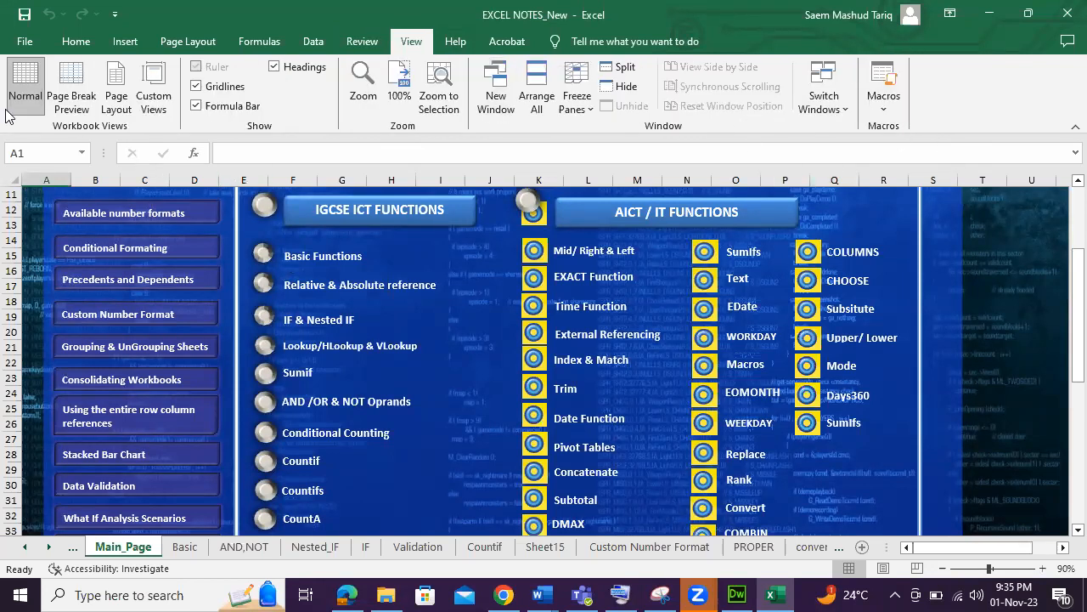
Create a new blank workbook.
click(25, 43)
click(229, 174)
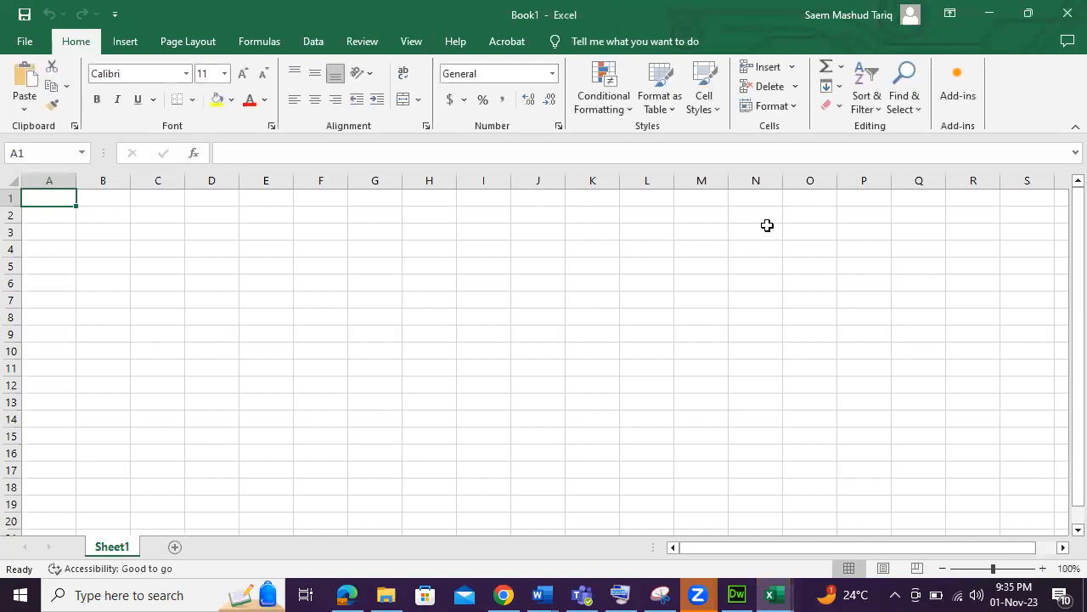
click(412, 43)
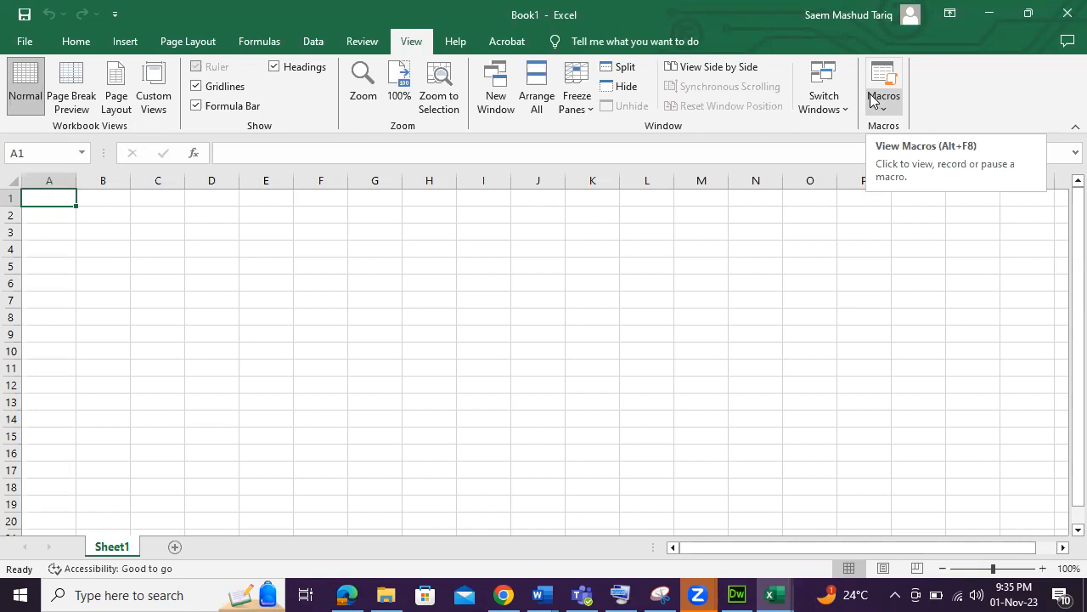
click(879, 103)
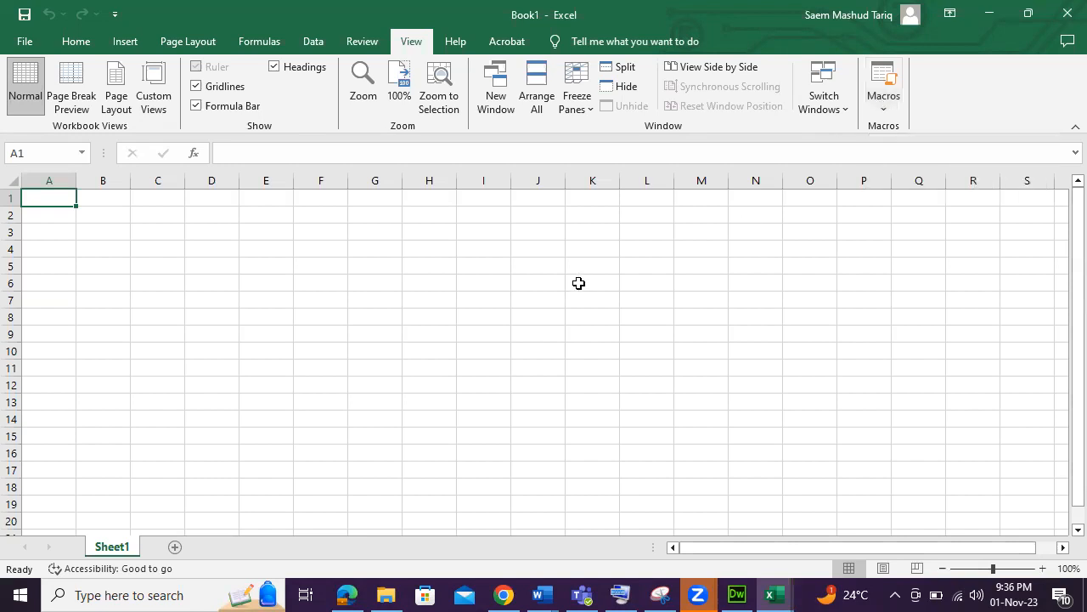
Switch to the EXCEL NOTES_New workbook and copy cells A5:B13 from its Conditional Formatting sheet.
mouse_move(772, 593)
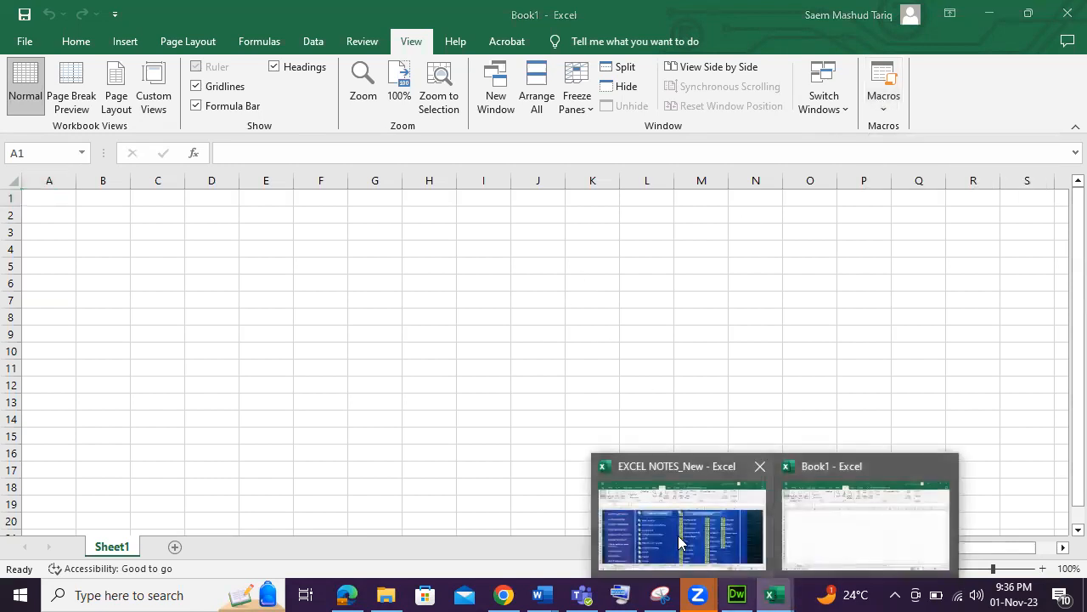
click(606, 525)
click(431, 546)
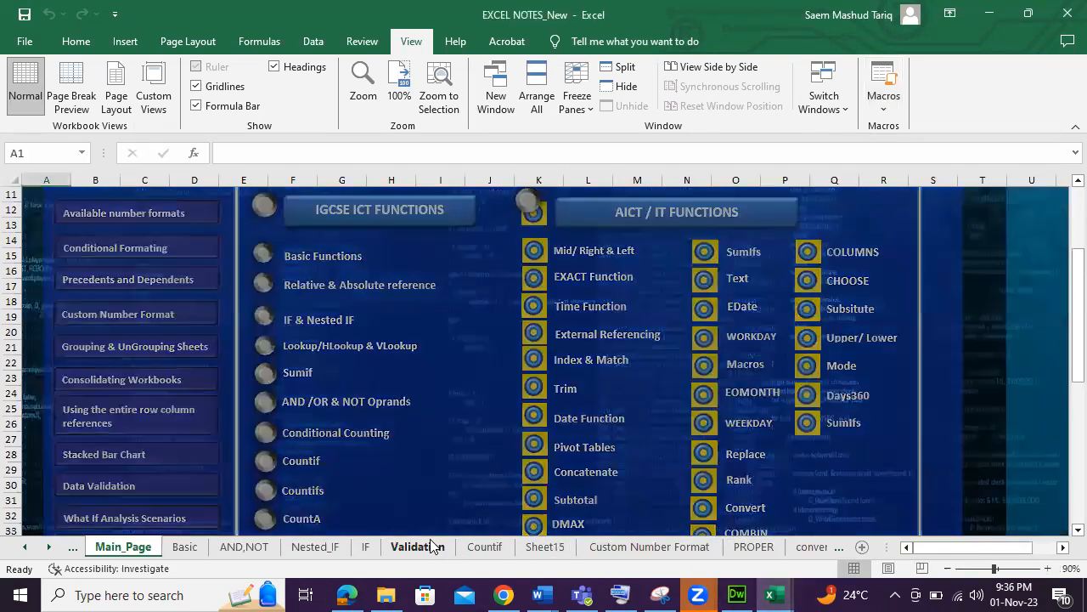
click(479, 547)
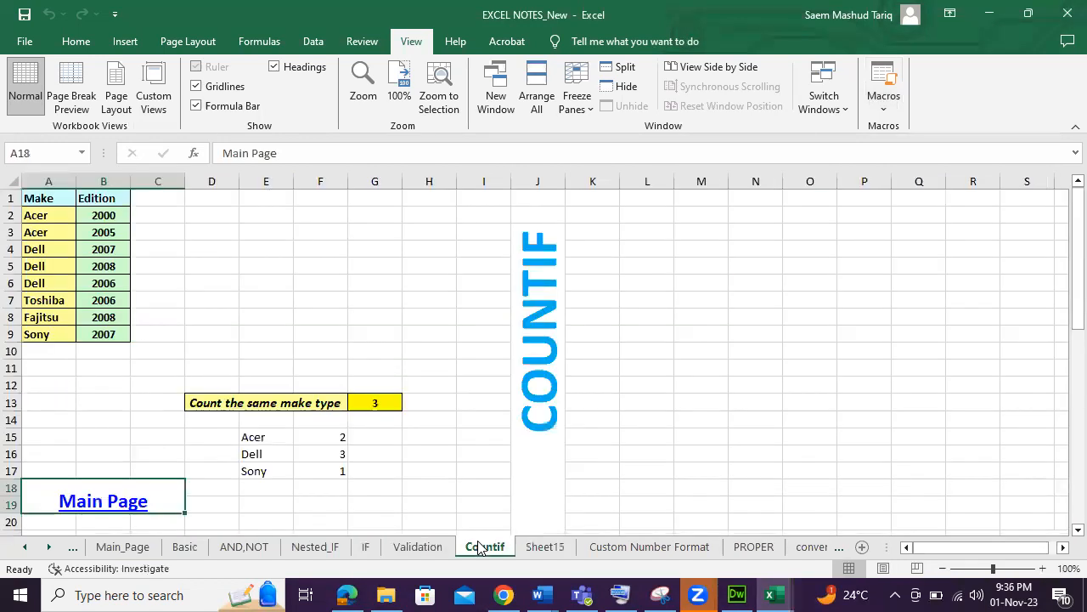
click(544, 547)
click(621, 548)
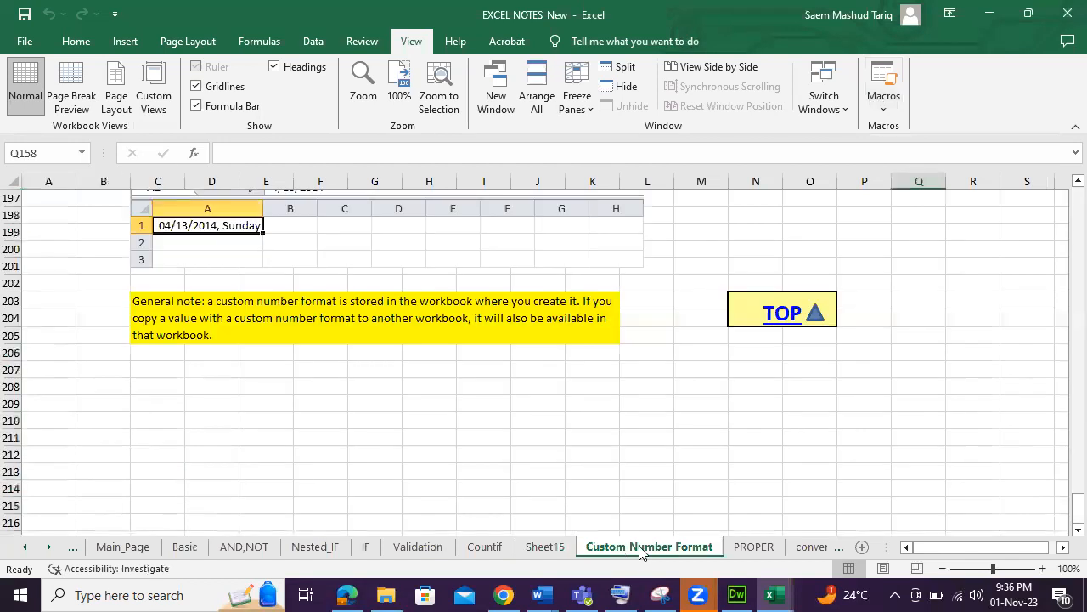
click(746, 546)
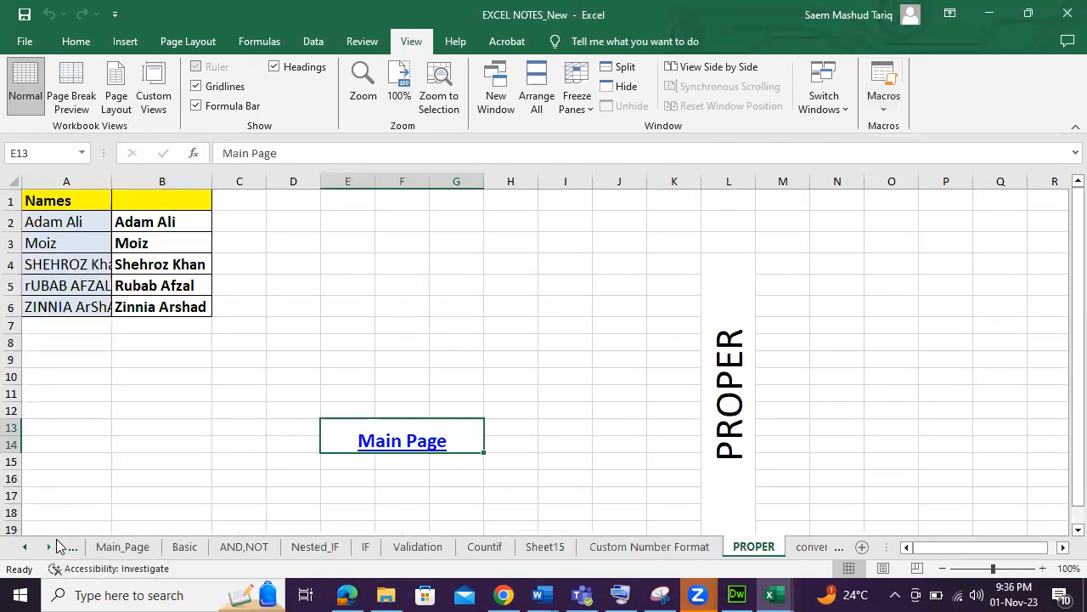
click(49, 547)
click(49, 547)
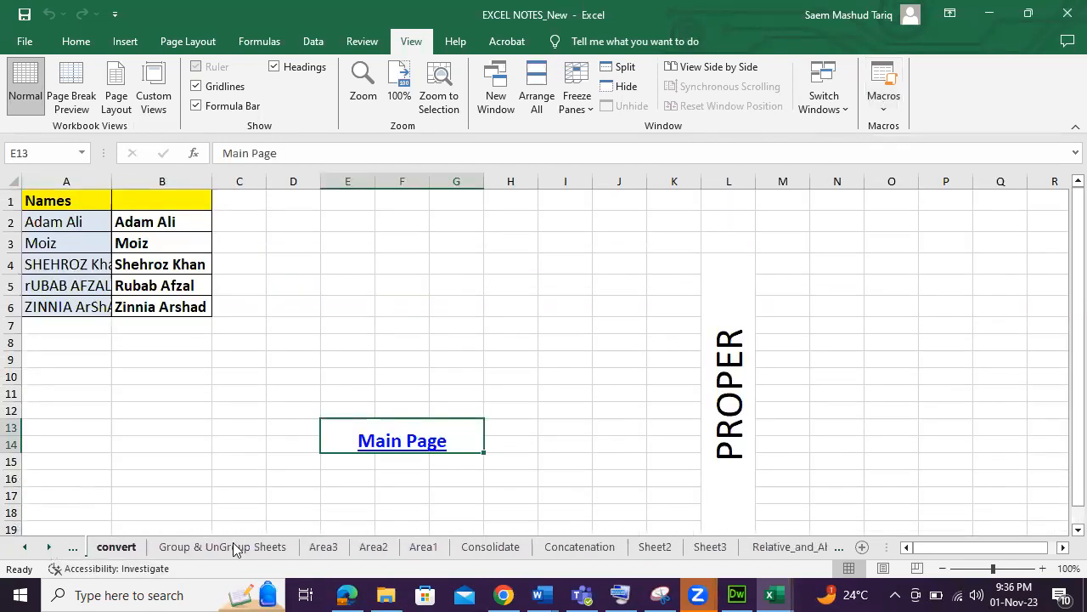
click(488, 547)
click(571, 548)
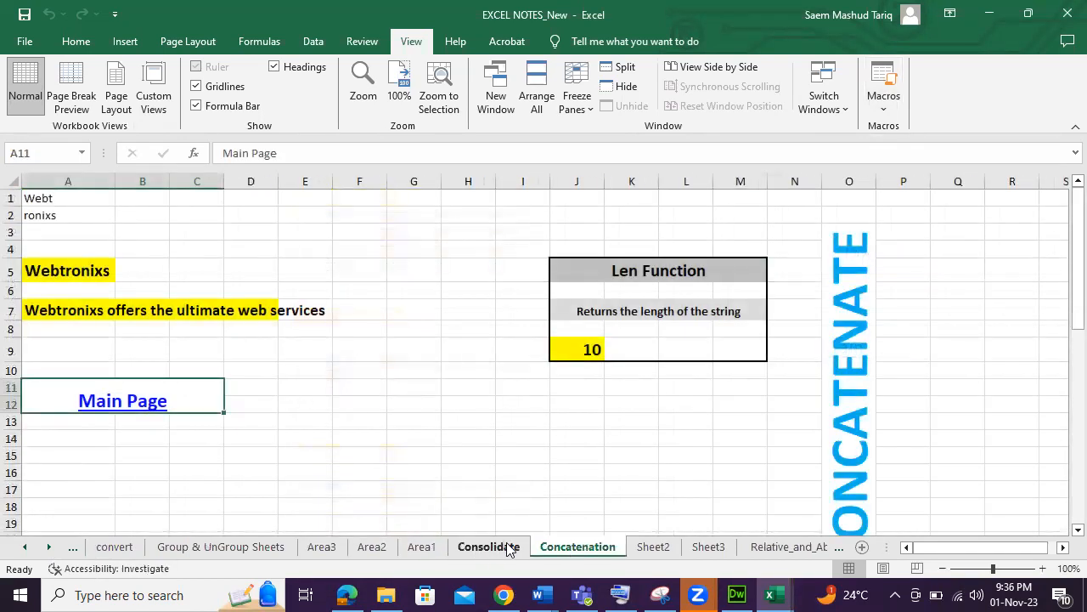
click(653, 547)
click(49, 547)
click(49, 547)
click(49, 547)
click(515, 547)
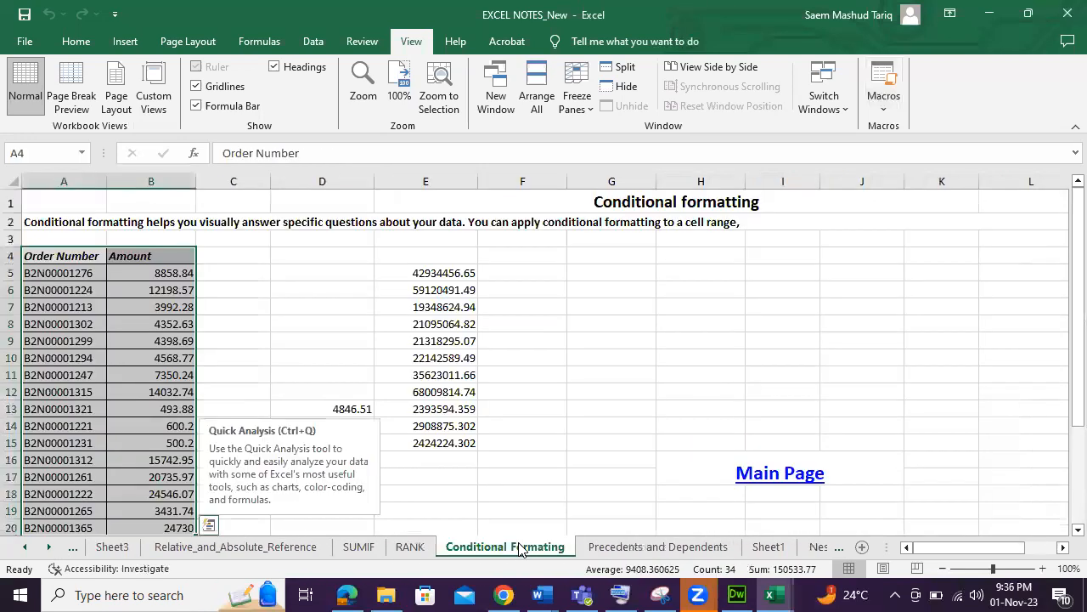
click(331, 376)
drag(68, 273, 186, 411)
right_click(122, 354)
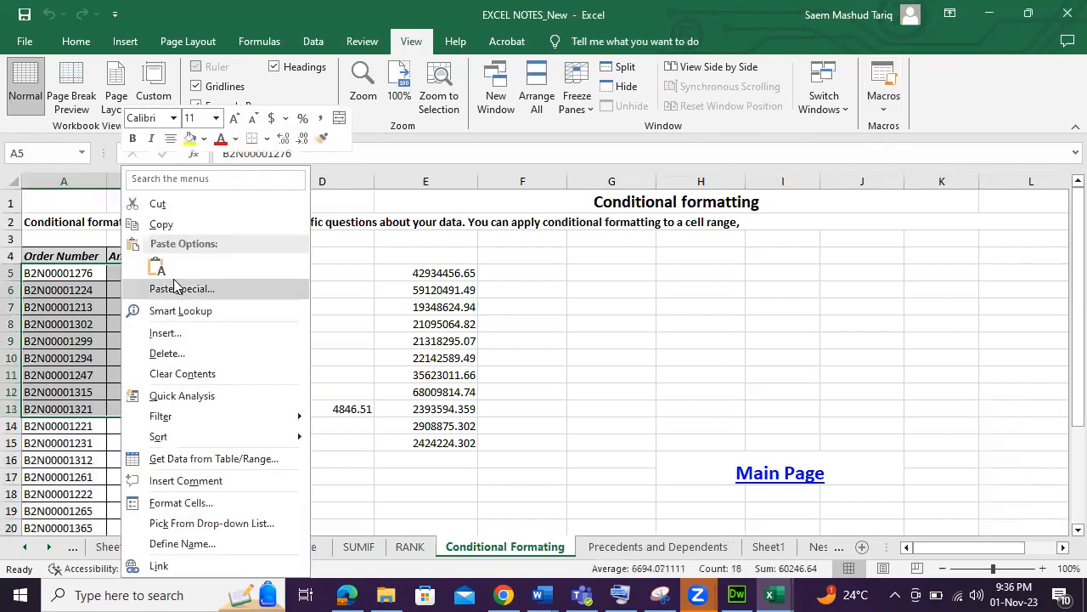
click(161, 225)
Paste the copied order numbers and amounts into cell A1 of the new workbook.
mouse_move(770, 595)
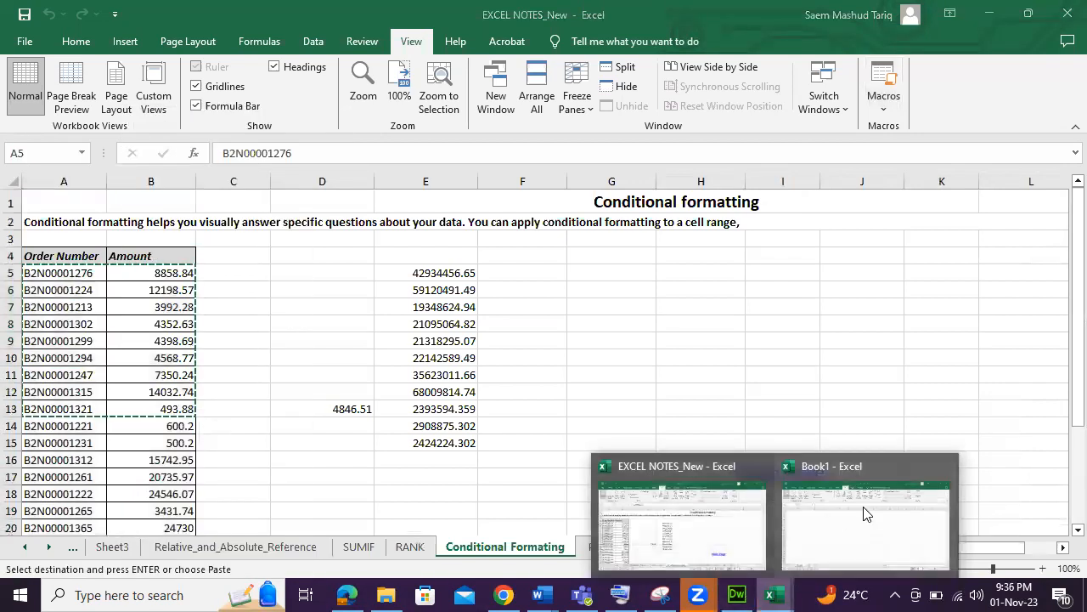
click(861, 513)
right_click(63, 194)
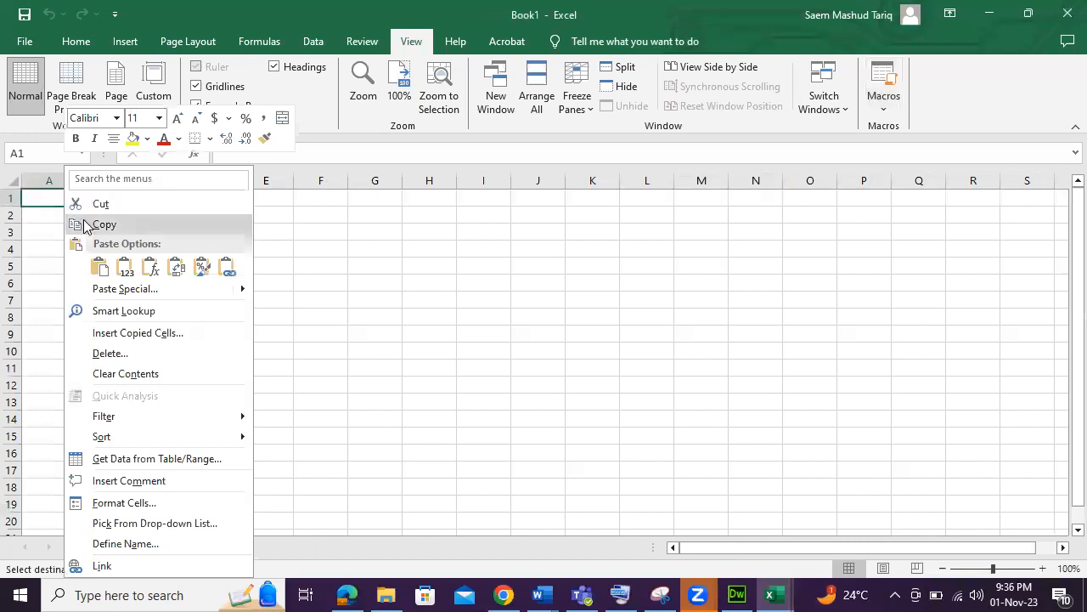
click(101, 266)
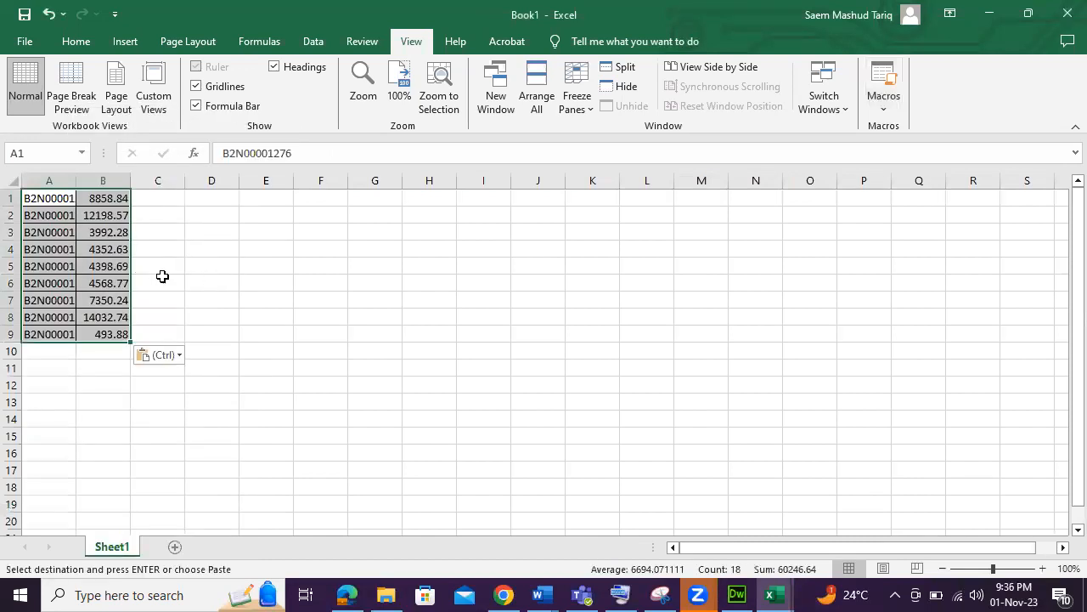
Widen column A so the full order numbers fit.
click(13, 181)
drag(75, 178, 96, 179)
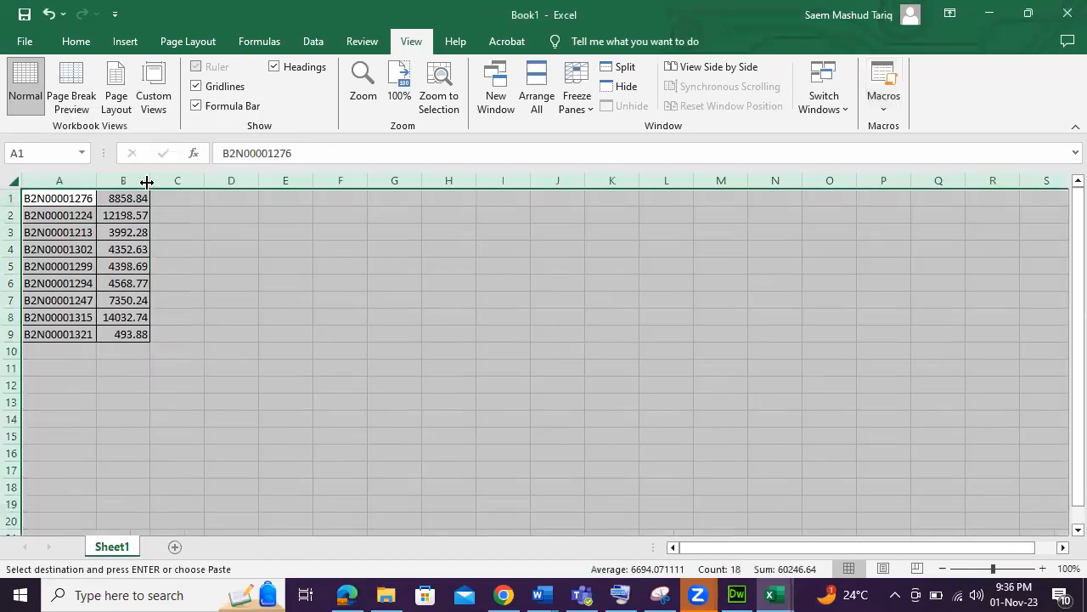
click(194, 277)
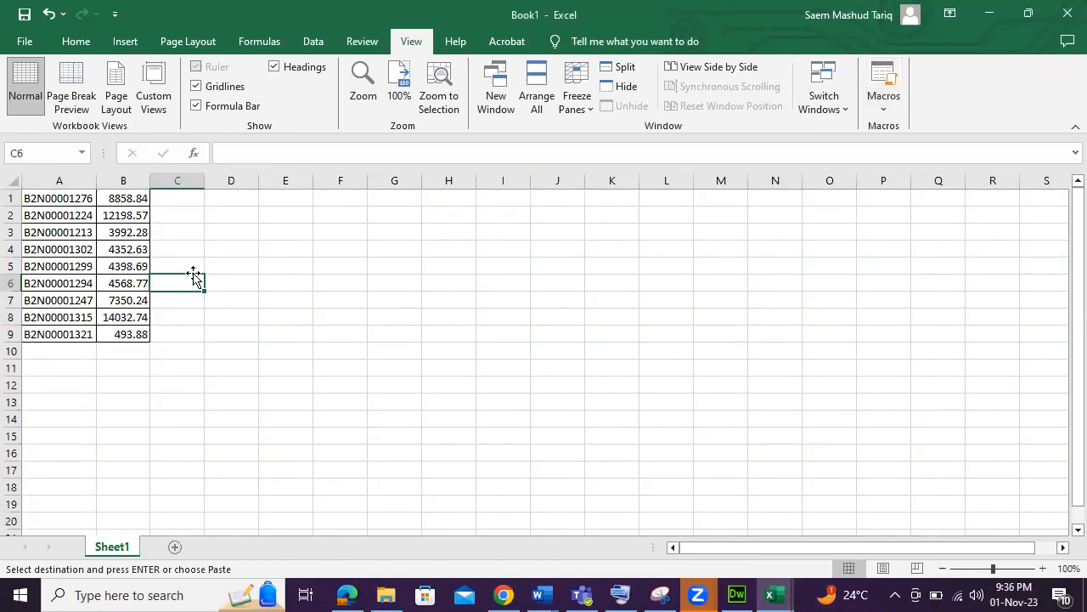
Insert a 2-D clustered column chart from the data in A1:B9.
drag(122, 199, 123, 334)
drag(73, 198, 126, 334)
click(125, 42)
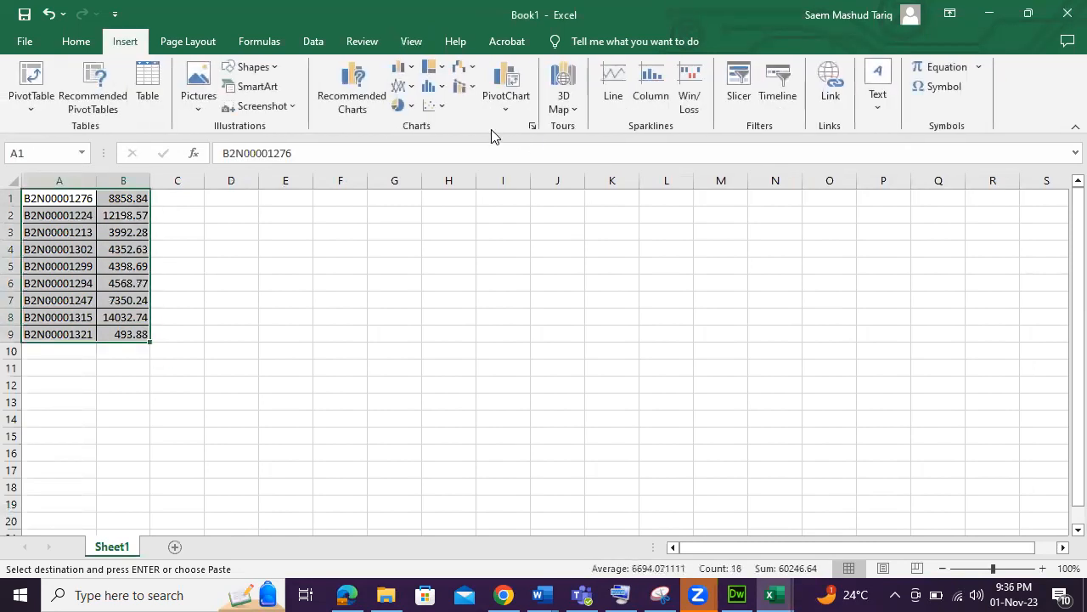
click(407, 77)
click(415, 118)
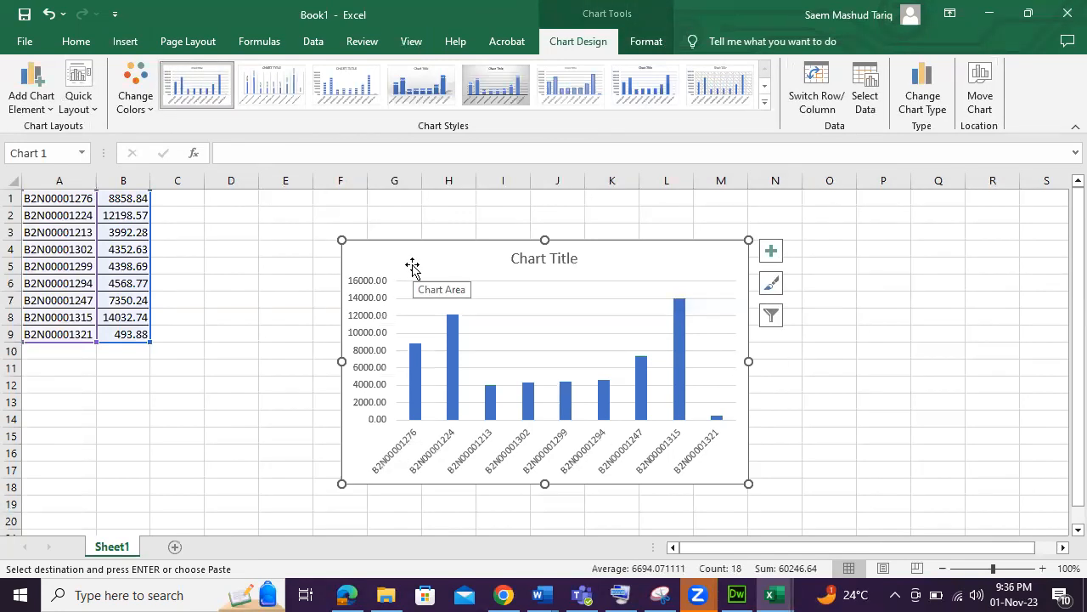
Delete the column chart.
click(15, 106)
mouse_move(68, 132)
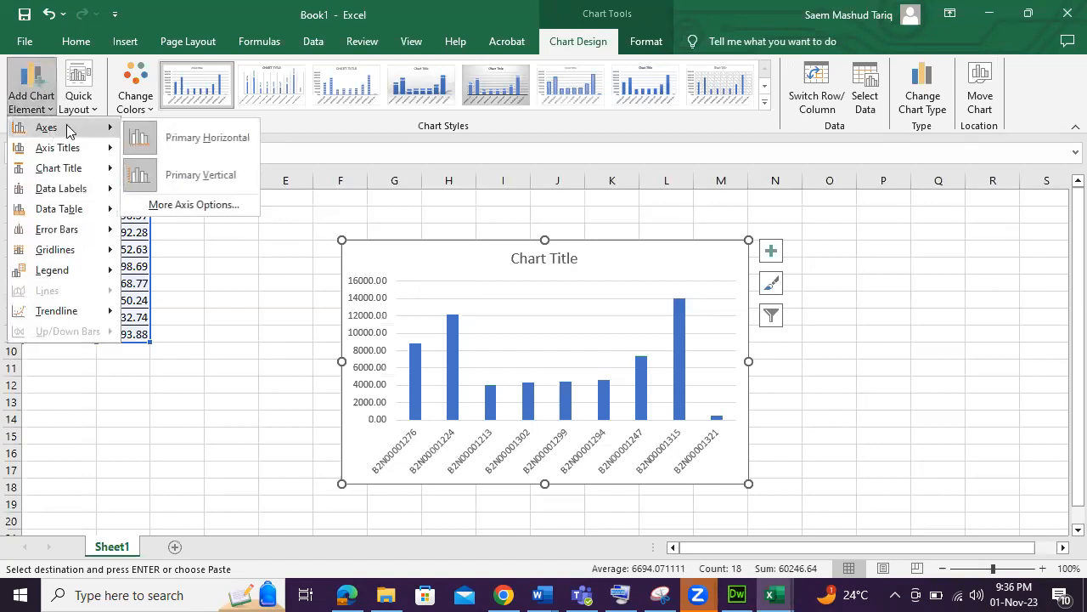
click(408, 267)
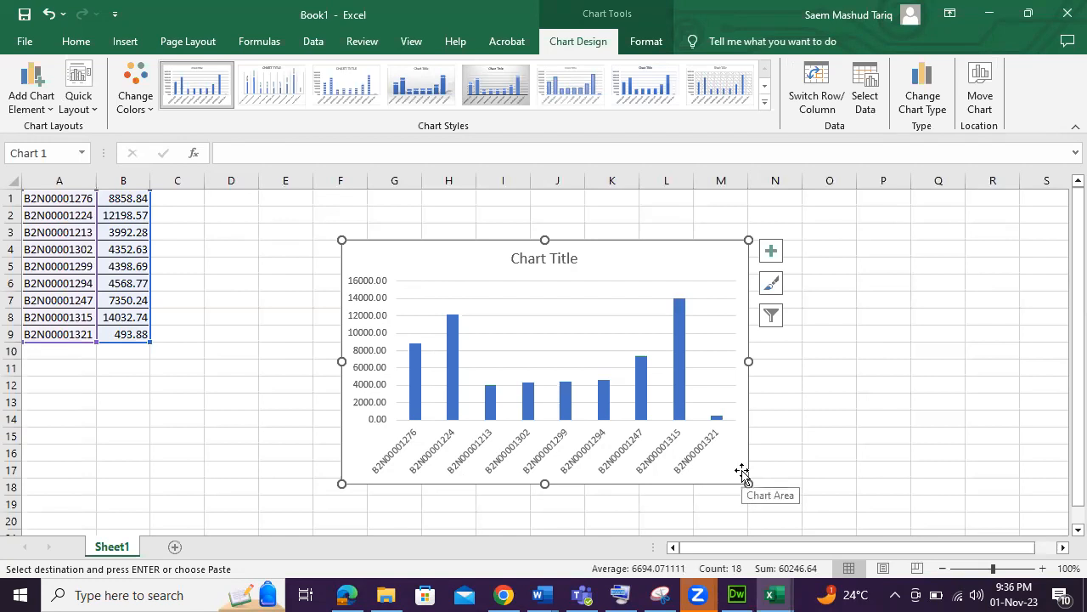
key(Delete)
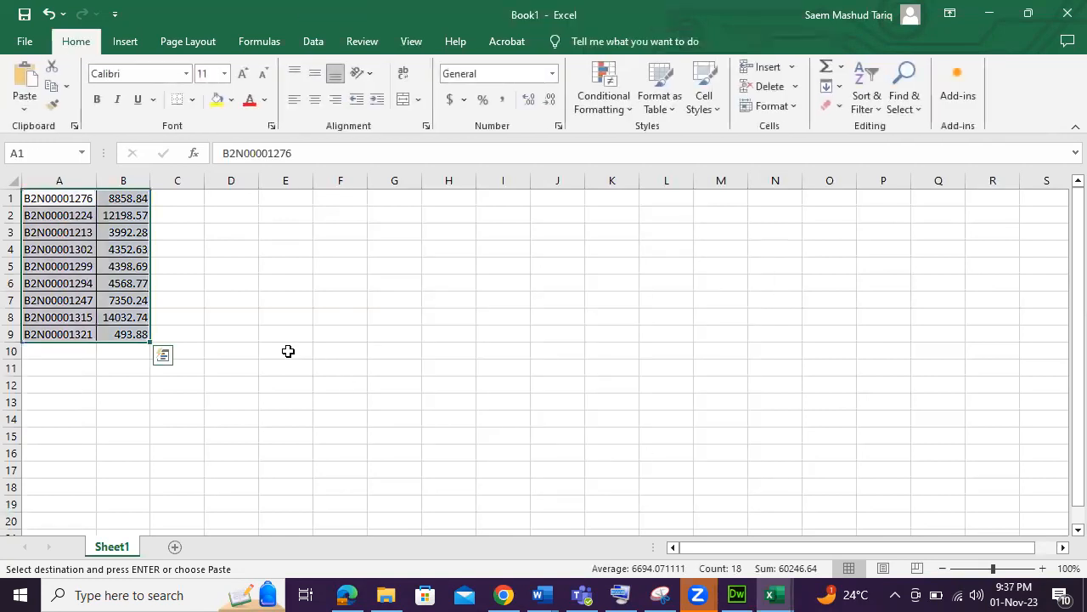
Start recording a macro named CREATINGBRAPHS stored in this workbook.
click(295, 356)
click(408, 44)
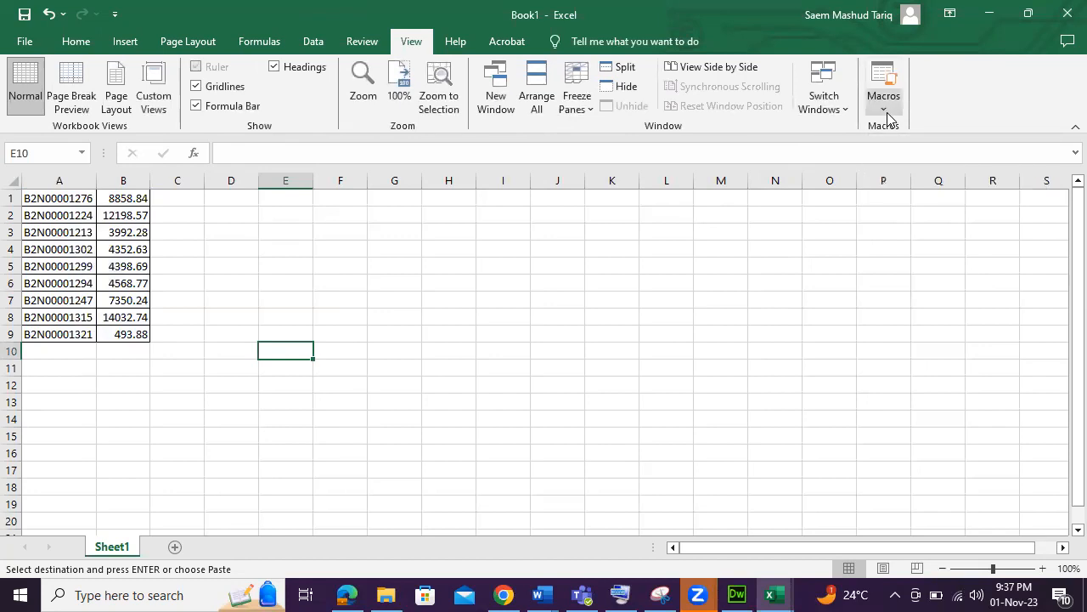
click(886, 113)
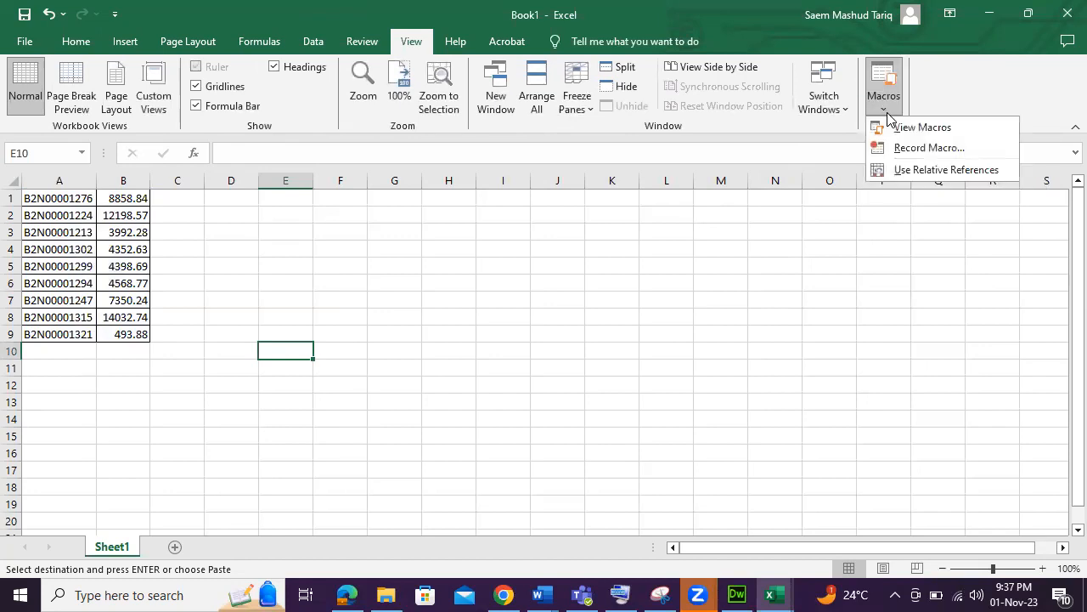
click(916, 153)
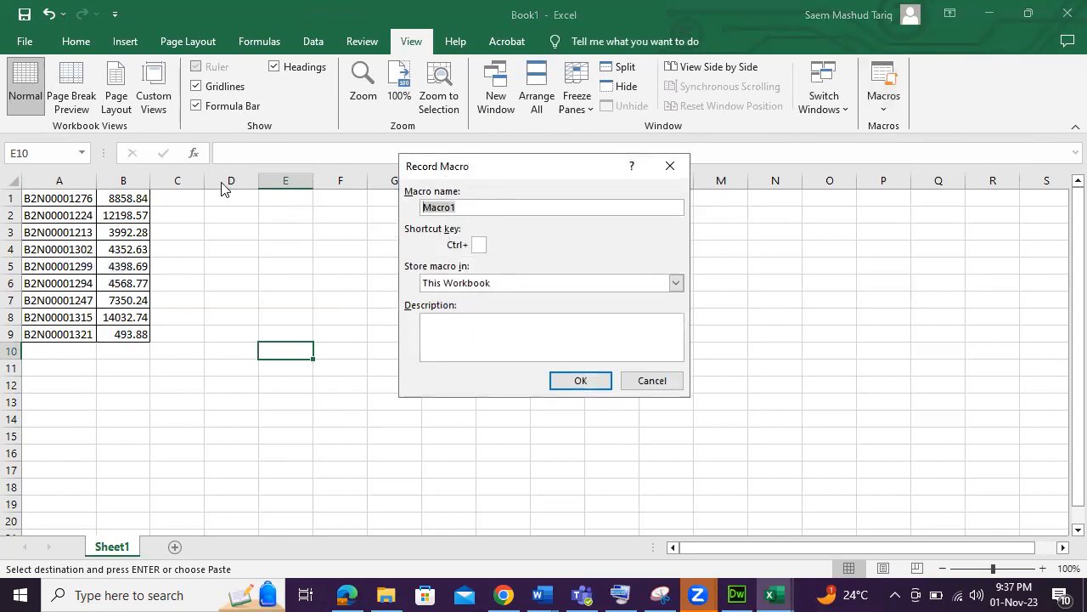
text(FORMATINGAGRAPH)
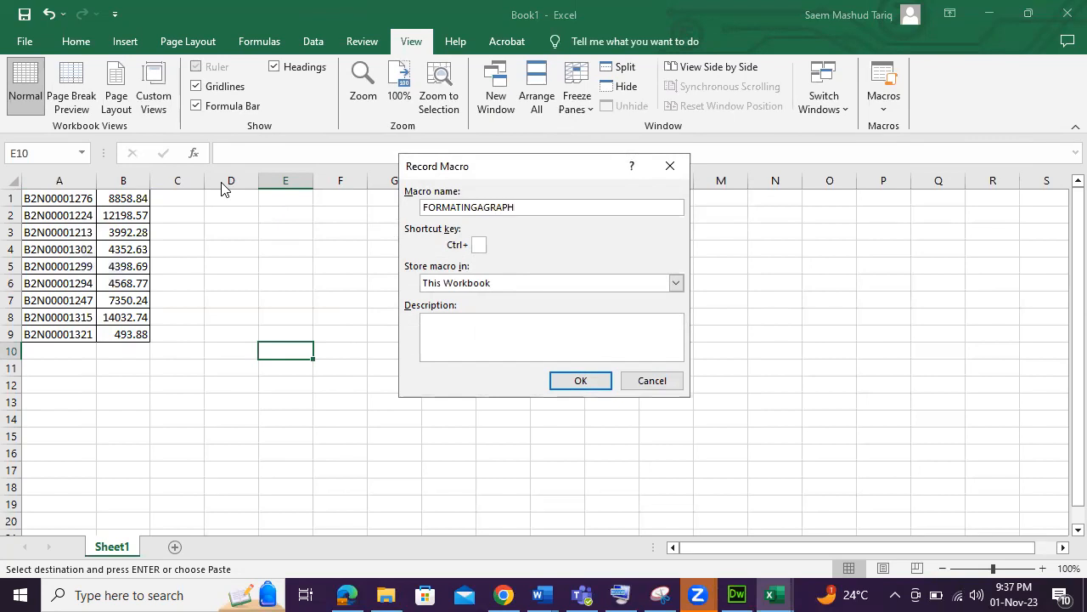
key(BackSpace)
key(BackSpace)
key(BackSpace)
key(BackSpace)
key(BackSpace)
key(BackSpace)
key(BackSpace)
key(BackSpace)
key(BackSpace)
key(BackSpace)
key(BackSpace)
key(BackSpace)
key(BackSpace)
key(BackSpace)
text(CREATI)
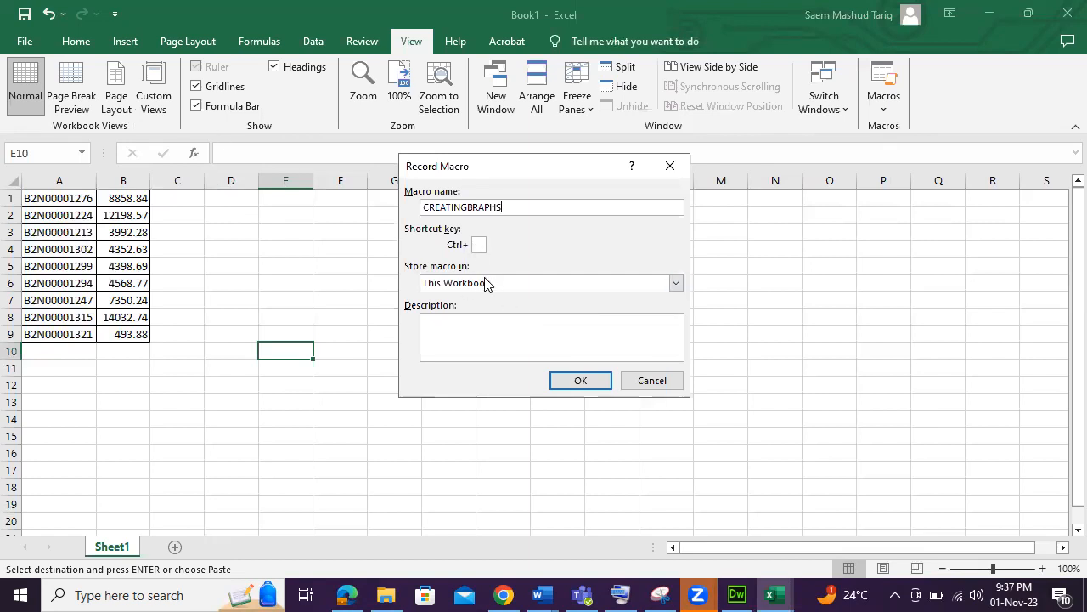
click(489, 326)
click(581, 380)
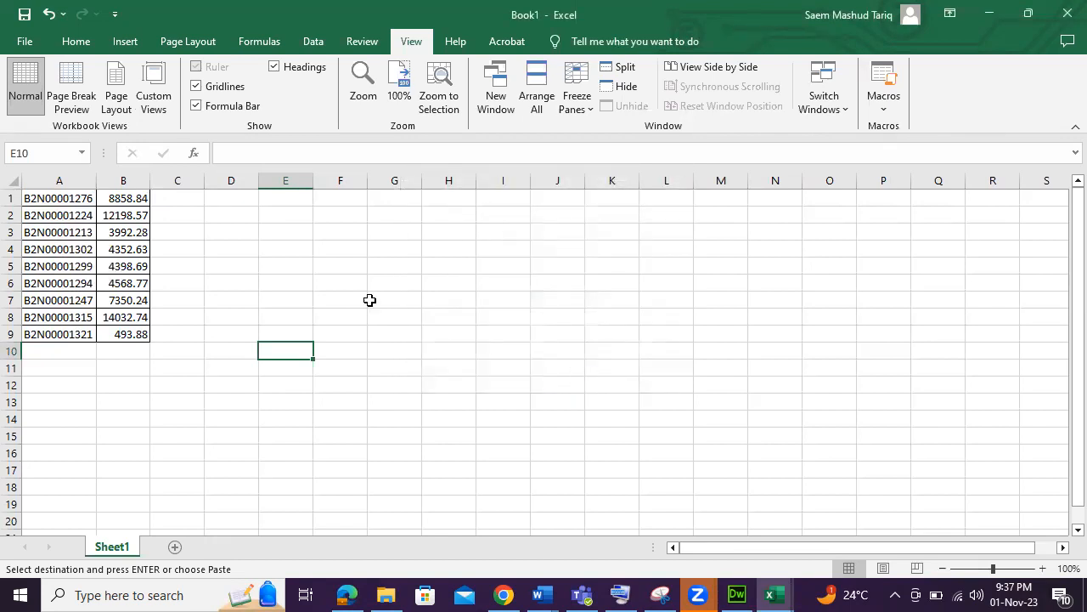
Insert a 2-D clustered column chart from the data in A1:B9.
drag(76, 198, 137, 332)
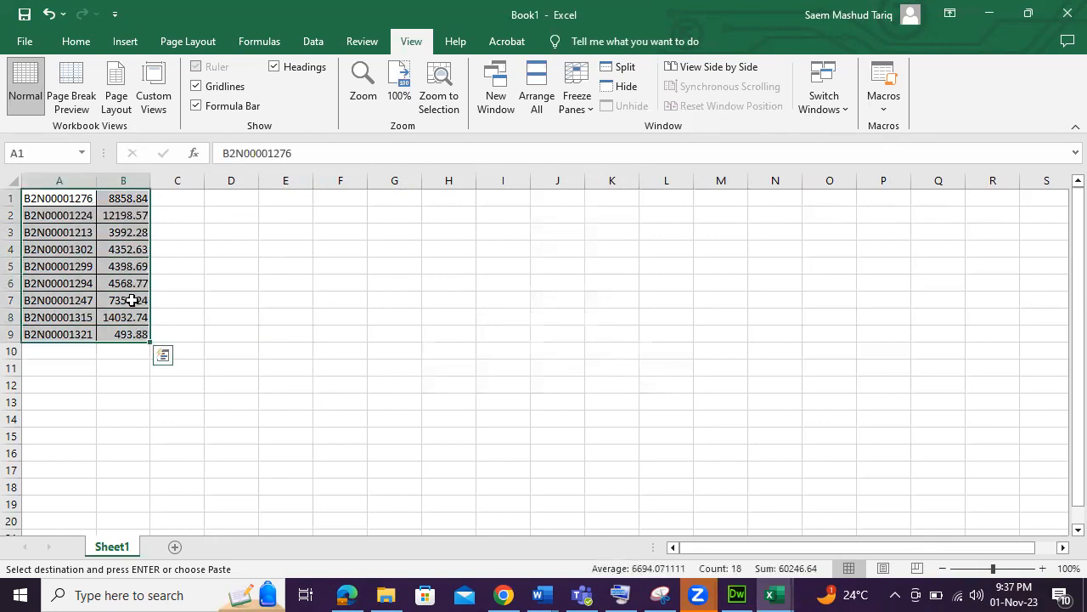
click(124, 42)
click(412, 70)
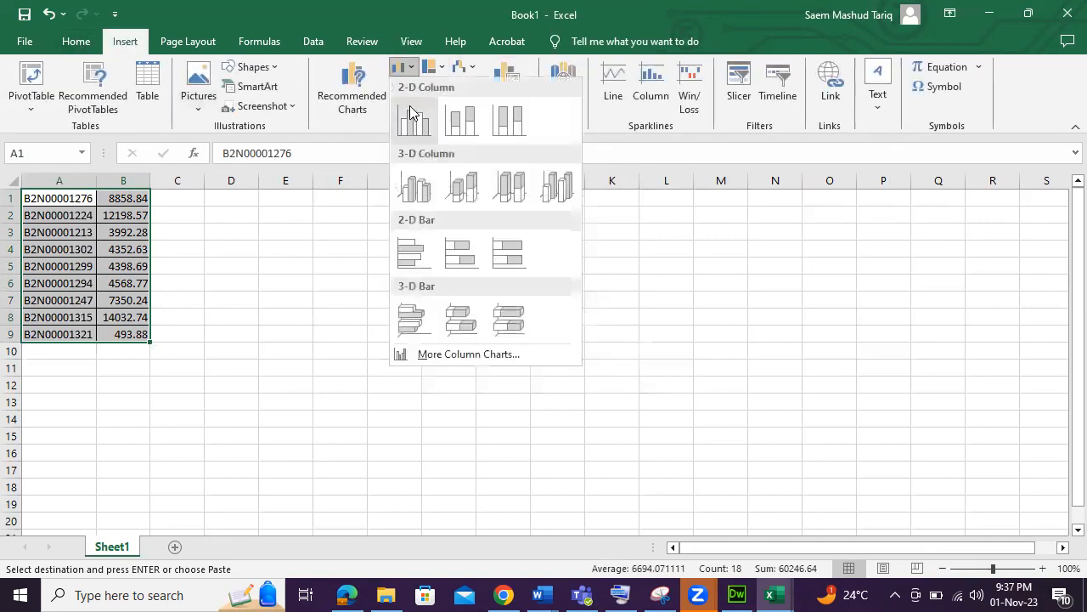
click(414, 110)
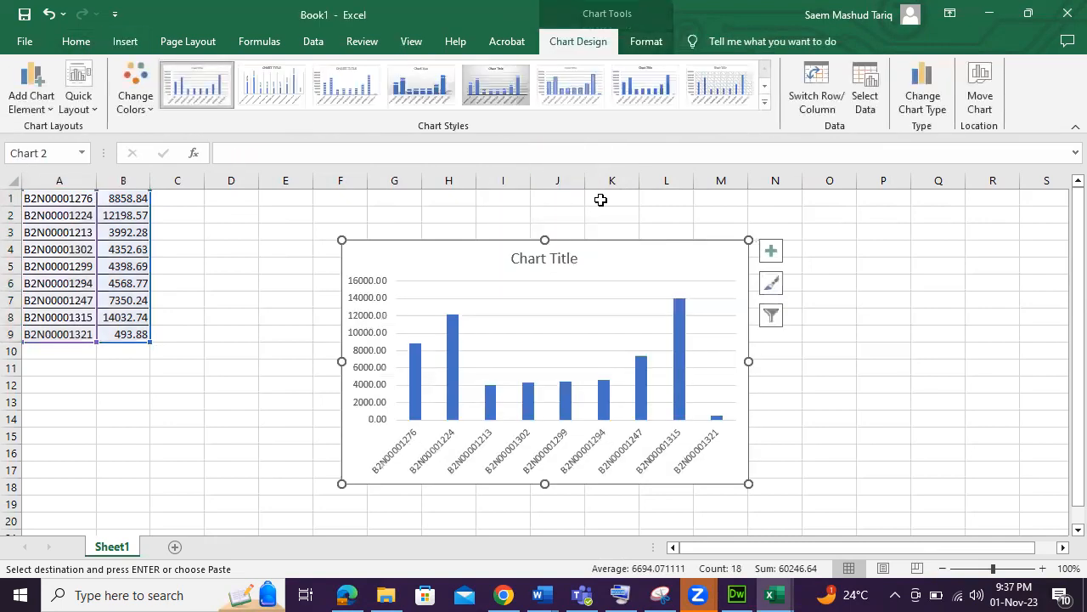
Apply a dark chart style to the column chart.
click(453, 365)
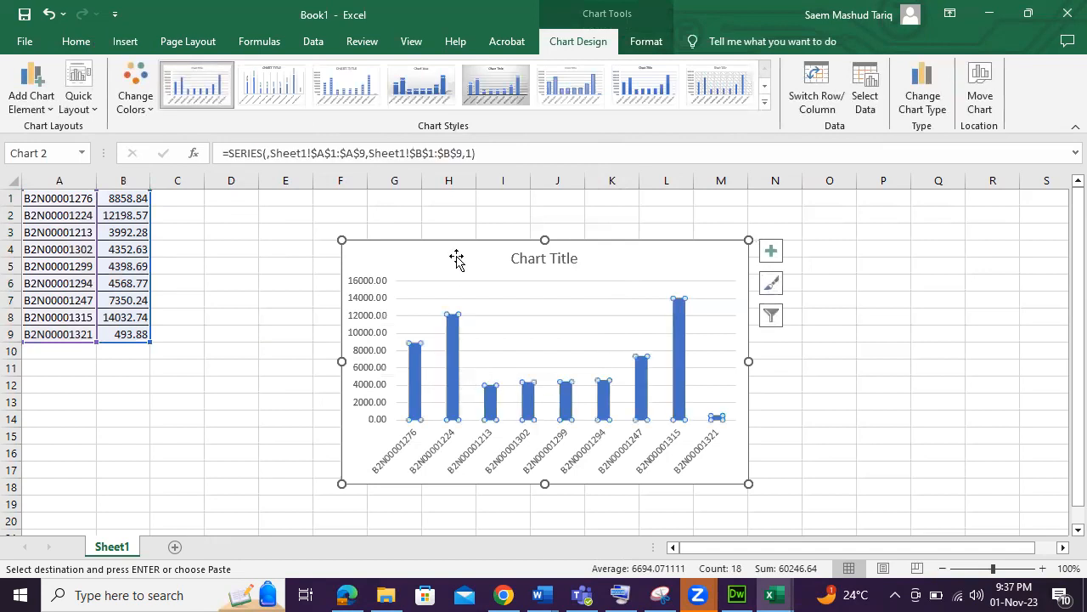
click(764, 102)
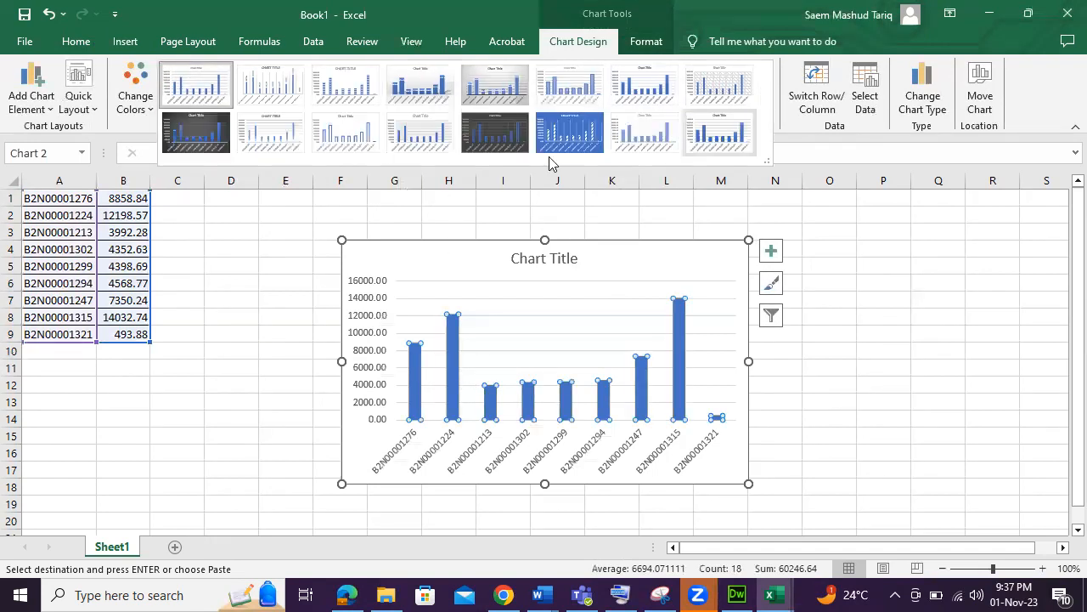
click(505, 136)
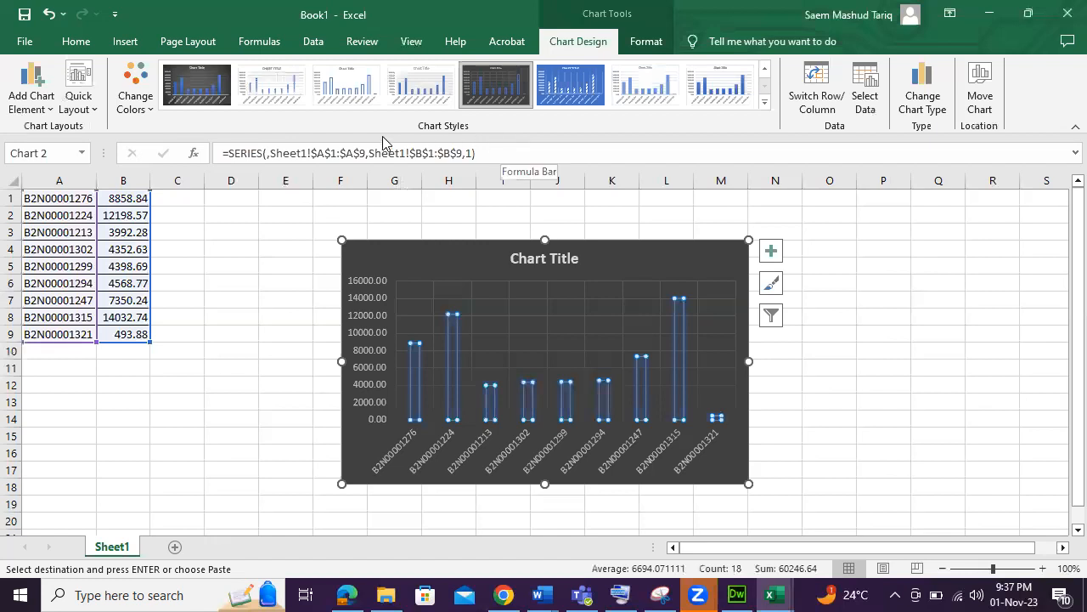
click(764, 102)
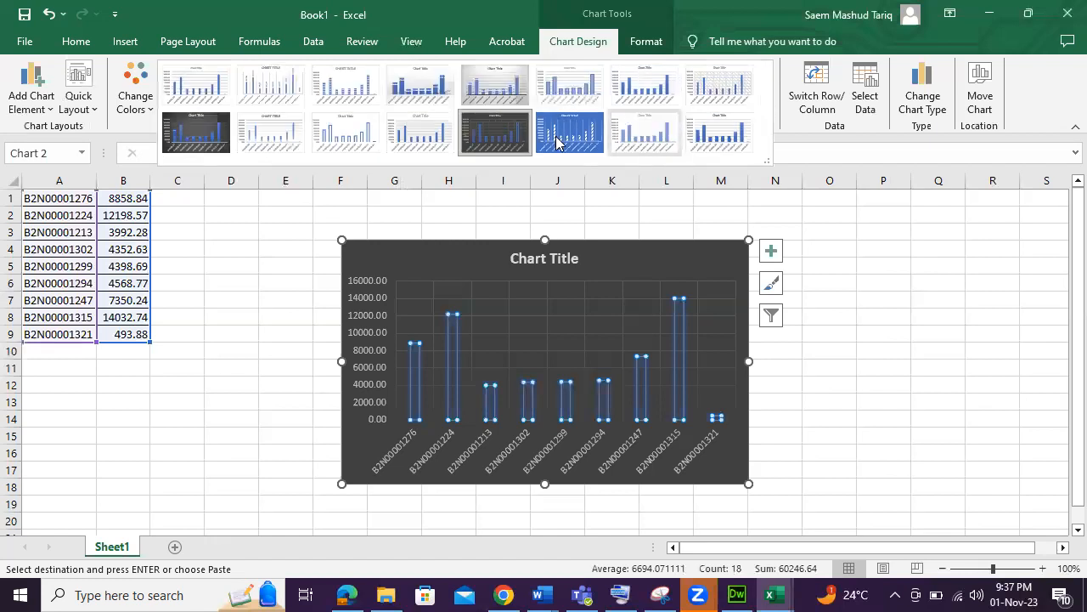
Try several chart styles and apply the light style with an uppercase title and striped columns.
click(357, 132)
click(765, 102)
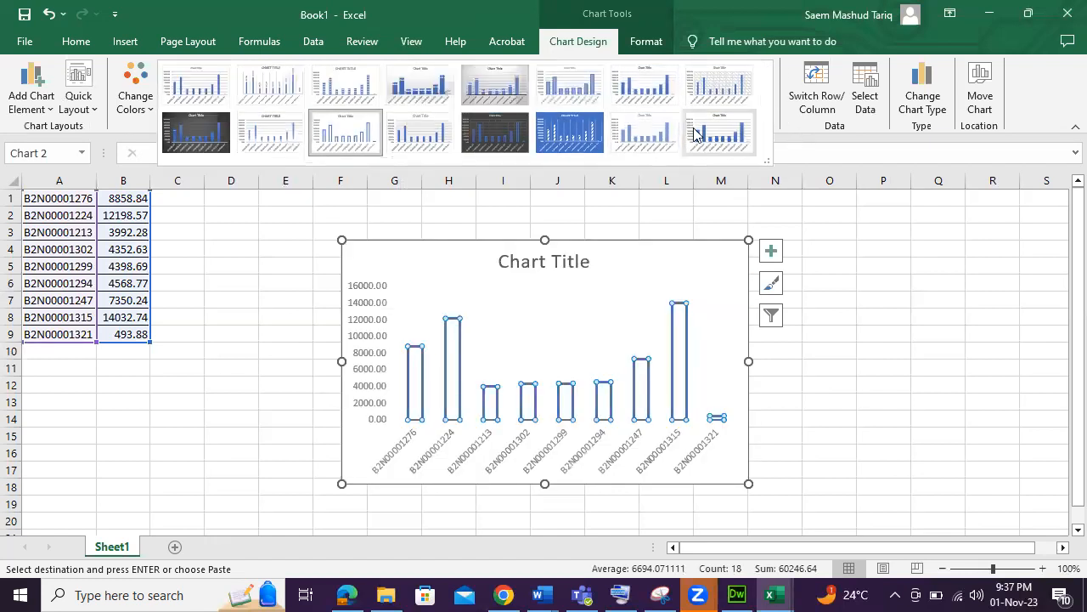
click(712, 134)
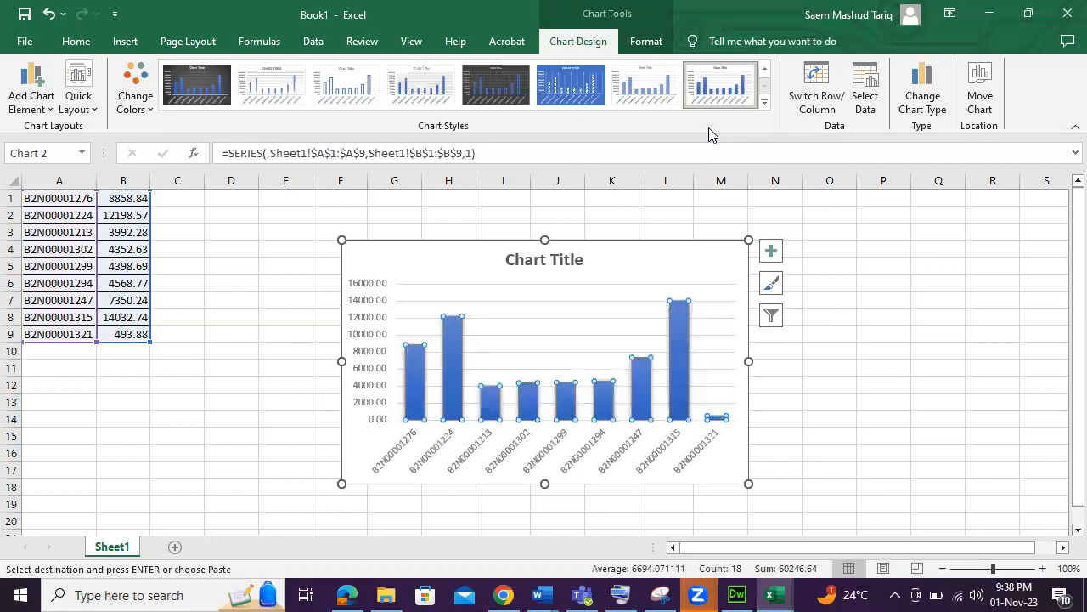
click(764, 104)
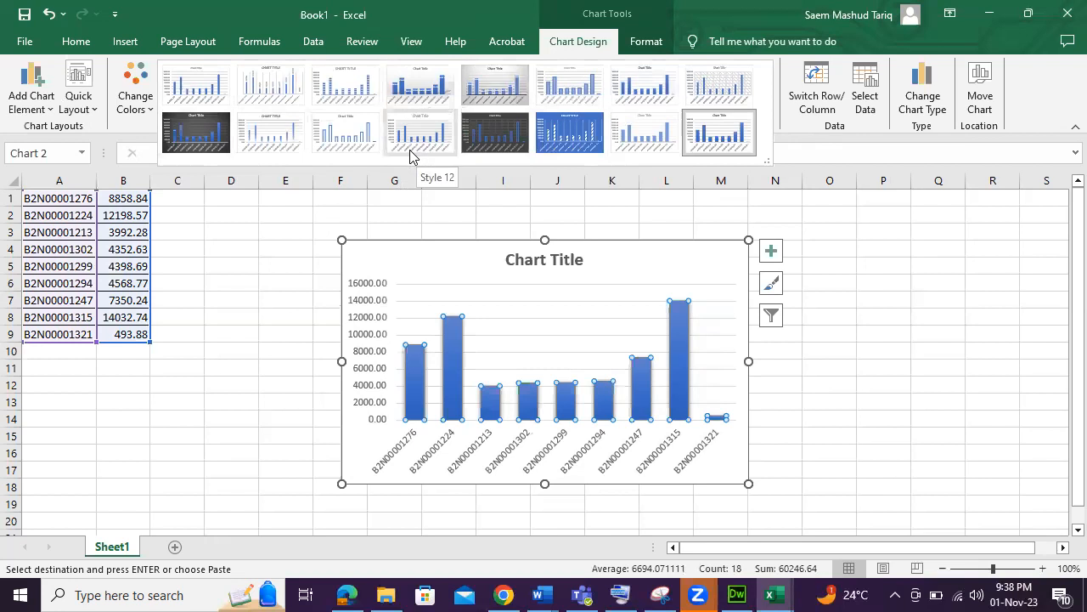
click(282, 133)
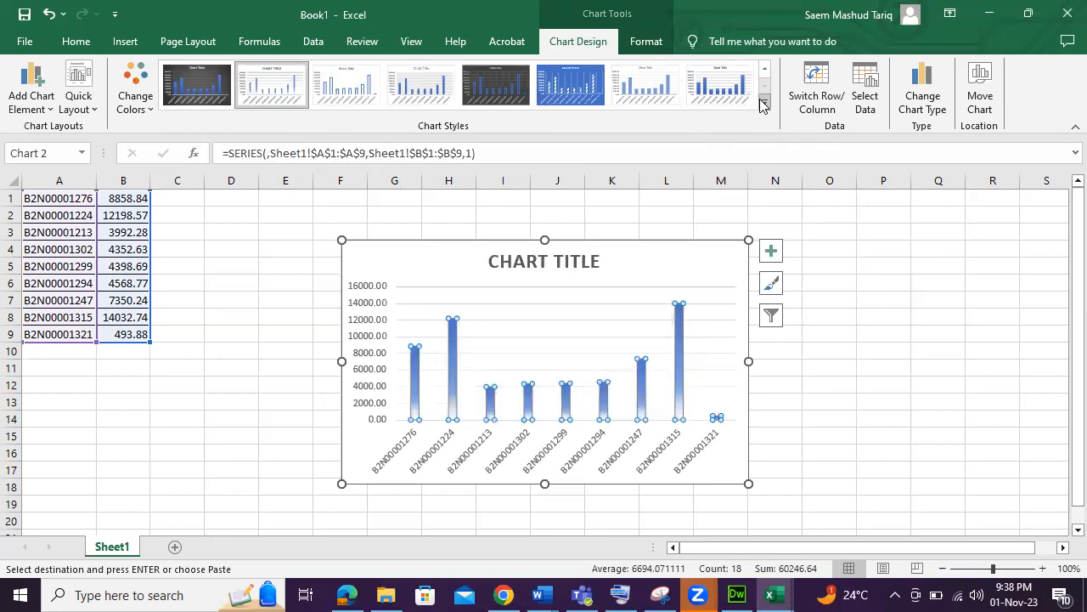
scroll(748, 96, up, 1)
click(719, 88)
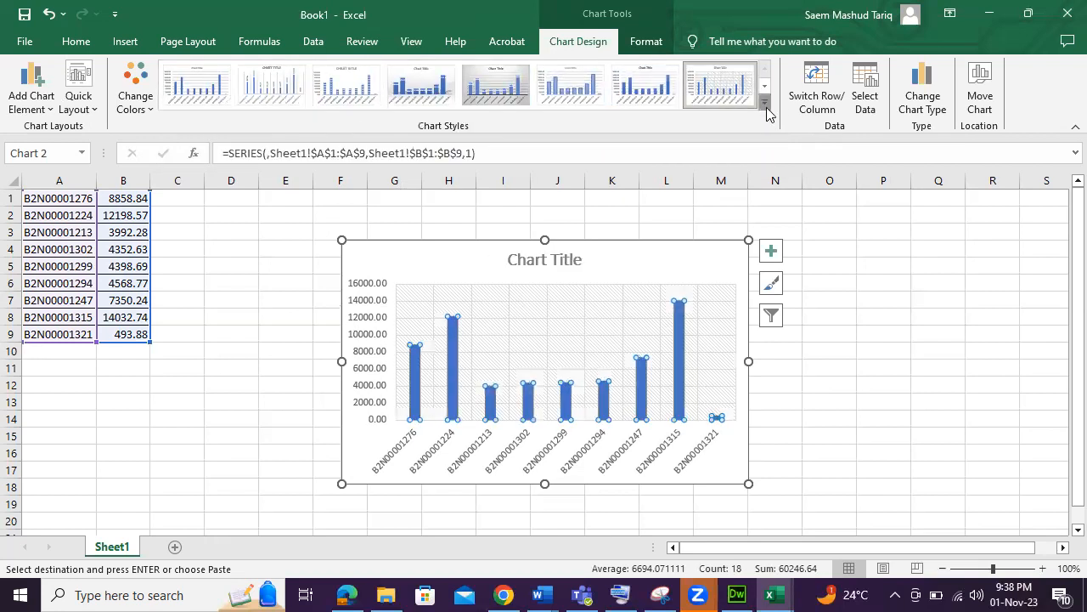
click(628, 85)
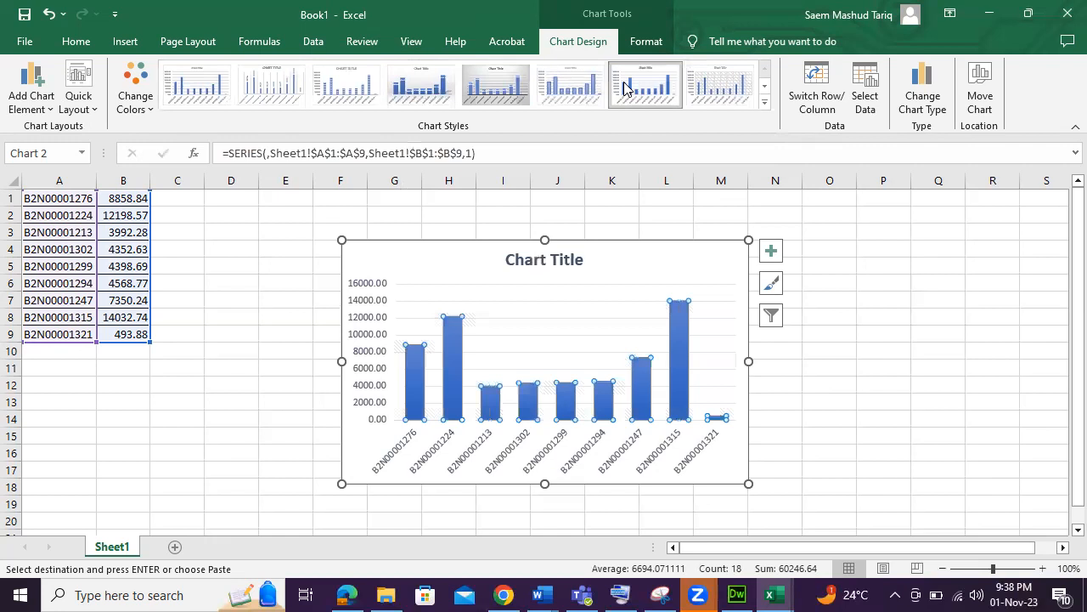
click(763, 104)
click(340, 98)
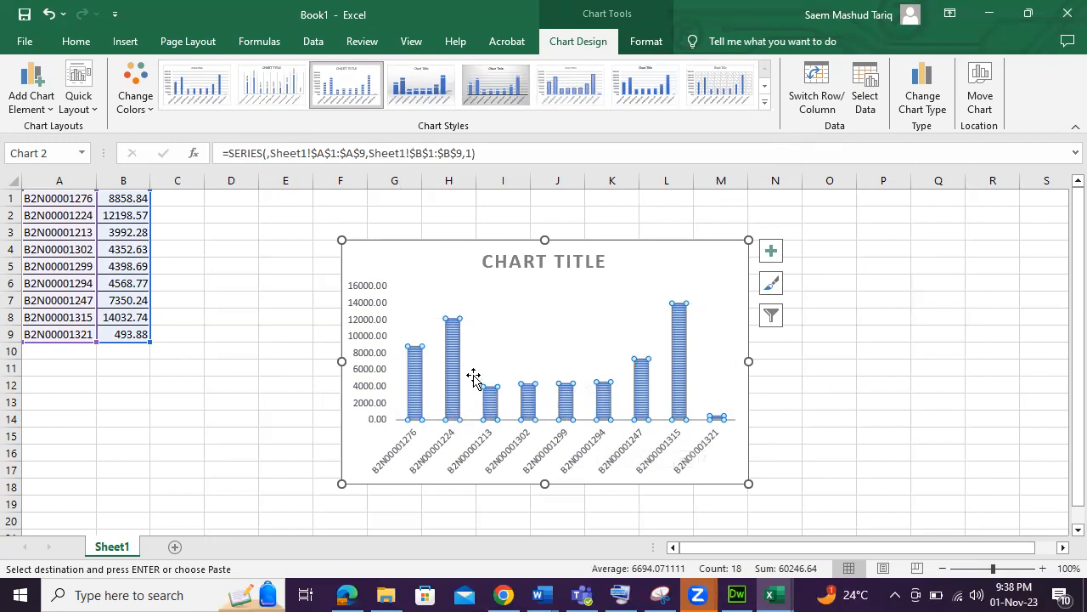
Deselect the chart and stop recording the macro.
click(501, 357)
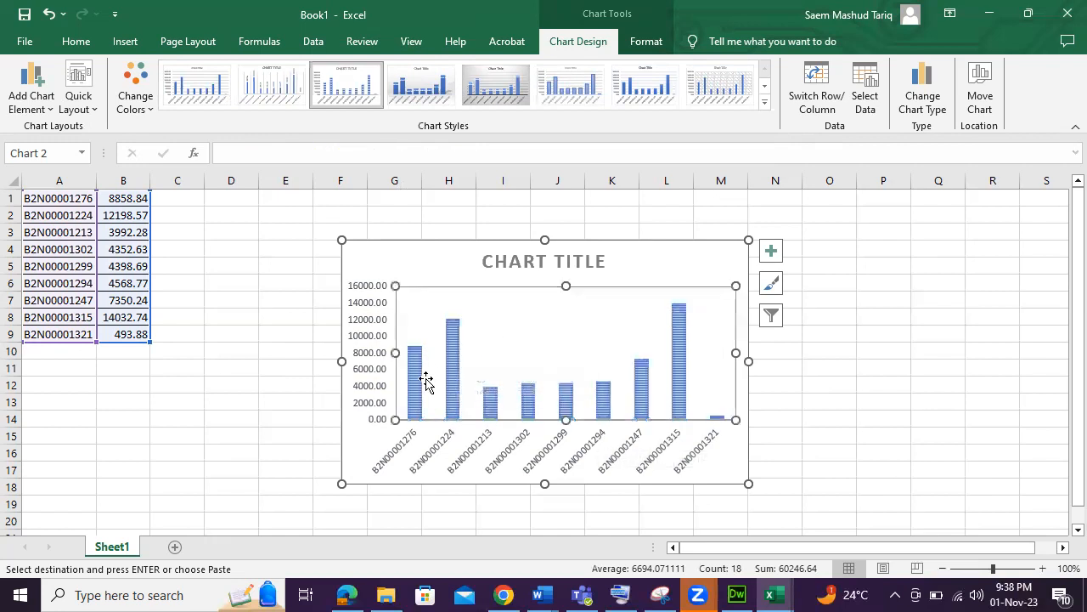
click(782, 453)
click(728, 473)
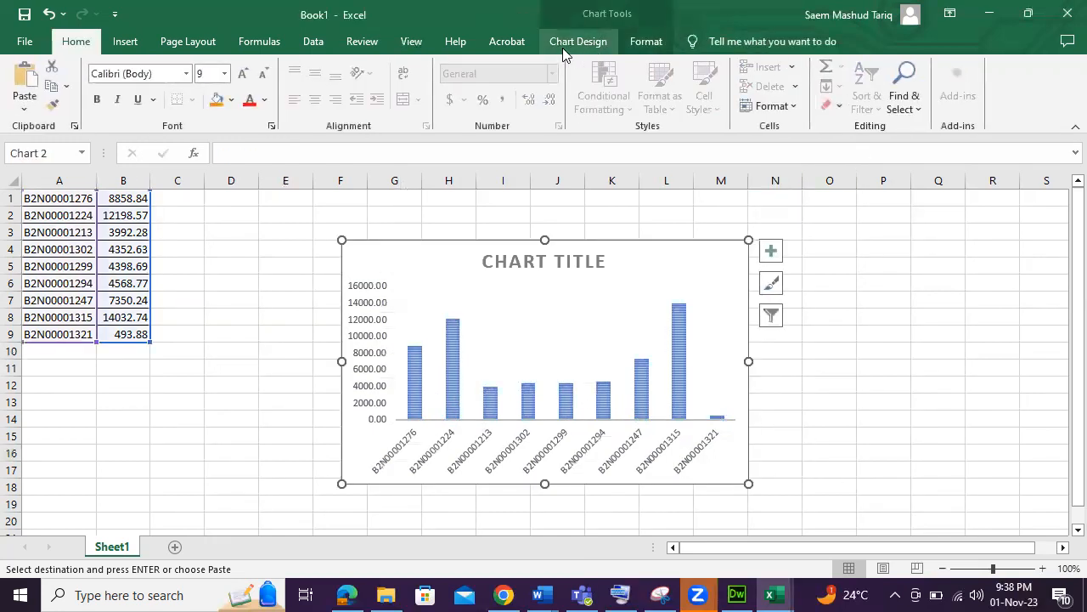
click(411, 41)
click(883, 113)
click(857, 332)
click(857, 351)
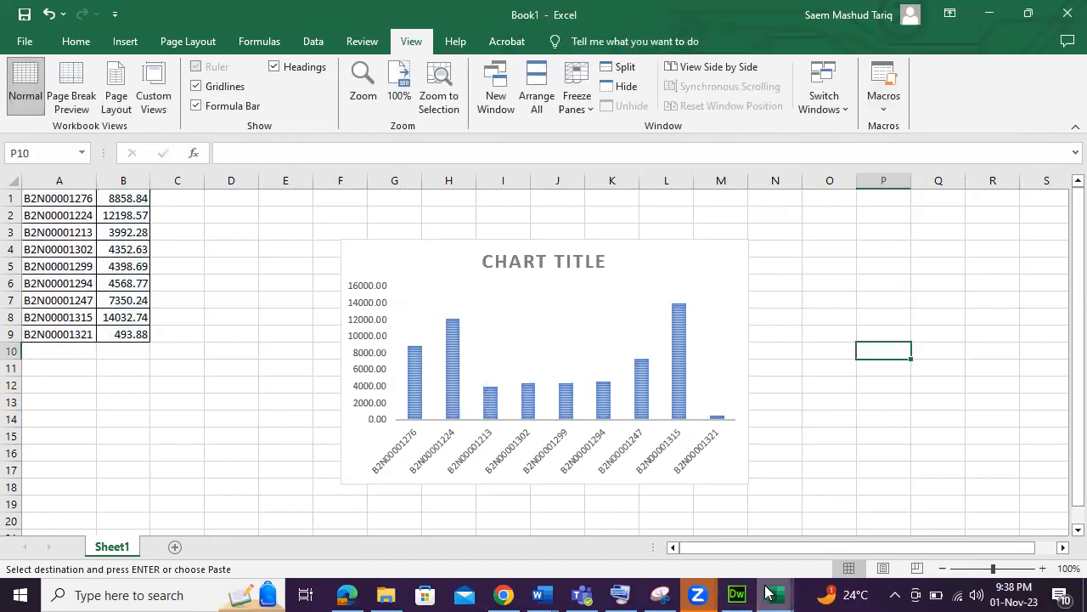
Switch to the EXCEL NOTES_New workbook to review the source order data, then return to Book1.
mouse_move(767, 592)
click(689, 544)
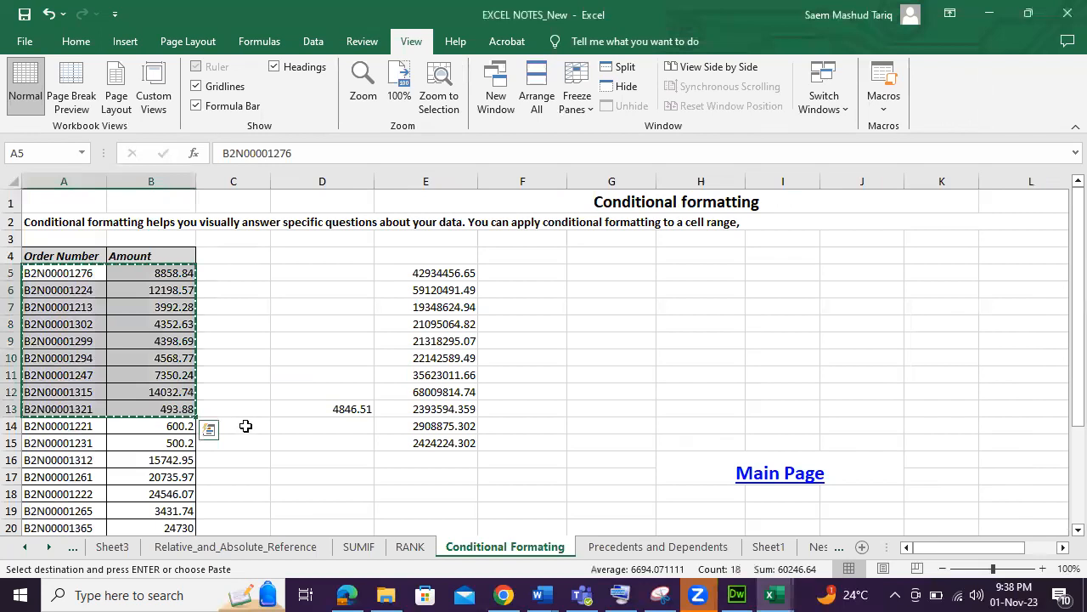
scroll(246, 425, down, 1)
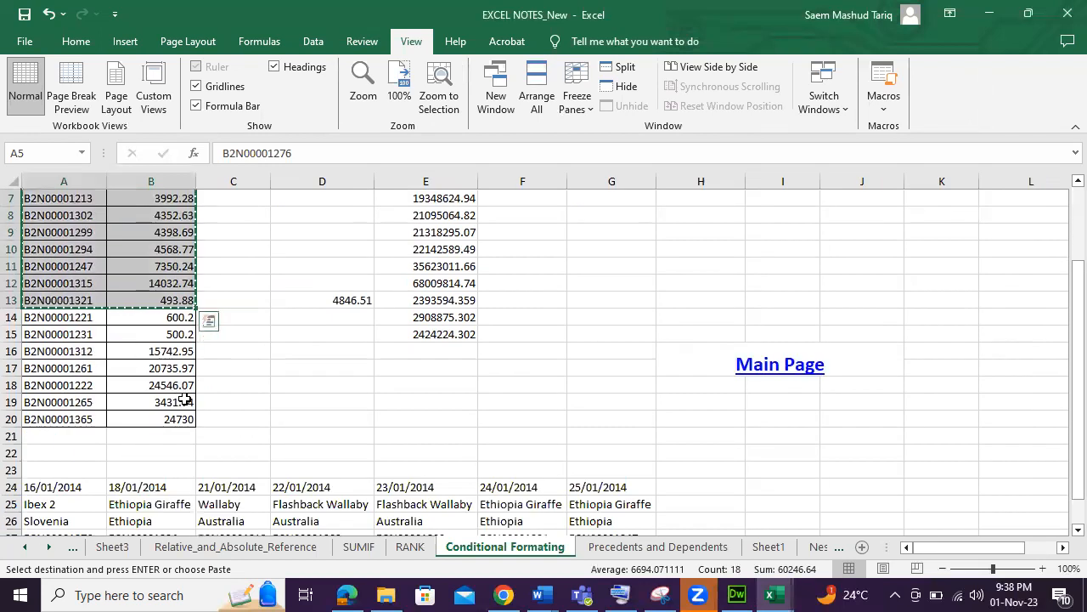
scroll(195, 391, up, 1)
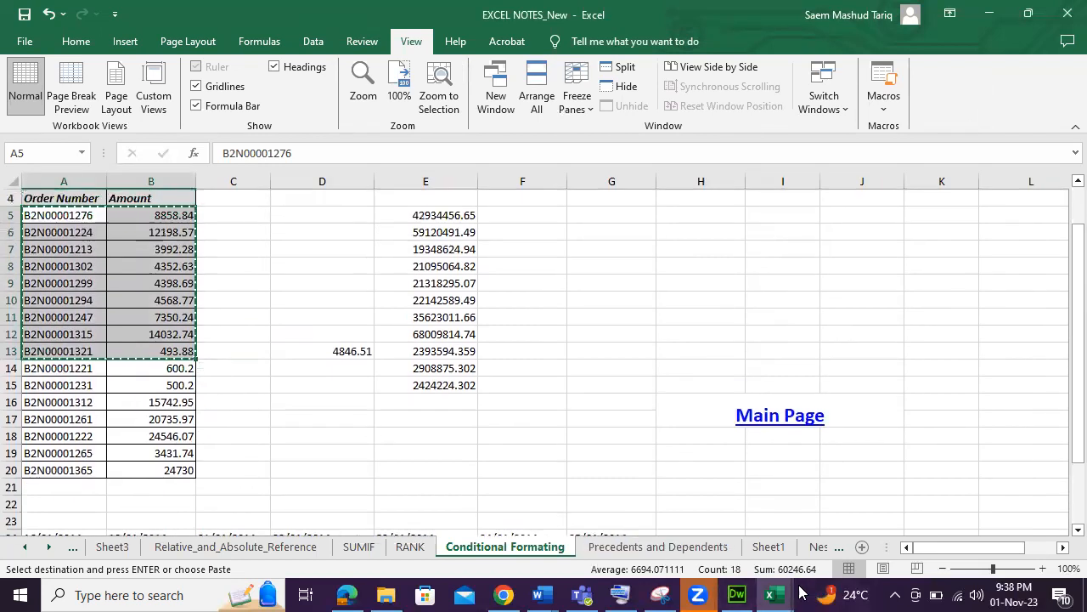
mouse_move(773, 594)
click(820, 544)
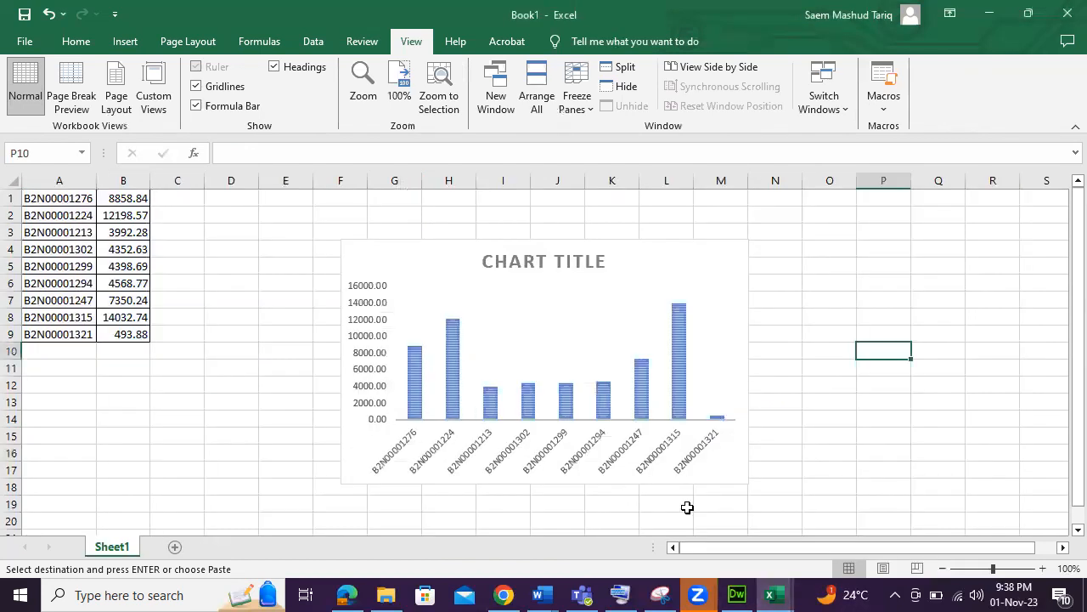
Delete the chart and set the amounts in B3, B6 and B9 to 12000, 34000 and 20000.
click(731, 473)
key(Delete)
click(144, 267)
click(122, 232)
text(12000)
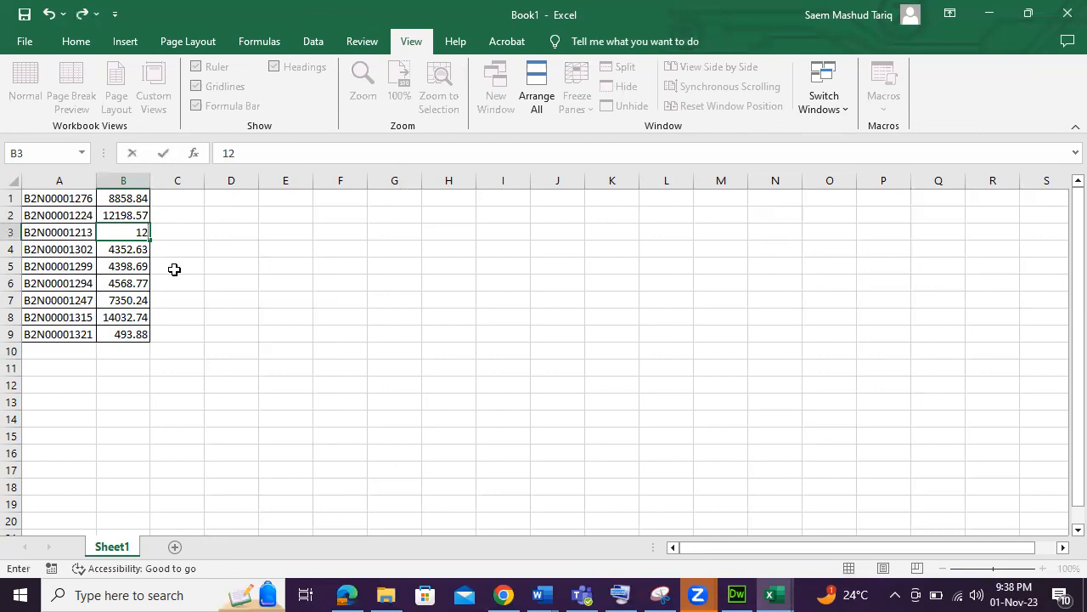
click(136, 283)
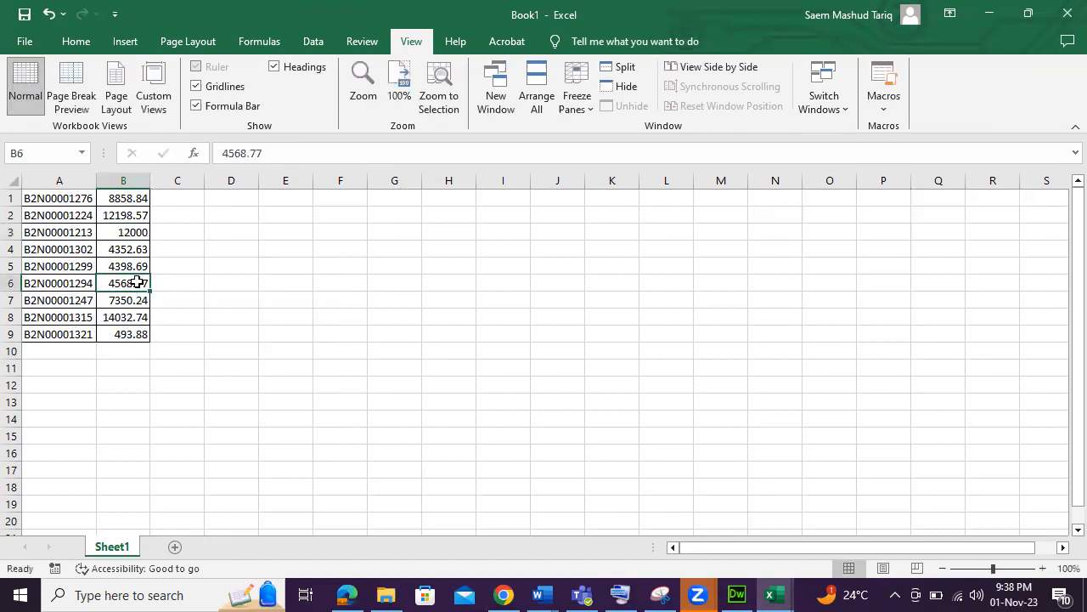
text(34000)
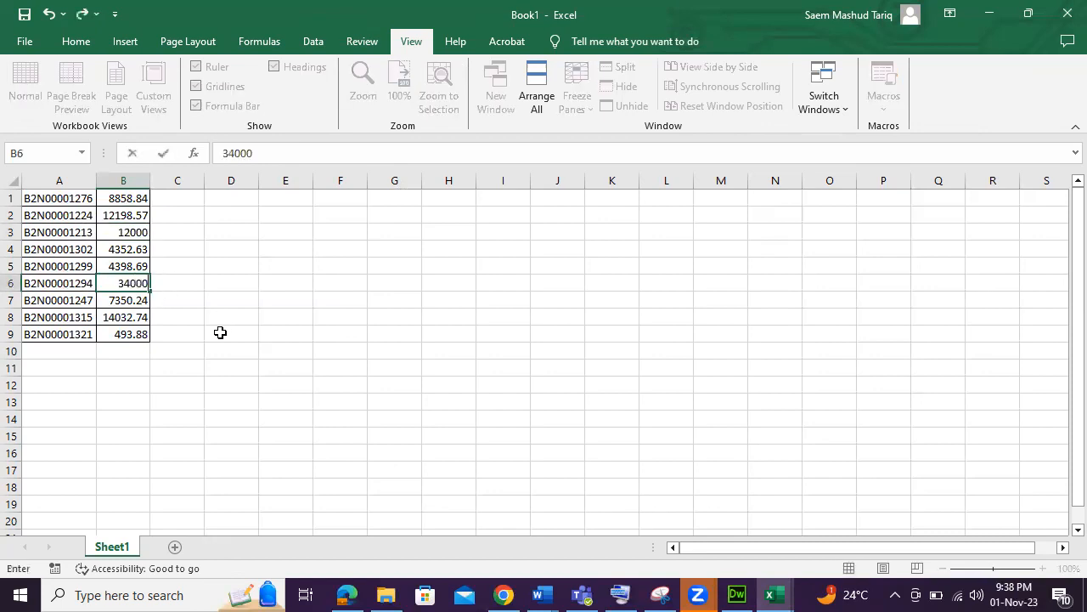
click(130, 331)
text(20000)
click(264, 364)
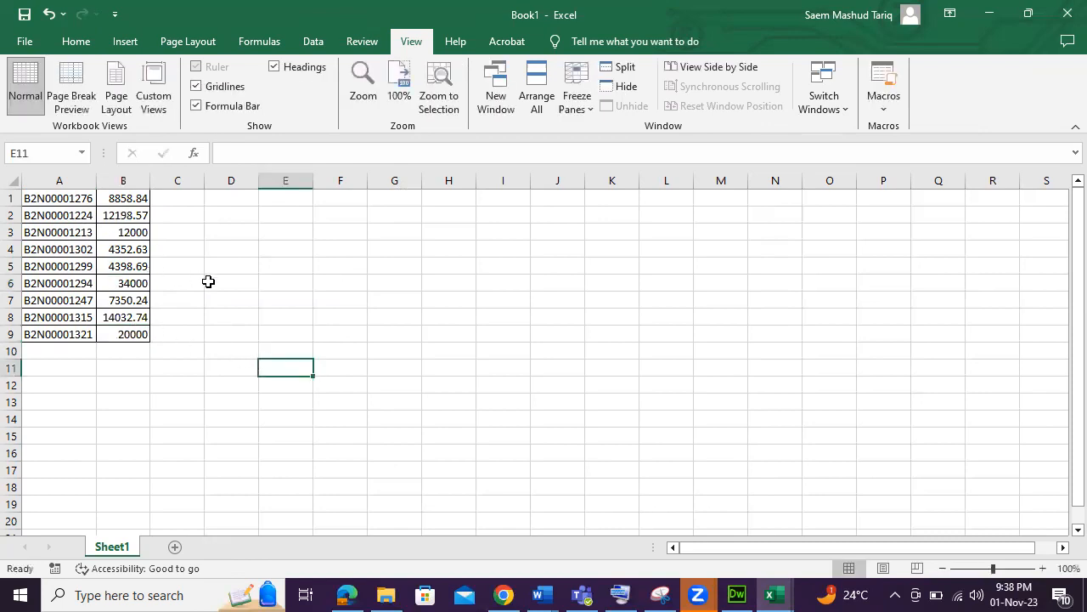
Run the CREATINGBRAPHS macro from cell C12 and end its execution at the error dialog.
click(160, 388)
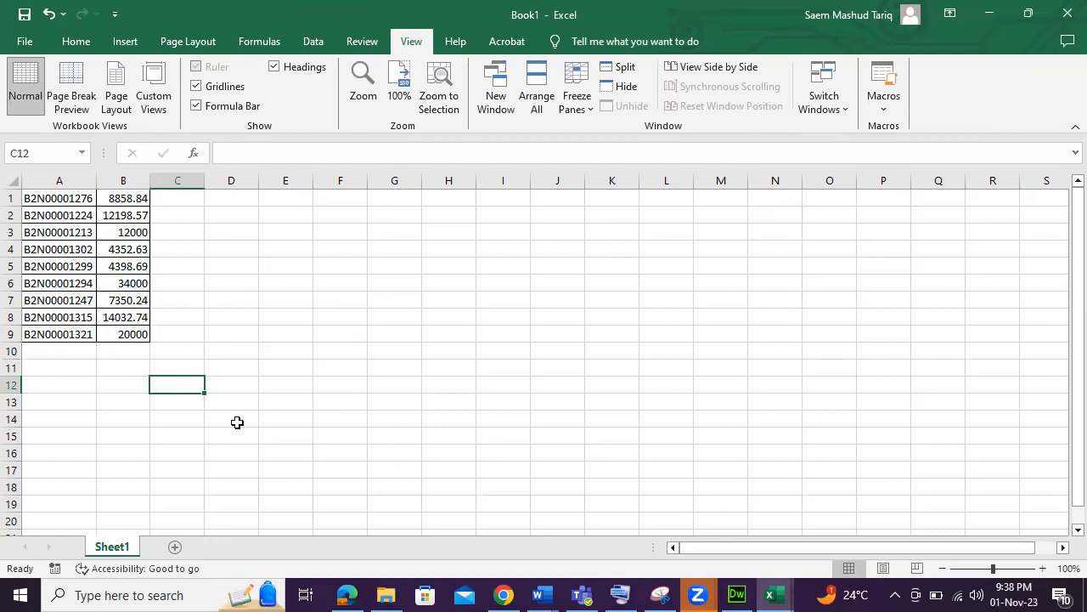
click(884, 106)
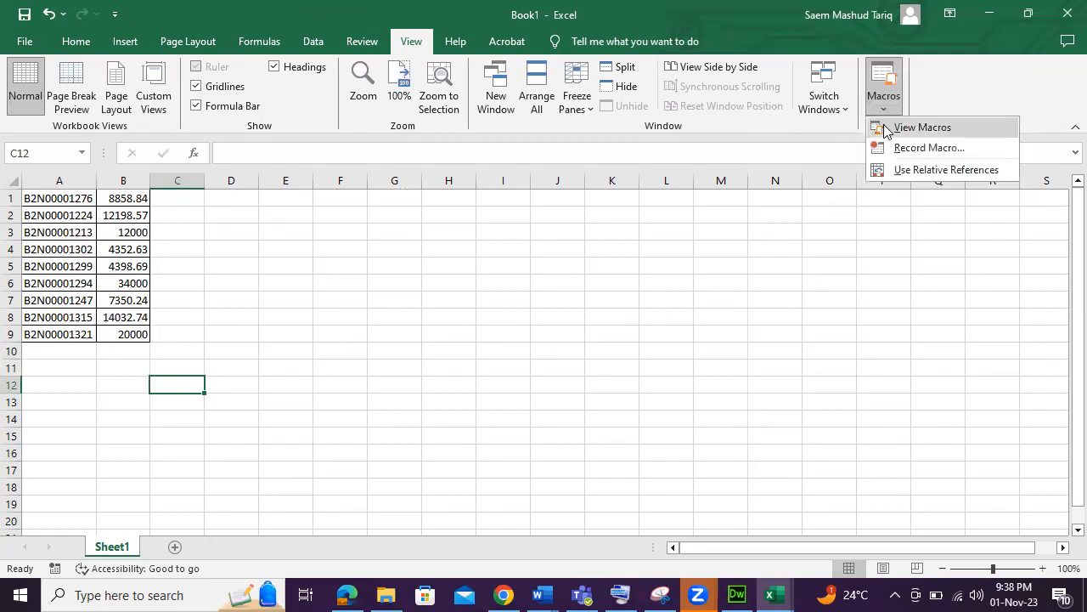
click(902, 128)
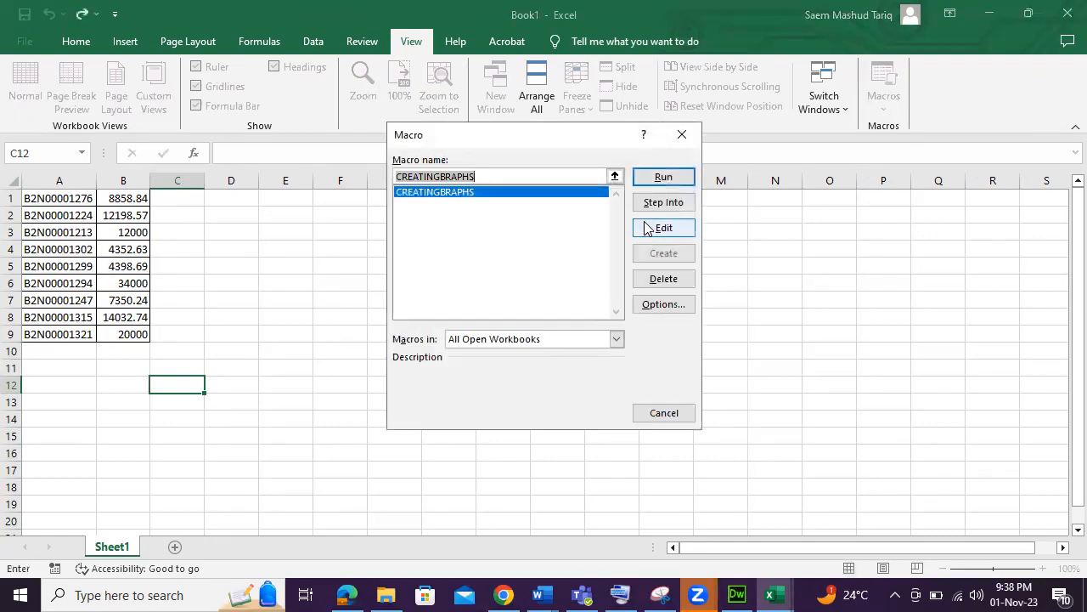
click(665, 177)
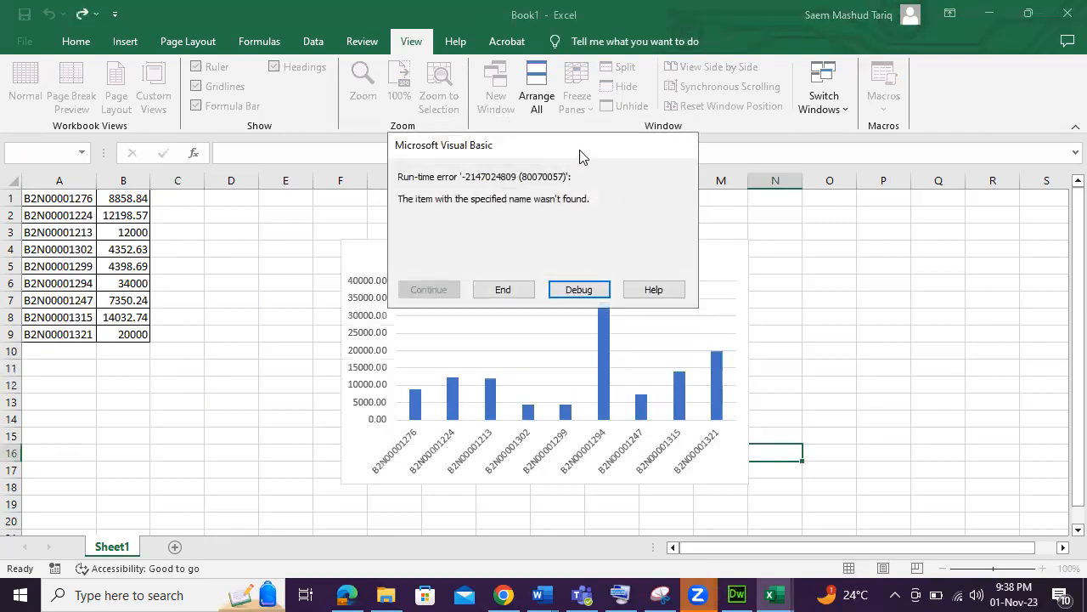
drag(593, 156, 964, 199)
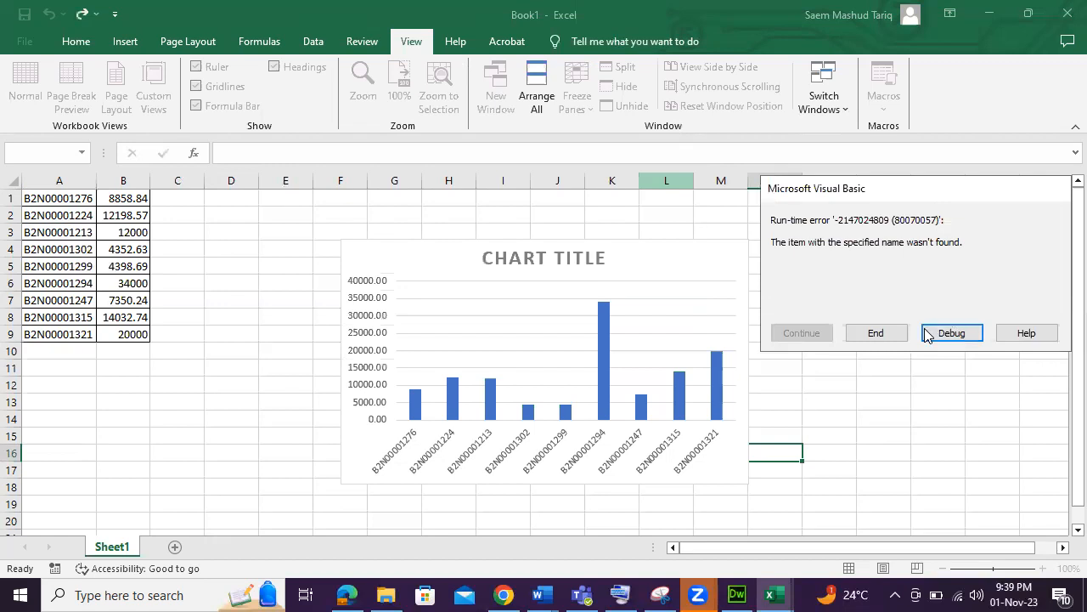
click(882, 332)
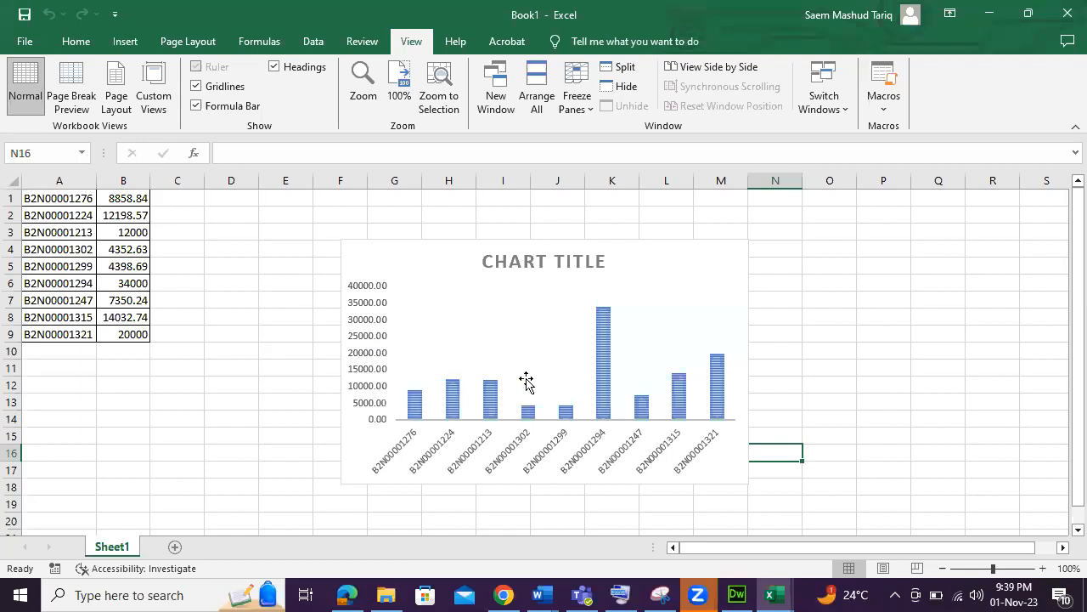
mouse_move(648, 405)
click(890, 114)
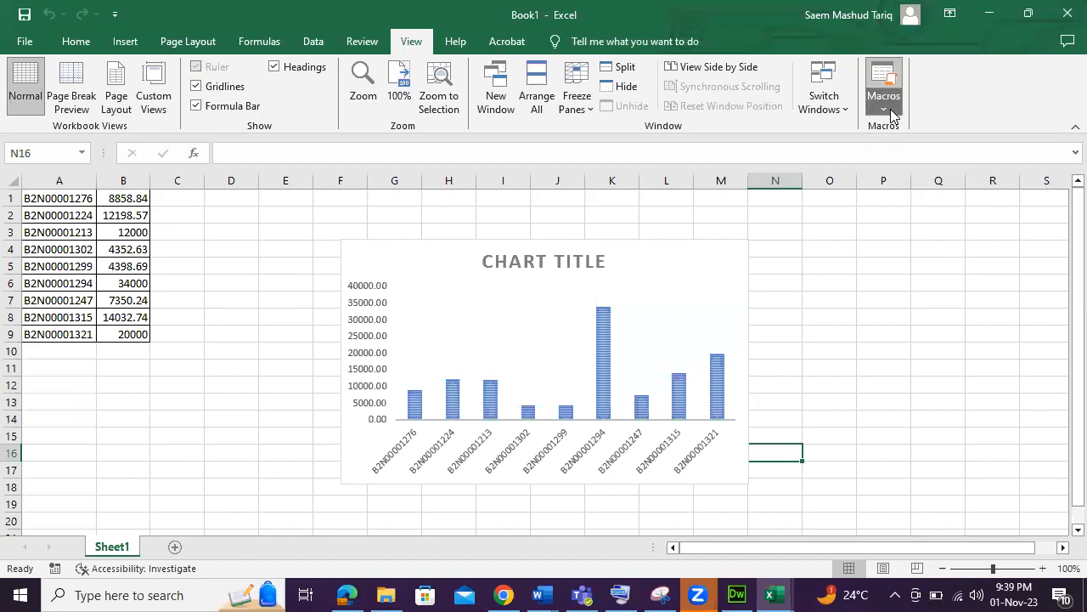
click(838, 293)
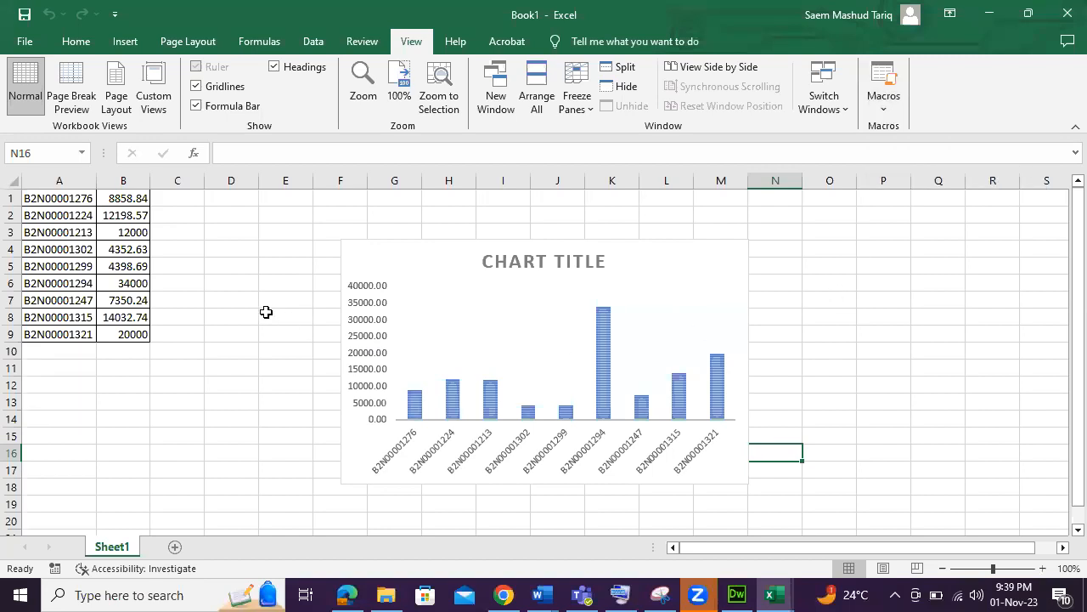
click(117, 14)
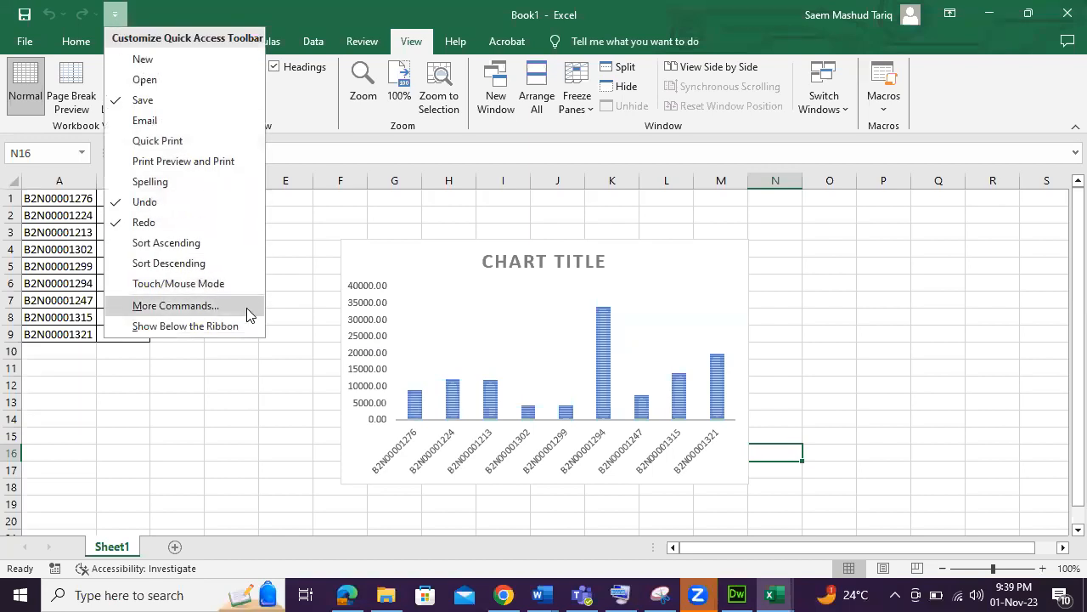
click(117, 8)
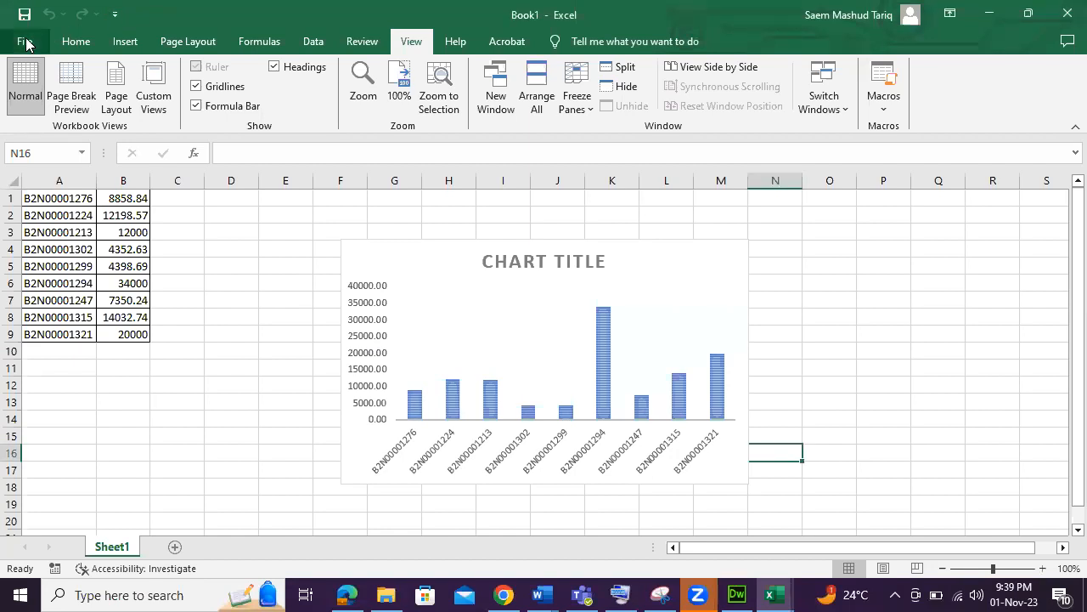
Open the Excel Options at the Customize Ribbon page.
click(25, 45)
click(65, 524)
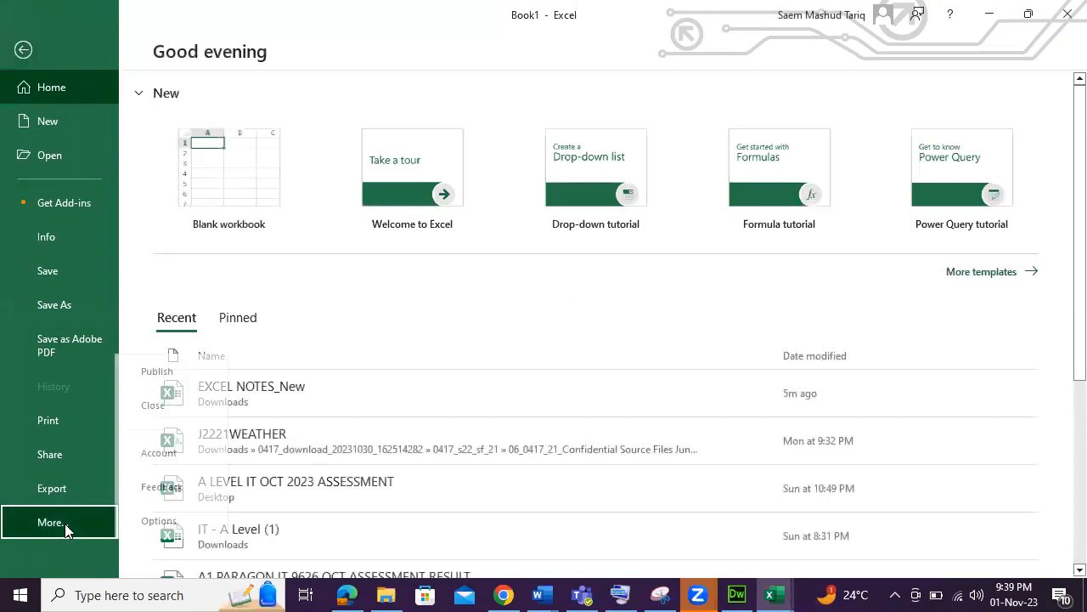
click(192, 517)
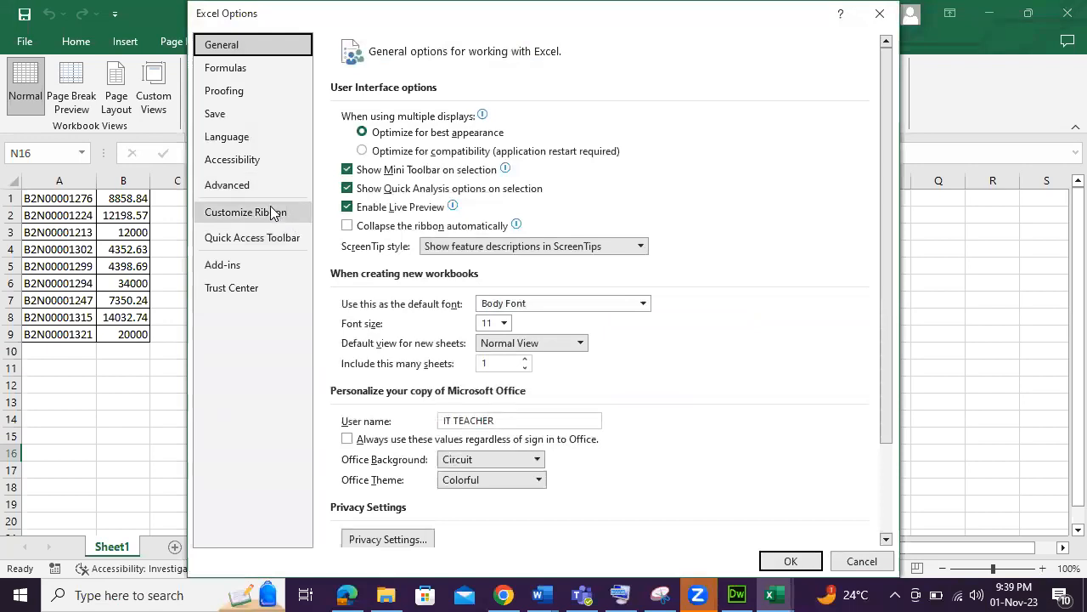
click(271, 210)
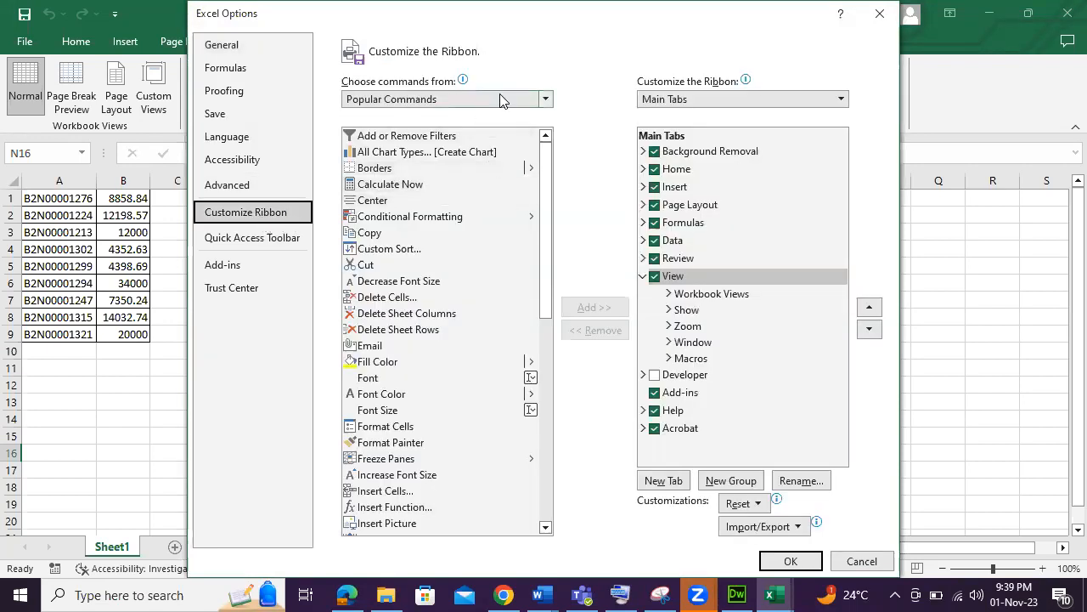
Choose to list macros as the commands available for adding to the ribbon.
click(501, 100)
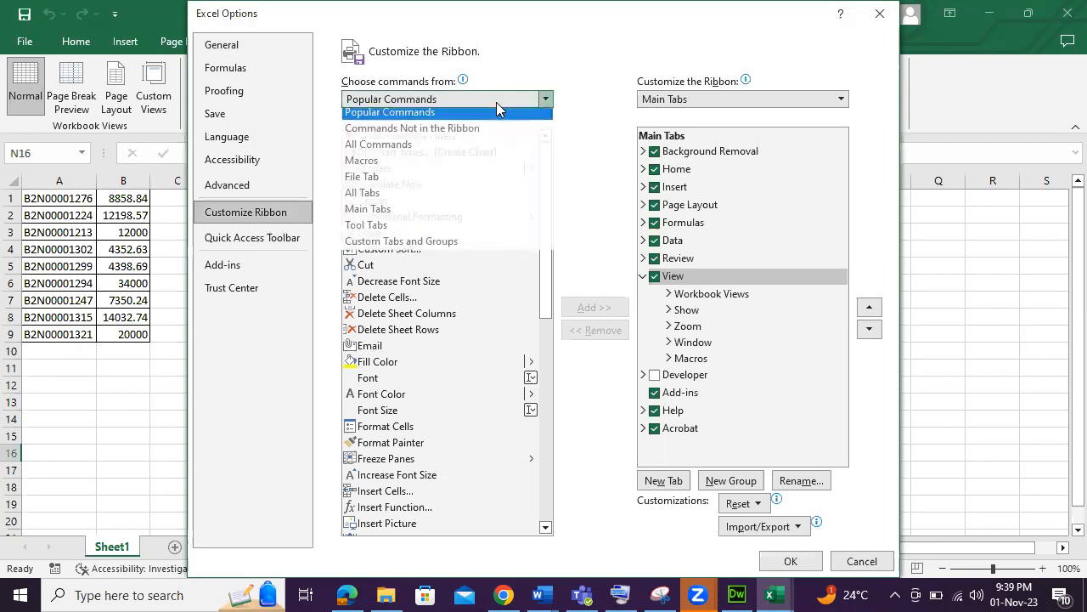
click(473, 153)
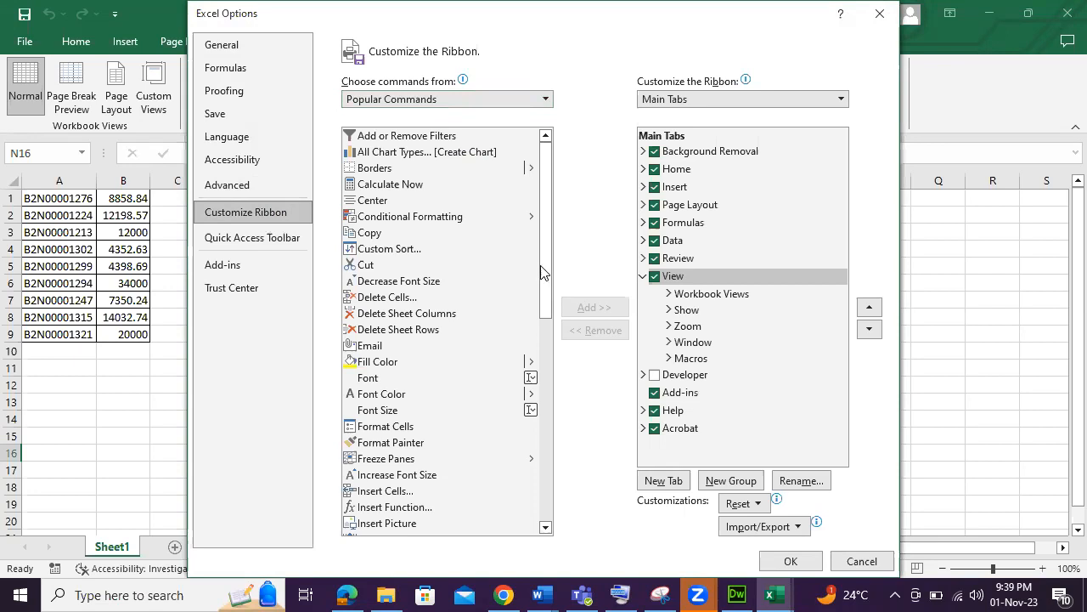
scroll(540, 263, down, 10)
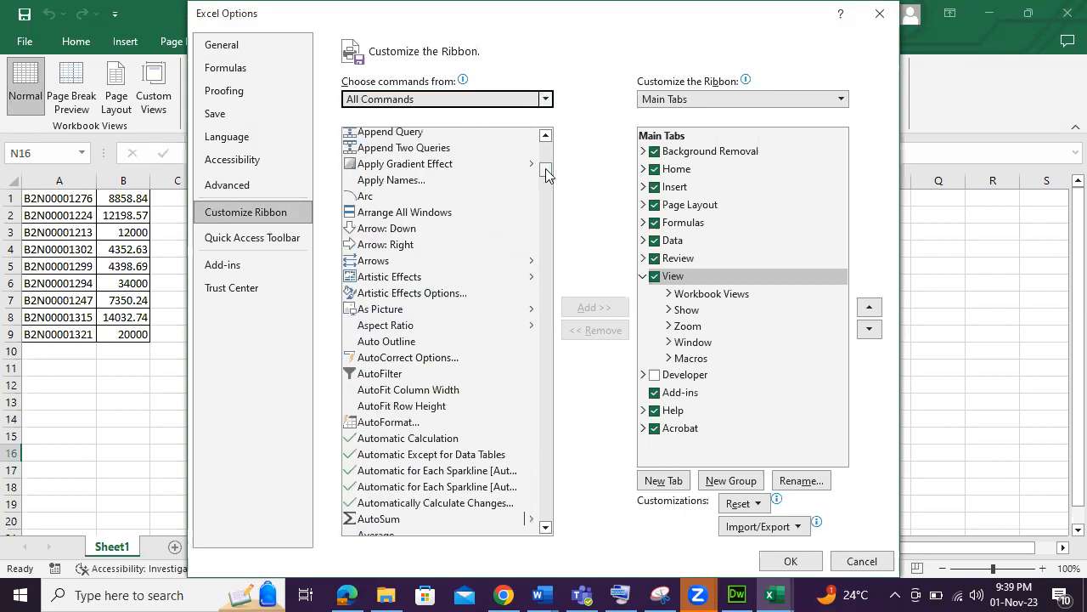
click(546, 99)
click(489, 165)
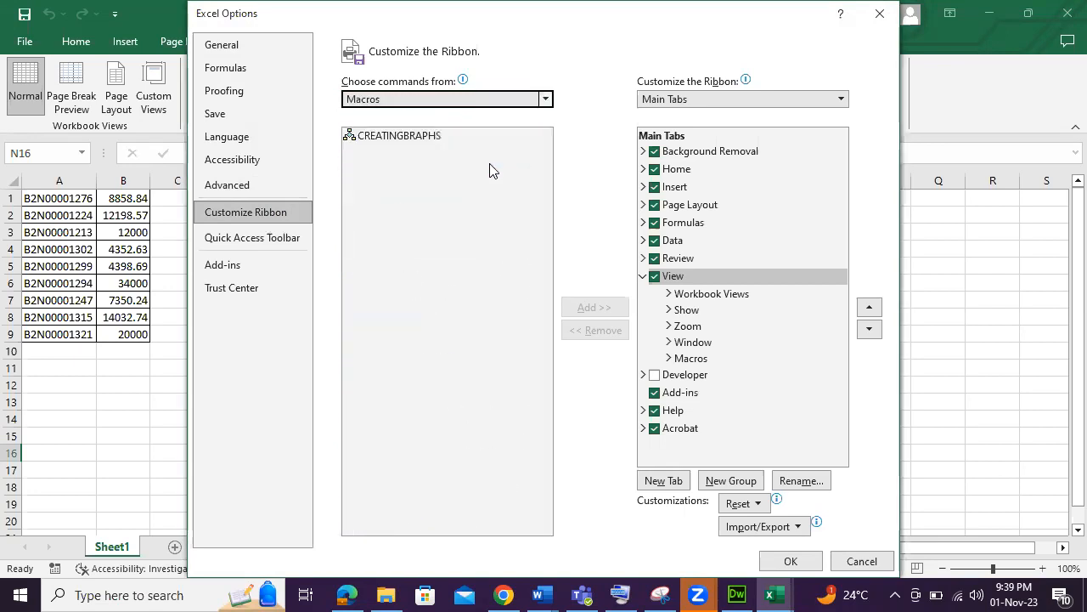
Add a new custom ribbon tab and rename its new group to TABLES.
click(426, 138)
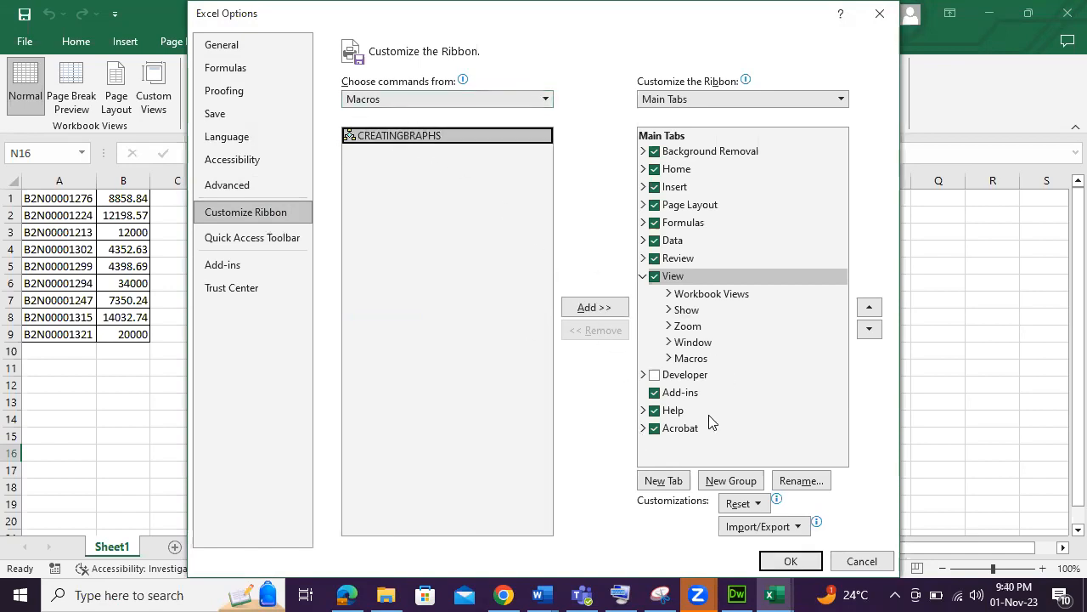
click(671, 481)
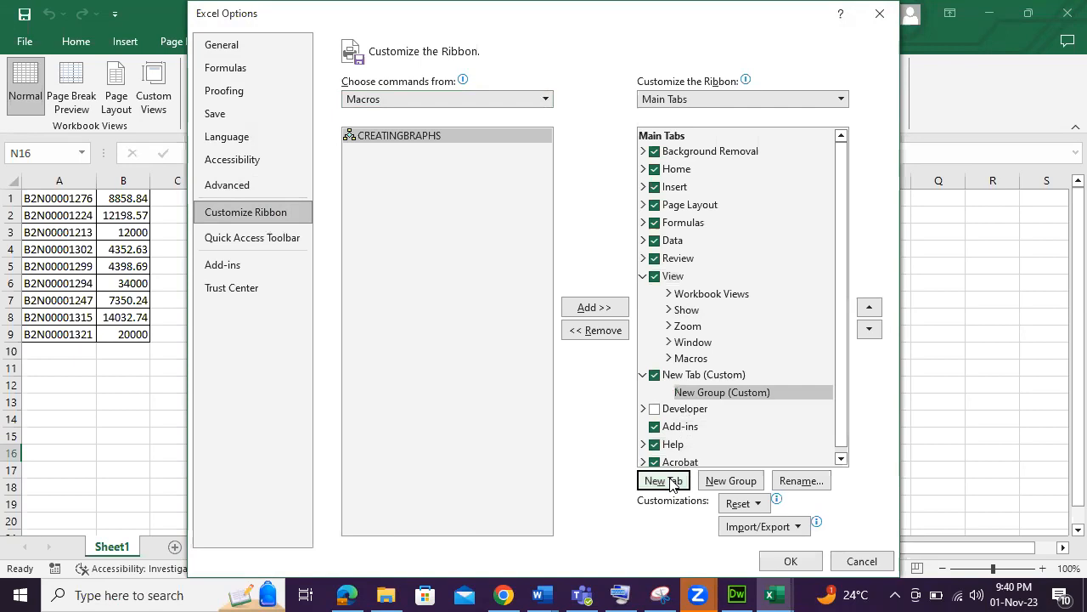
click(799, 481)
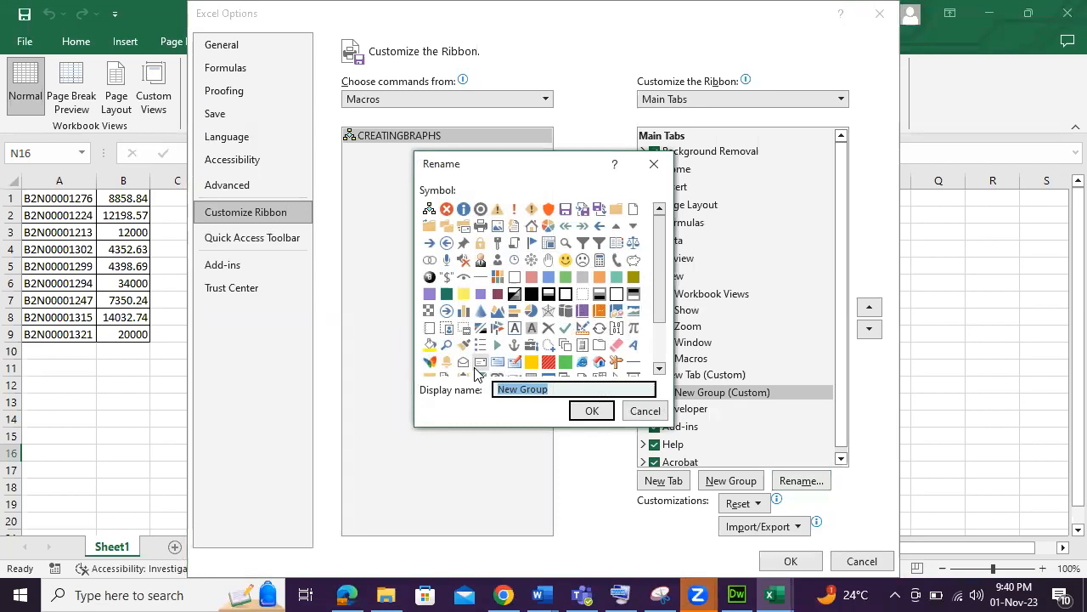
text(TABLES)
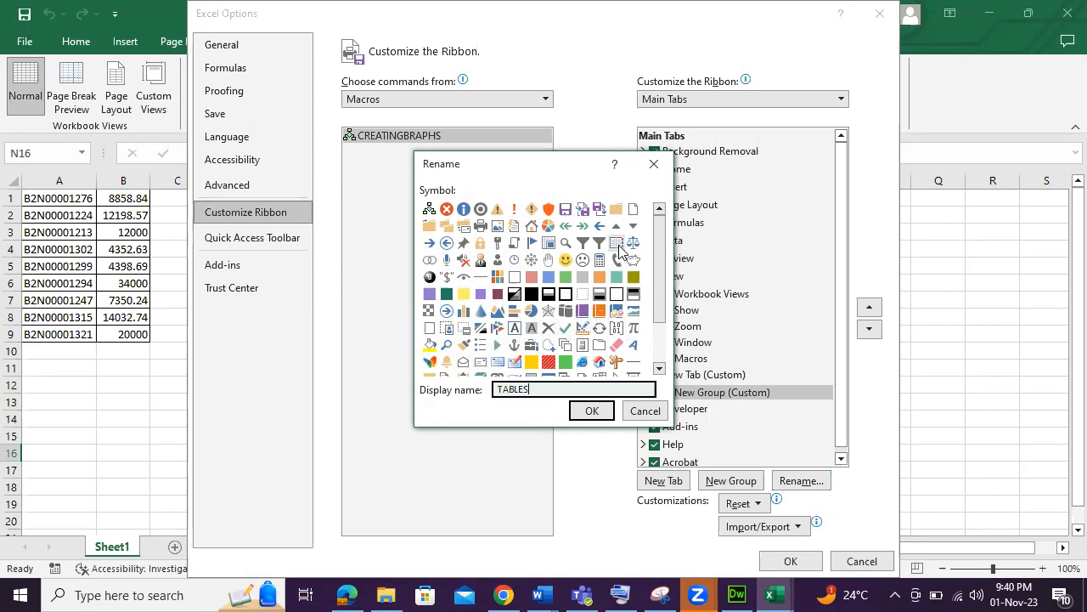
click(592, 412)
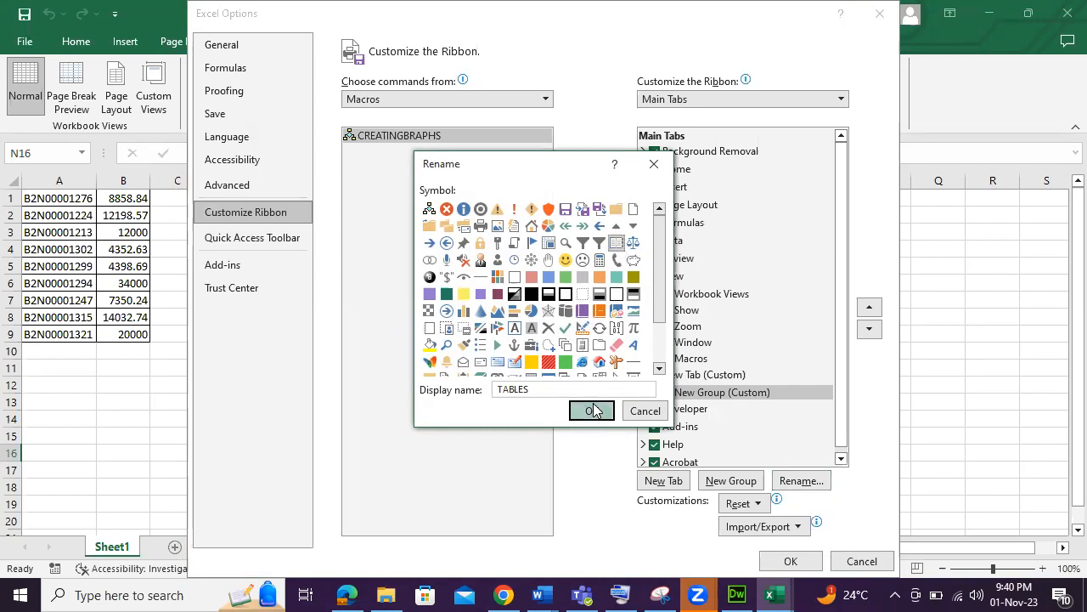
Add the CREATINGBRAPHS macro to the TABLES group and apply the ribbon changes.
click(422, 137)
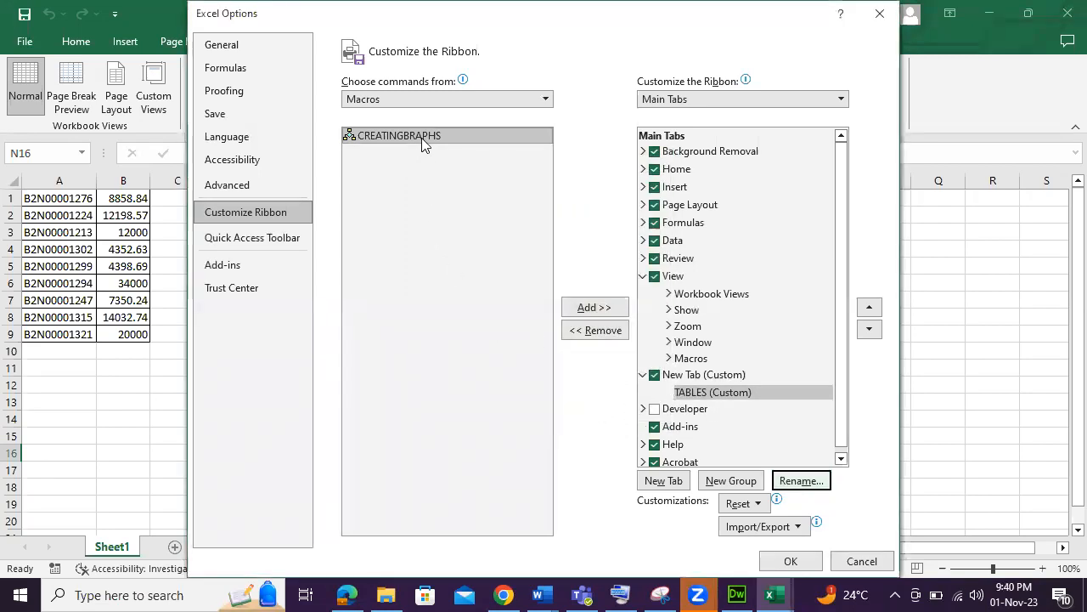
click(592, 308)
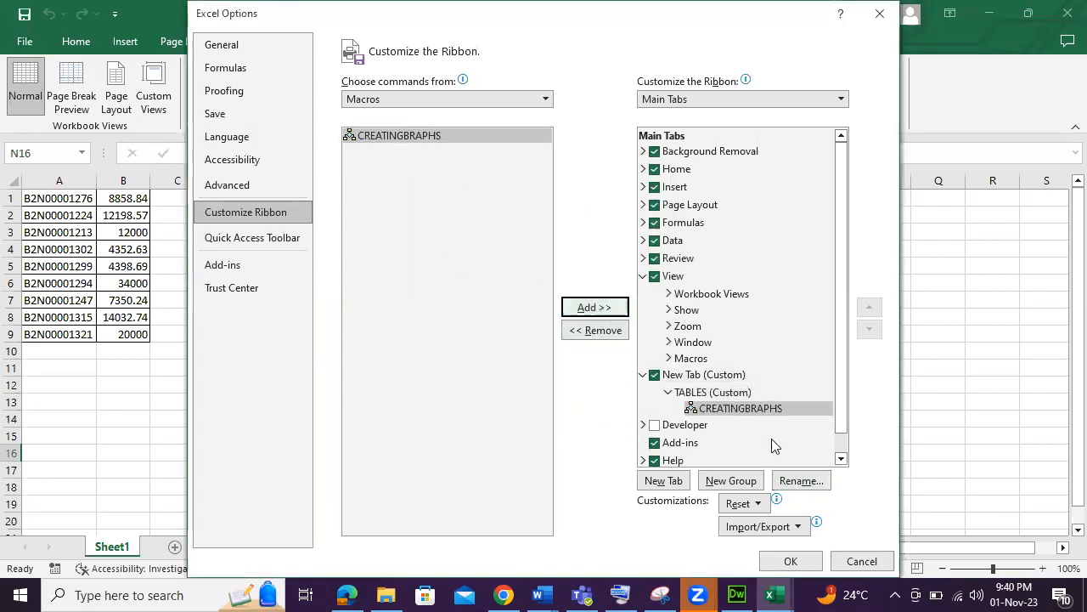
click(790, 561)
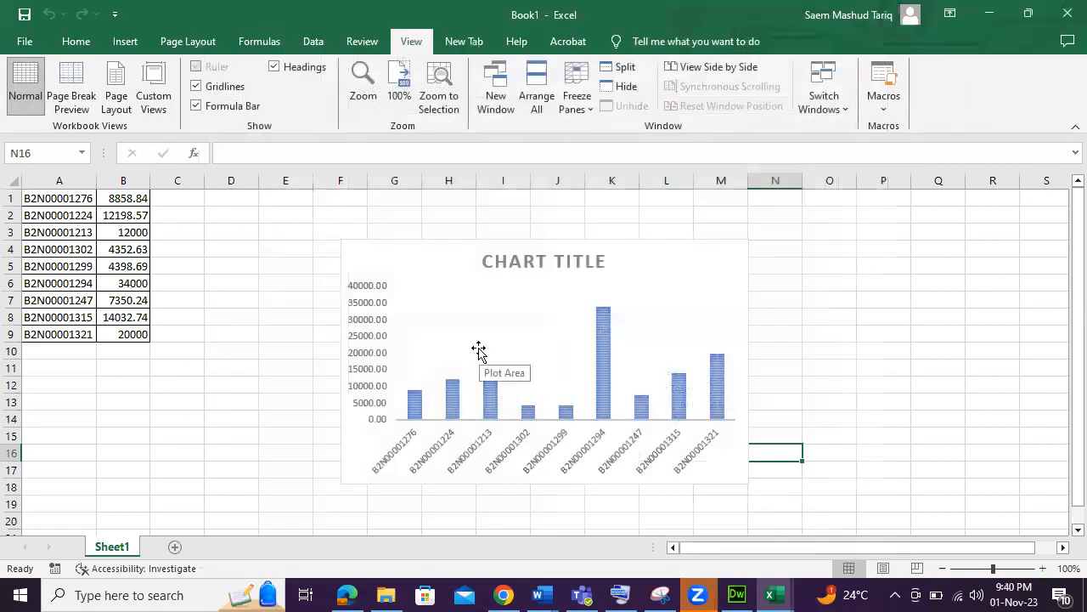
Delete the chart and set the amounts in B2, B5 and B1 to 2344, 1233 and 3466.
click(742, 473)
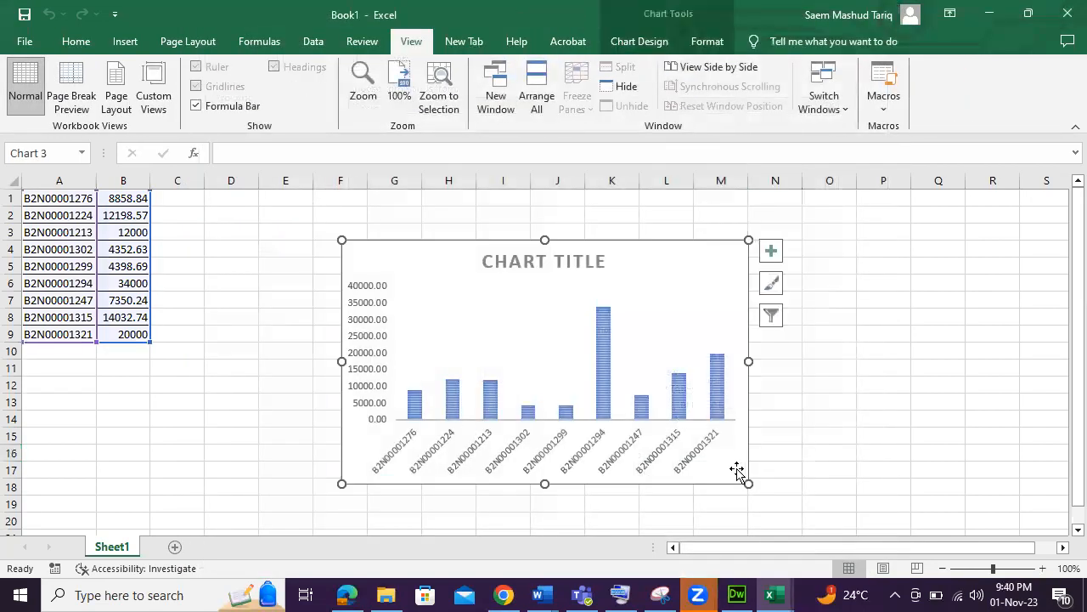
key(Delete)
click(133, 264)
click(133, 217)
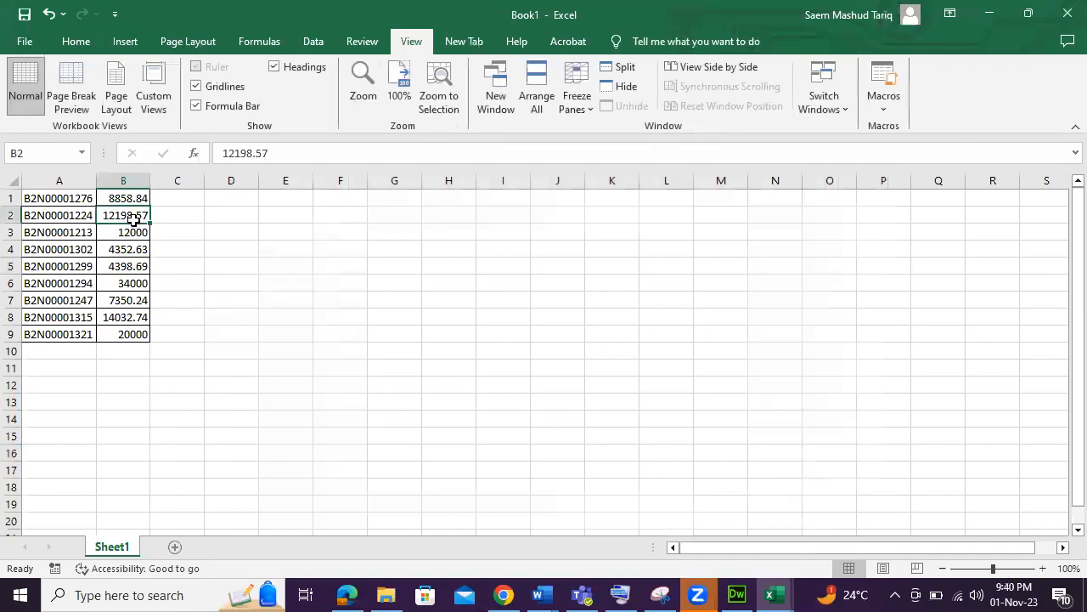
text(2344)
click(131, 276)
click(133, 263)
text(12)
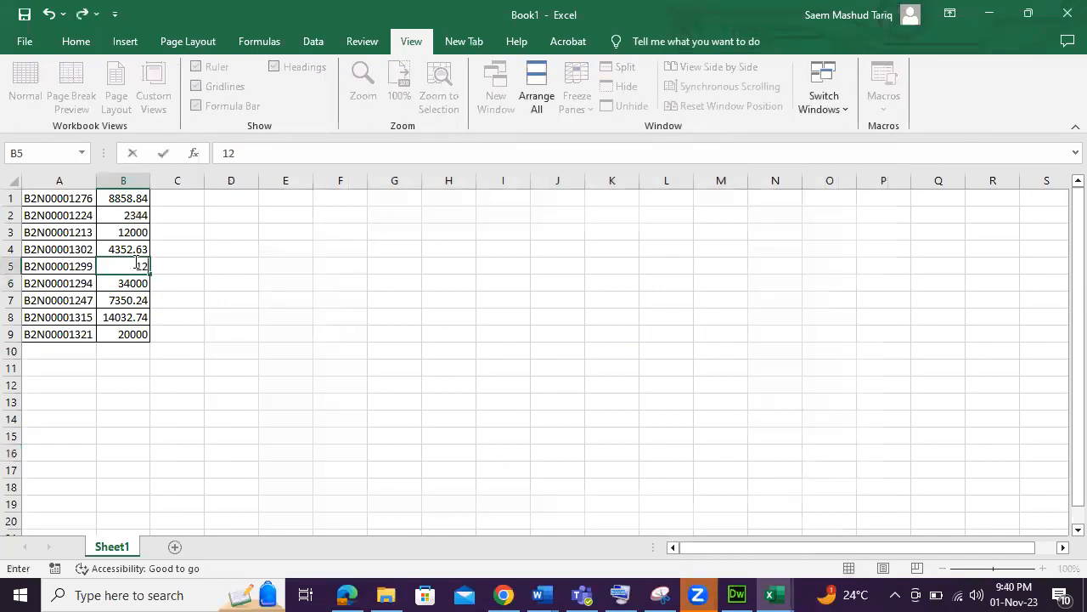
text(33)
click(131, 301)
click(135, 199)
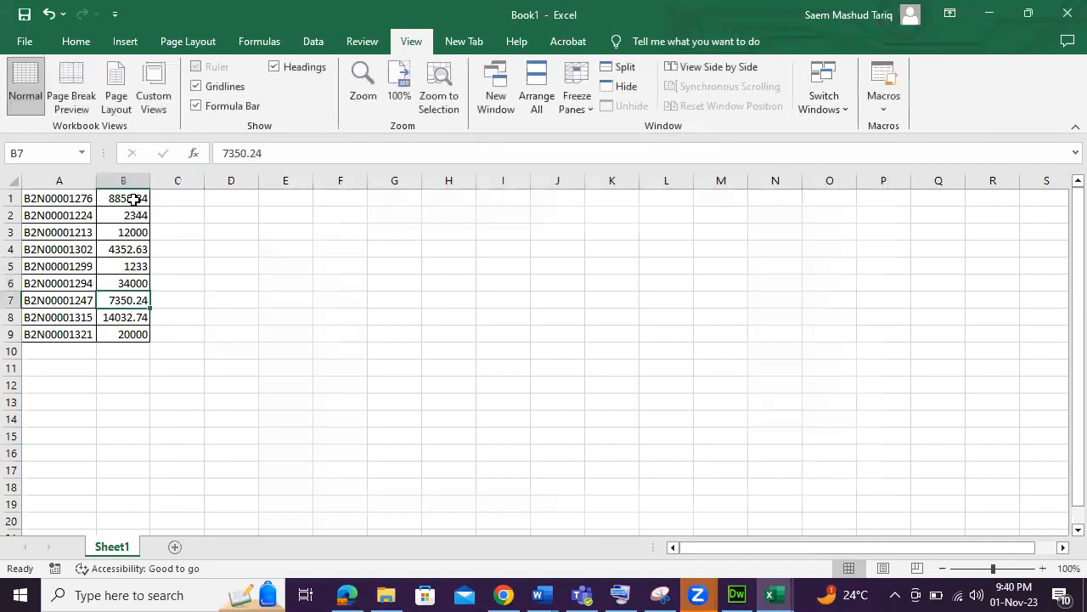
text(3466)
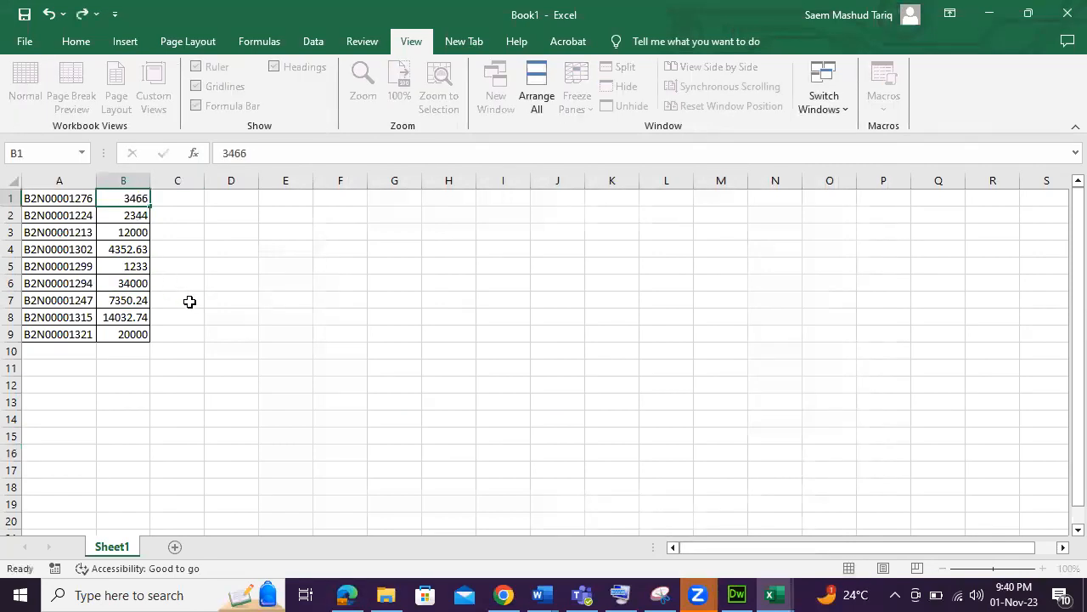
click(190, 301)
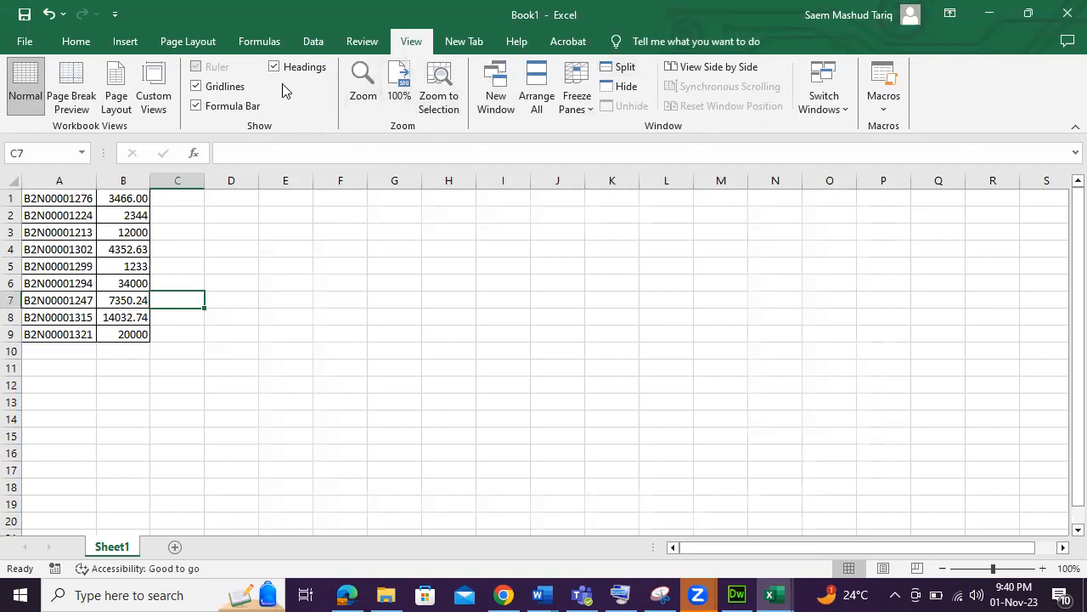
Run the CREATINGBRAPHS macro from the new custom ribbon tab and end its execution at the error dialog.
click(459, 42)
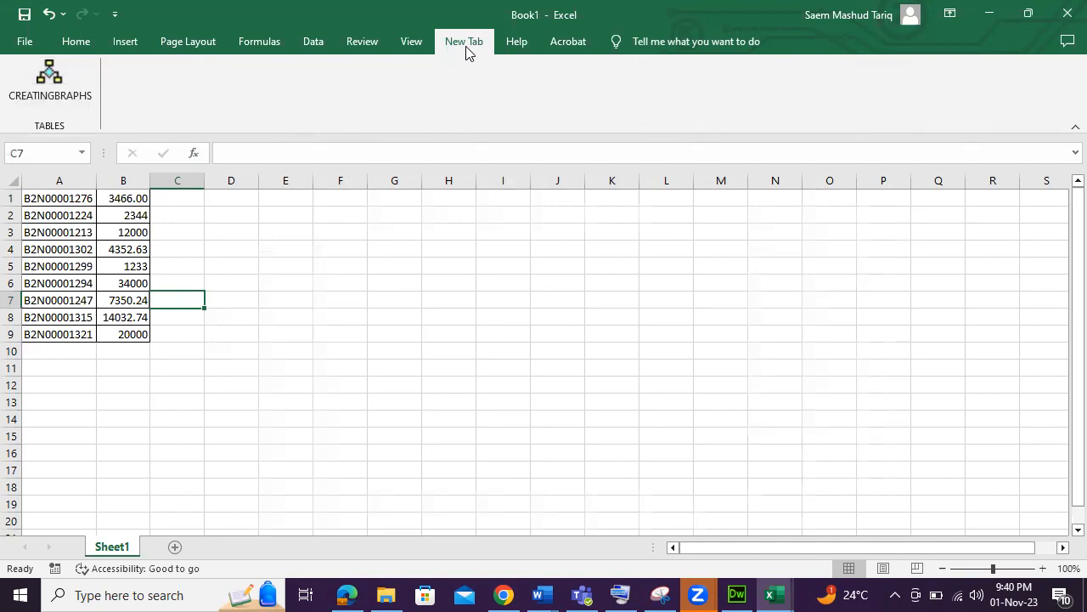
click(61, 92)
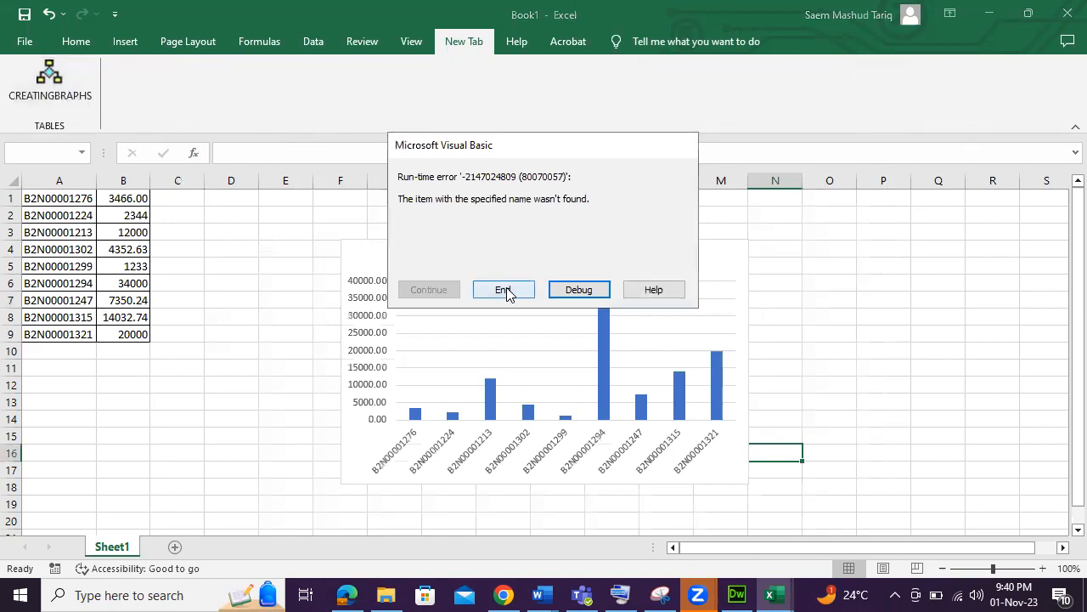
click(503, 290)
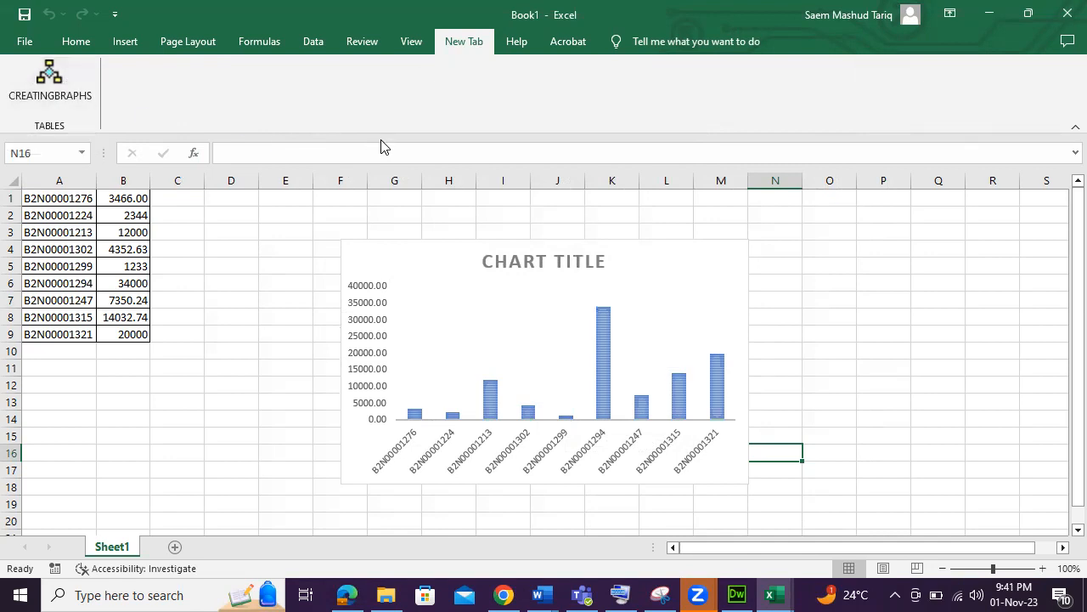
Open the CREATINGBRAPHS macro's code for editing in the Visual Basic editor.
click(344, 217)
click(411, 41)
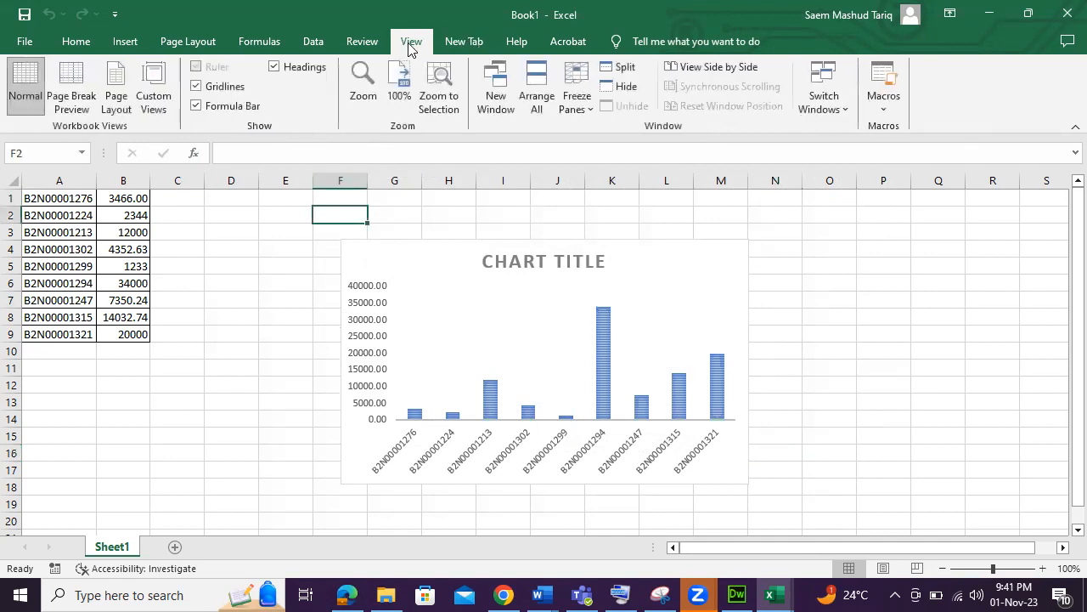
click(895, 114)
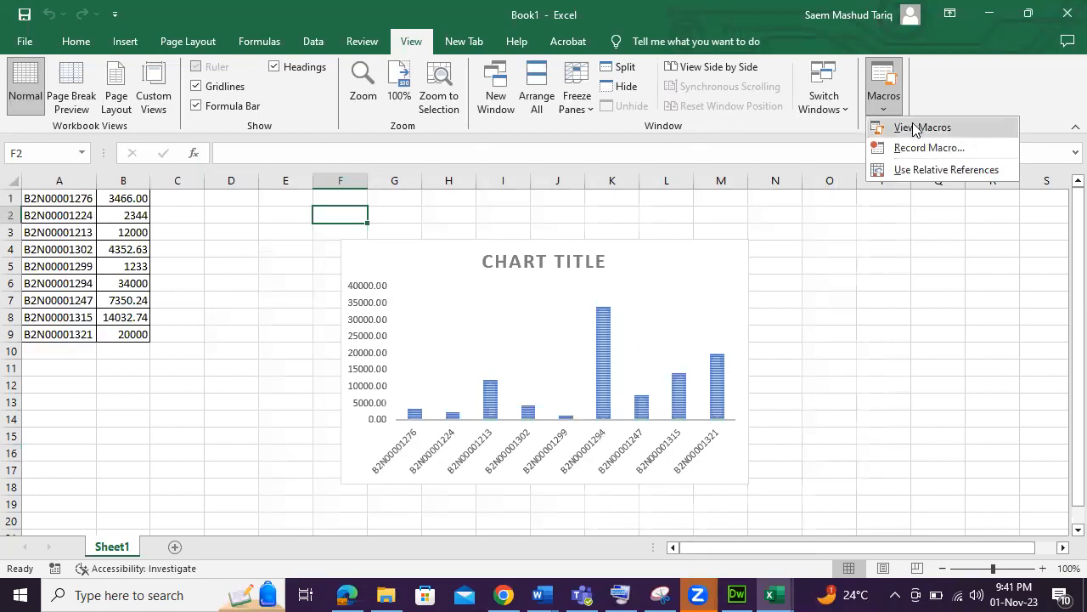
click(914, 127)
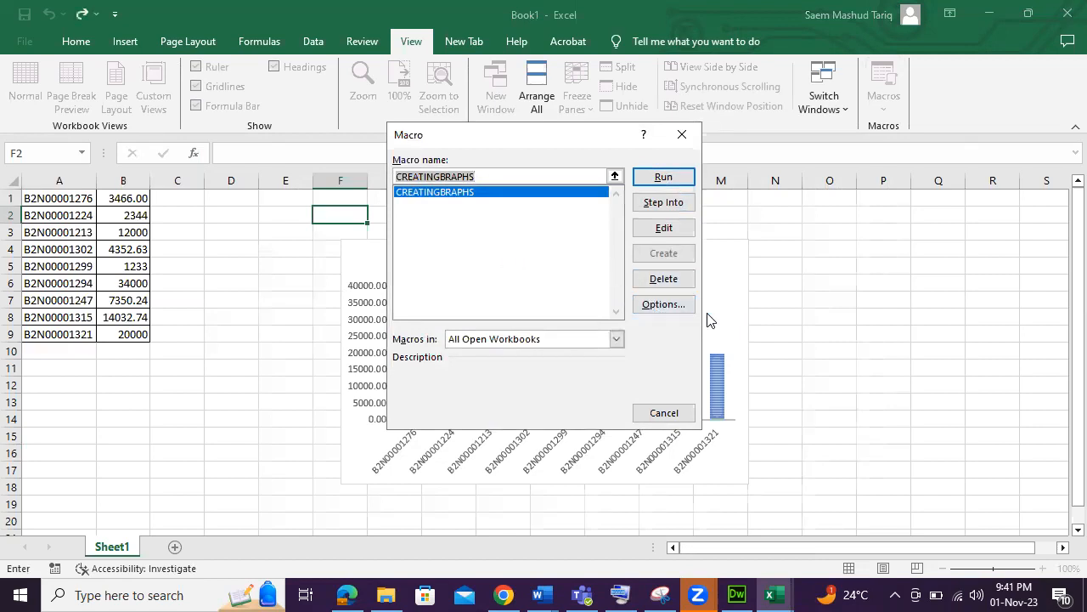
click(662, 229)
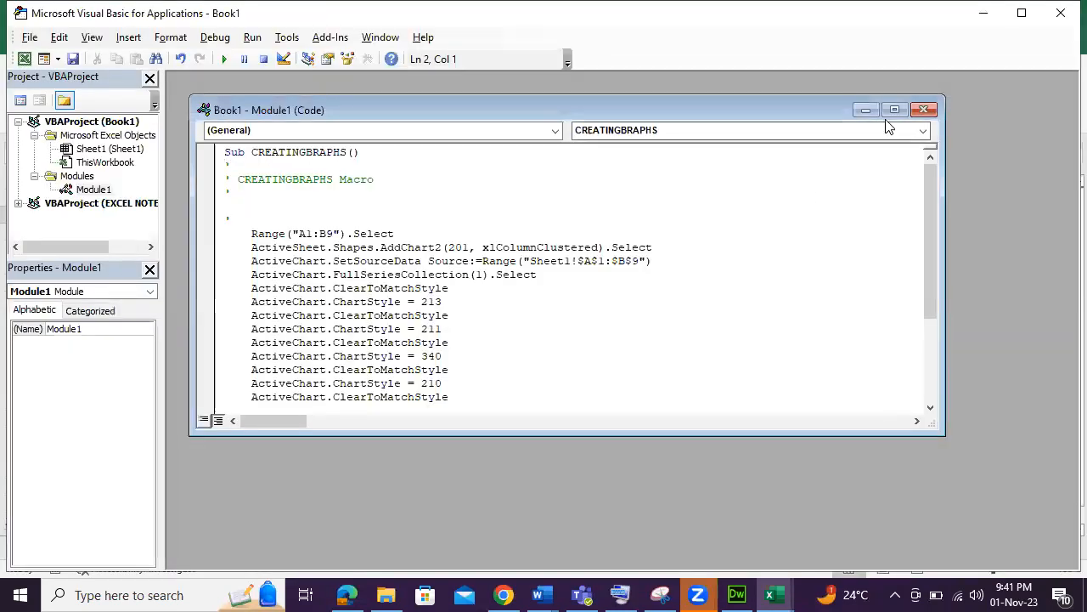
Examine the recorded macro code in the maximized module window, then close the Visual Basic editor.
click(895, 110)
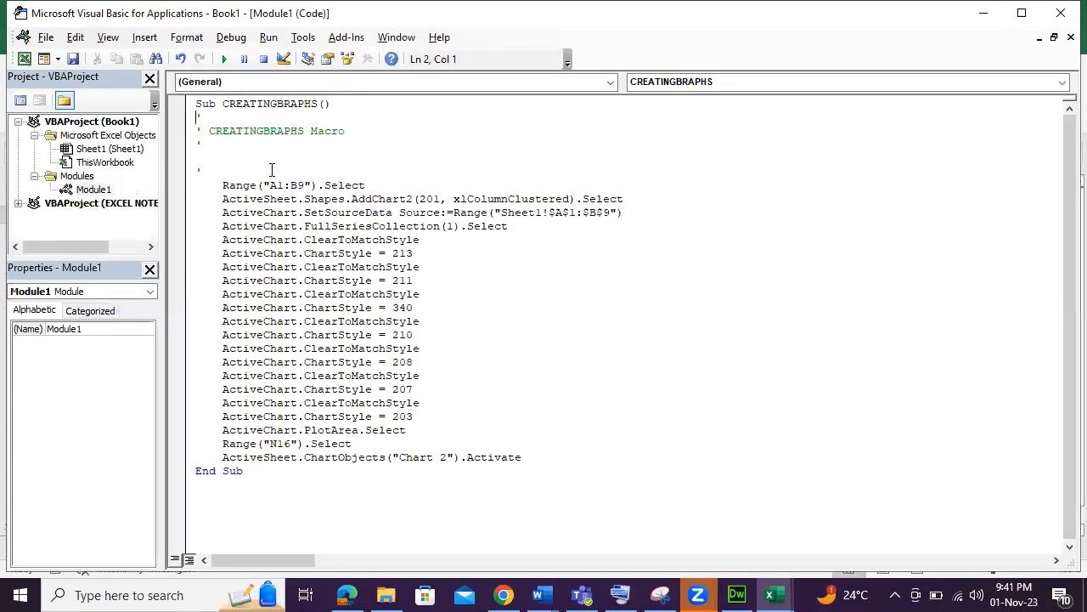
drag(334, 103, 185, 110)
click(327, 104)
drag(209, 199, 475, 430)
click(469, 424)
double_click(403, 416)
click(419, 417)
drag(255, 470, 246, 260)
click(424, 321)
drag(267, 471, 189, 94)
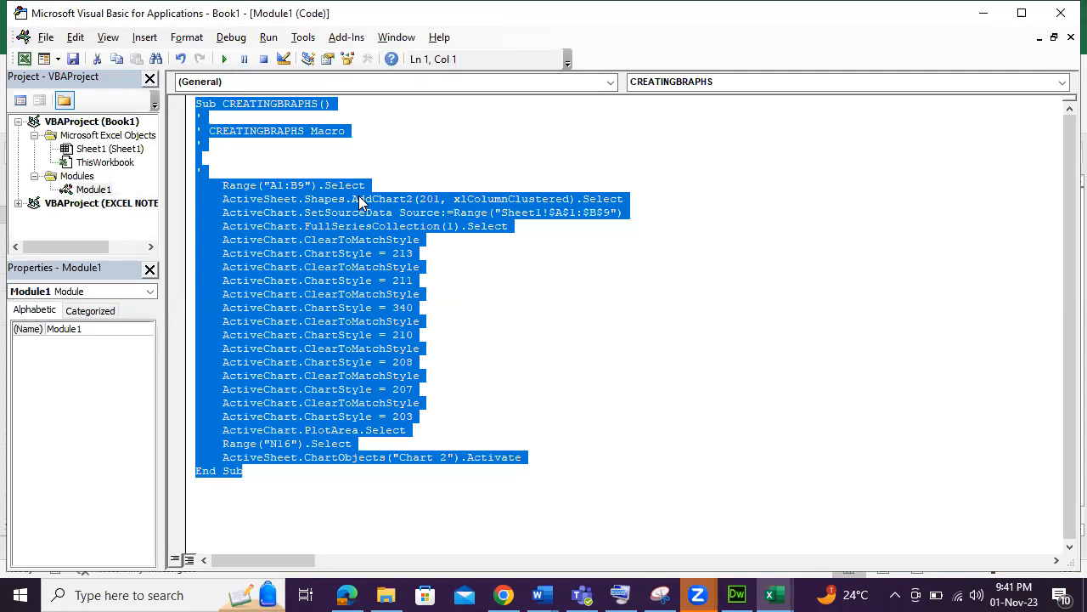
click(344, 294)
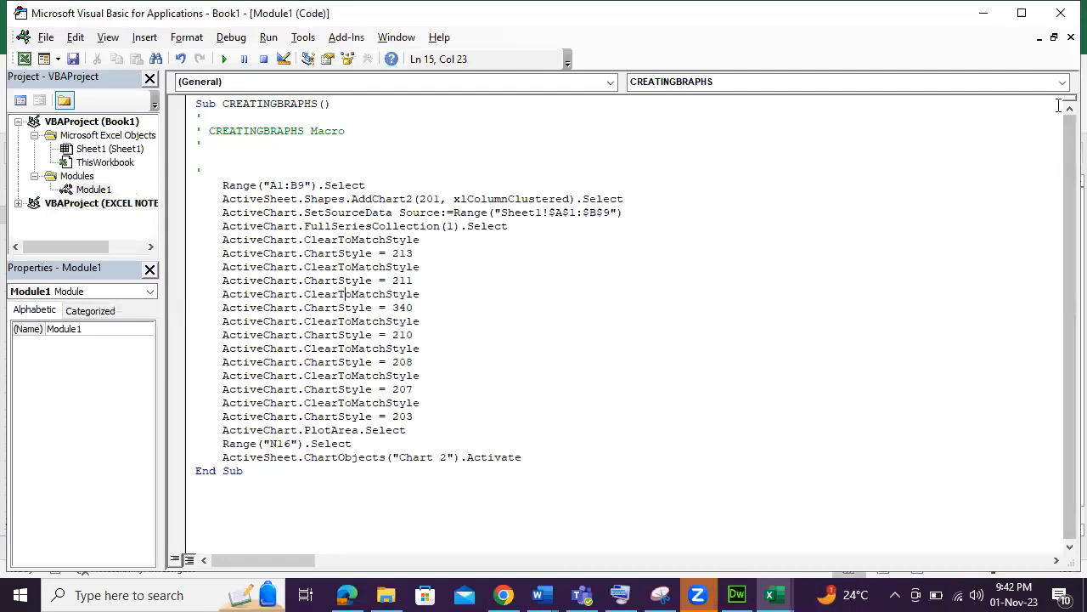
click(1061, 22)
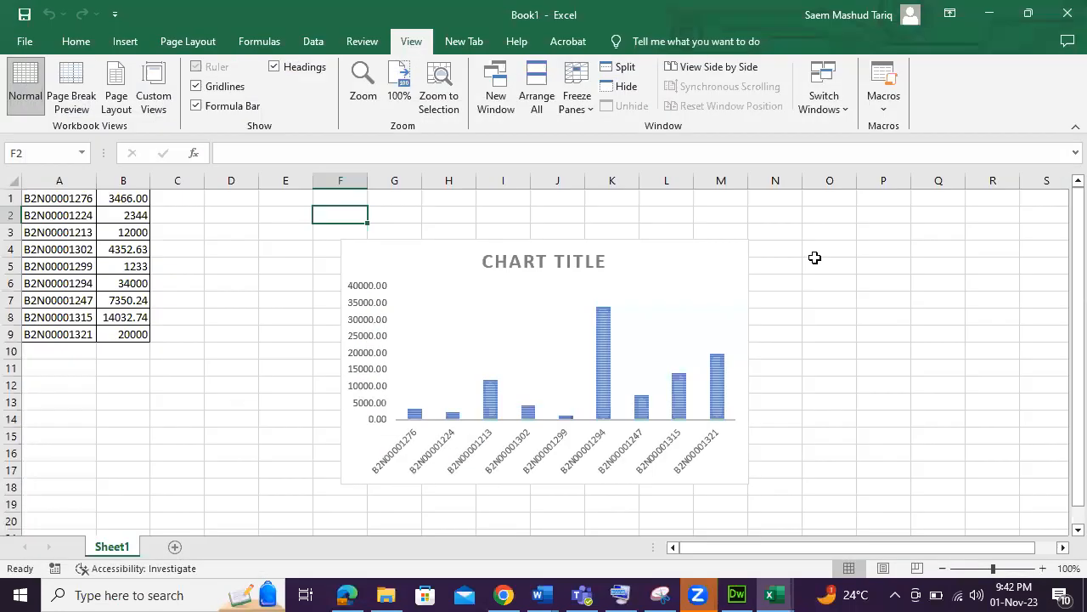
click(885, 103)
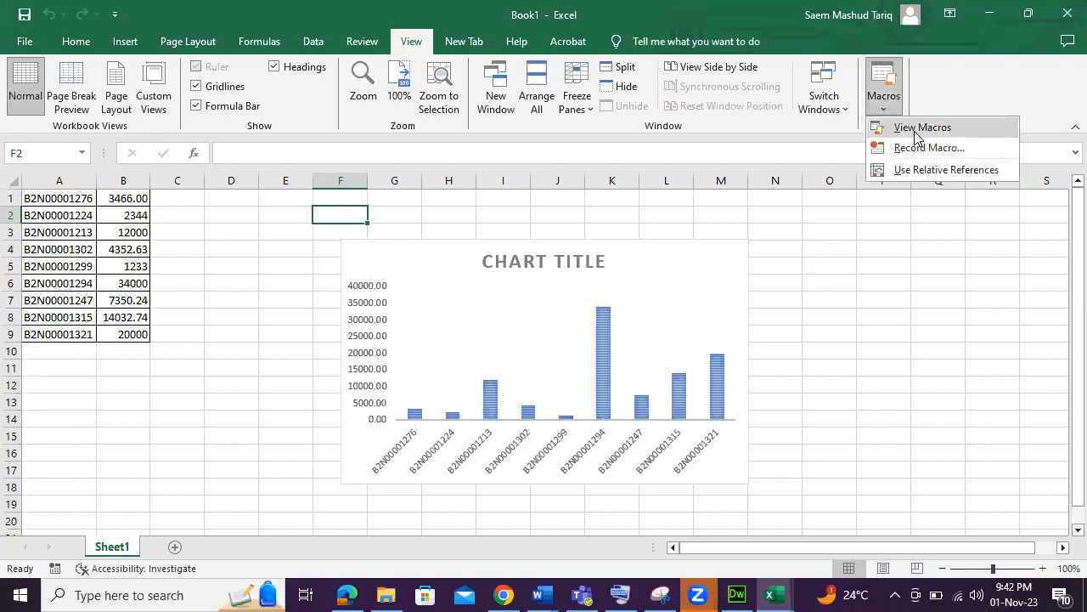
click(907, 128)
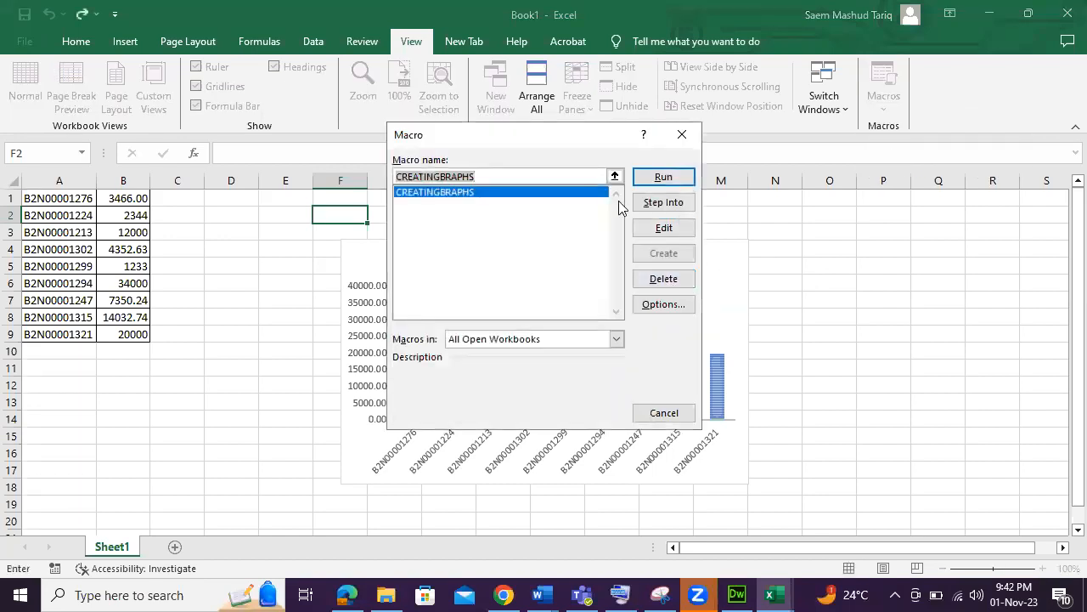
click(682, 134)
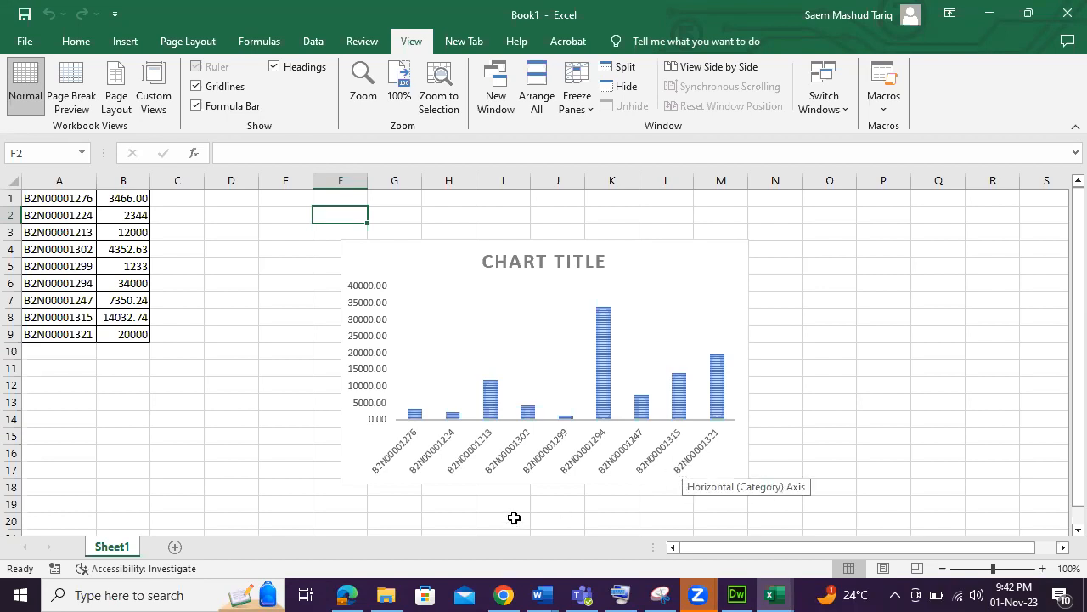
Switch to the browser, open sirsaem.com in a new tab, and minimize the browser.
click(503, 593)
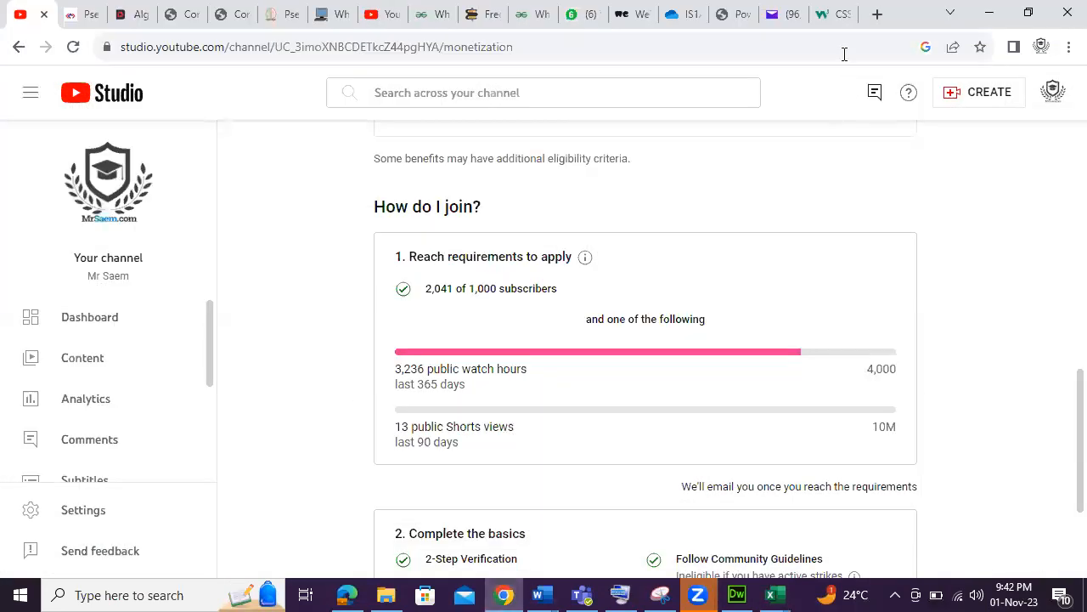
click(878, 13)
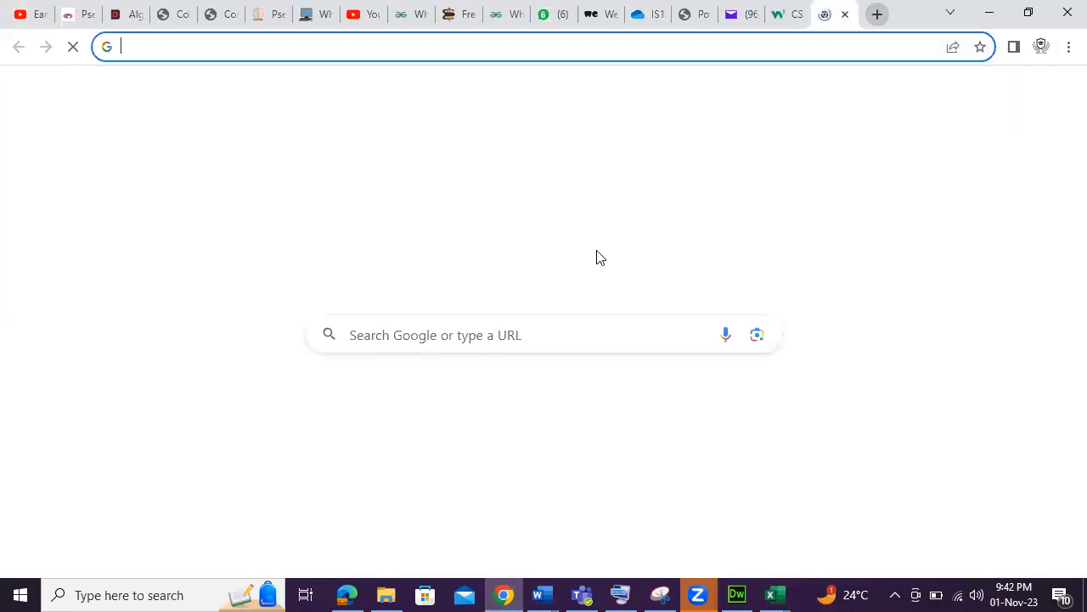
text(si)
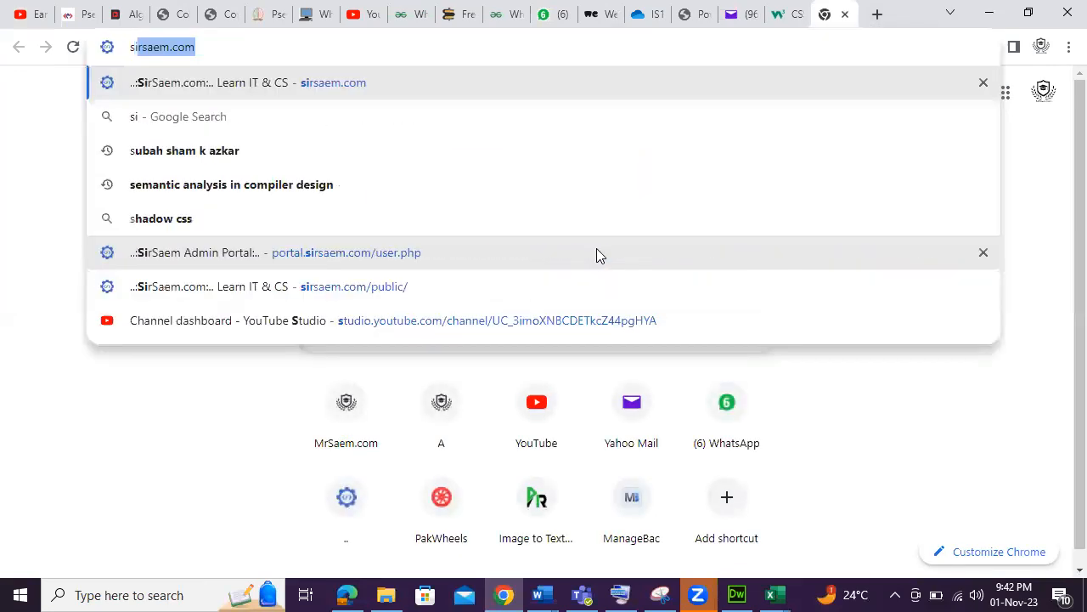
click(417, 80)
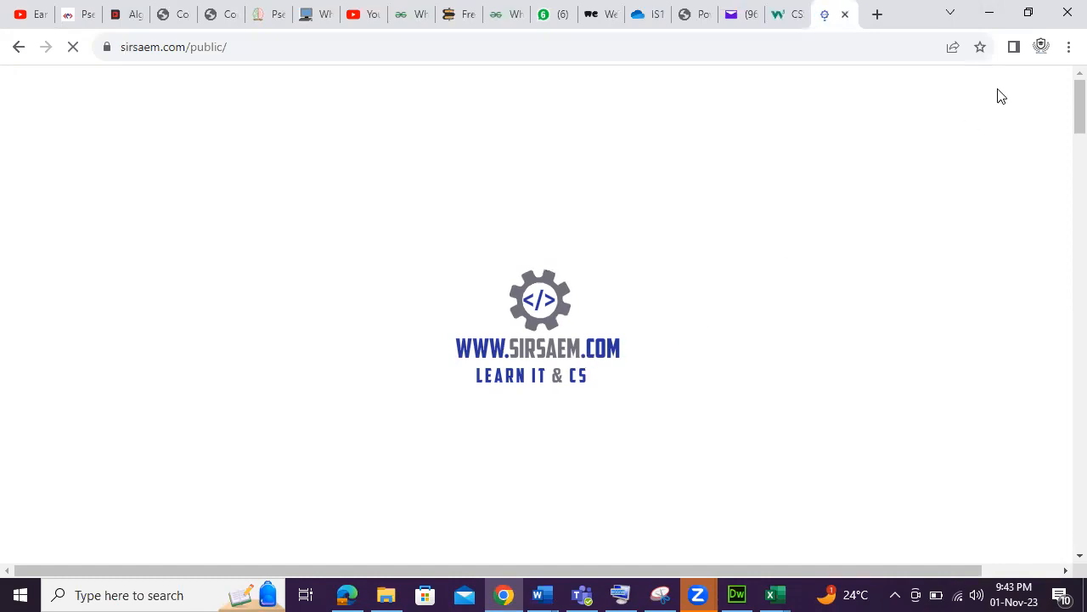
click(999, 15)
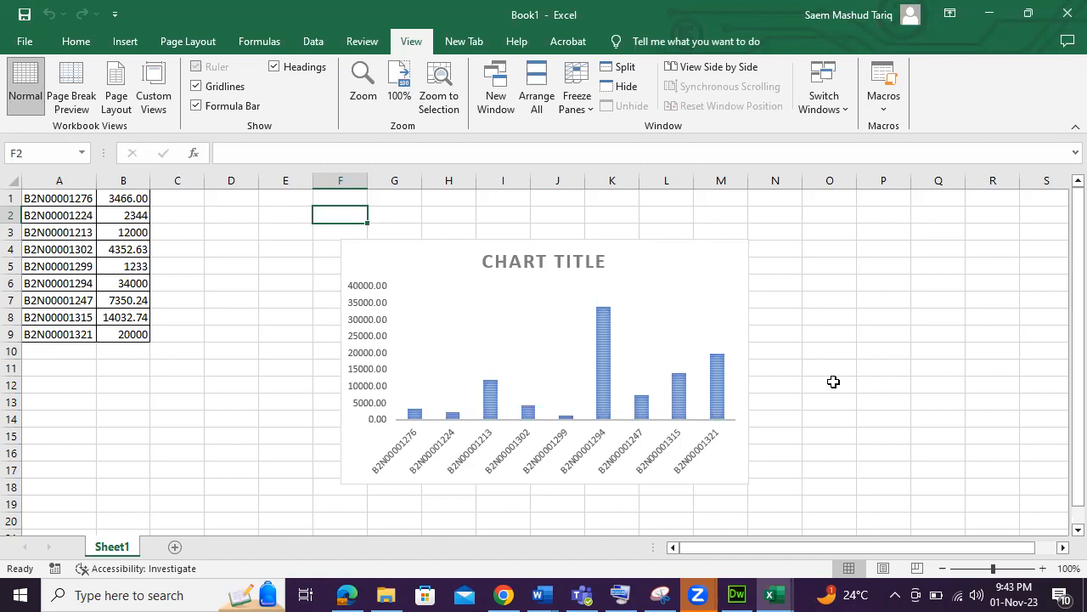
Delete the column chart from the worksheet.
click(729, 476)
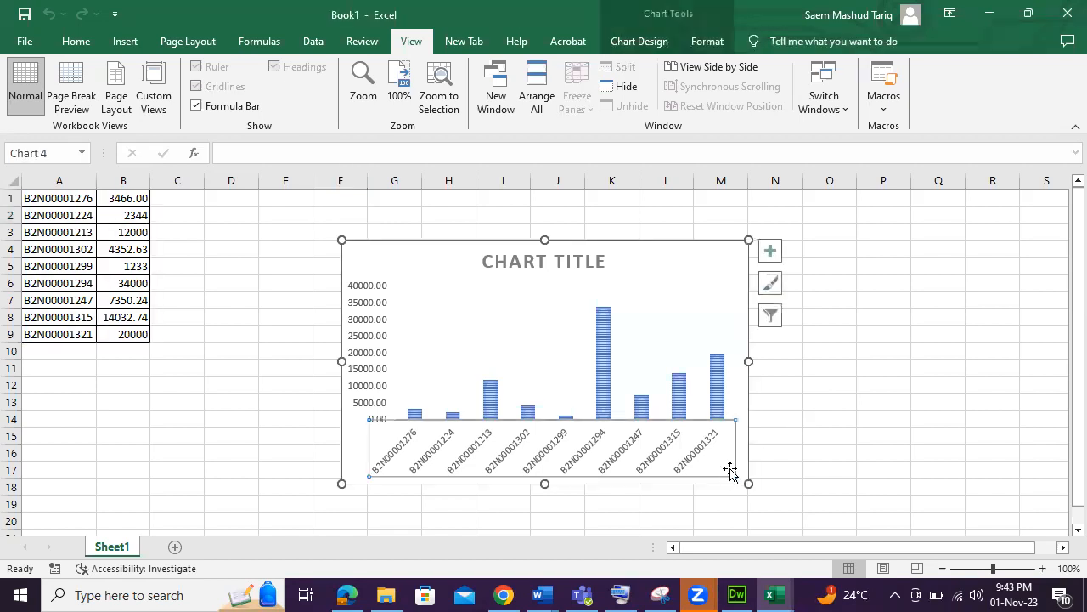
click(729, 270)
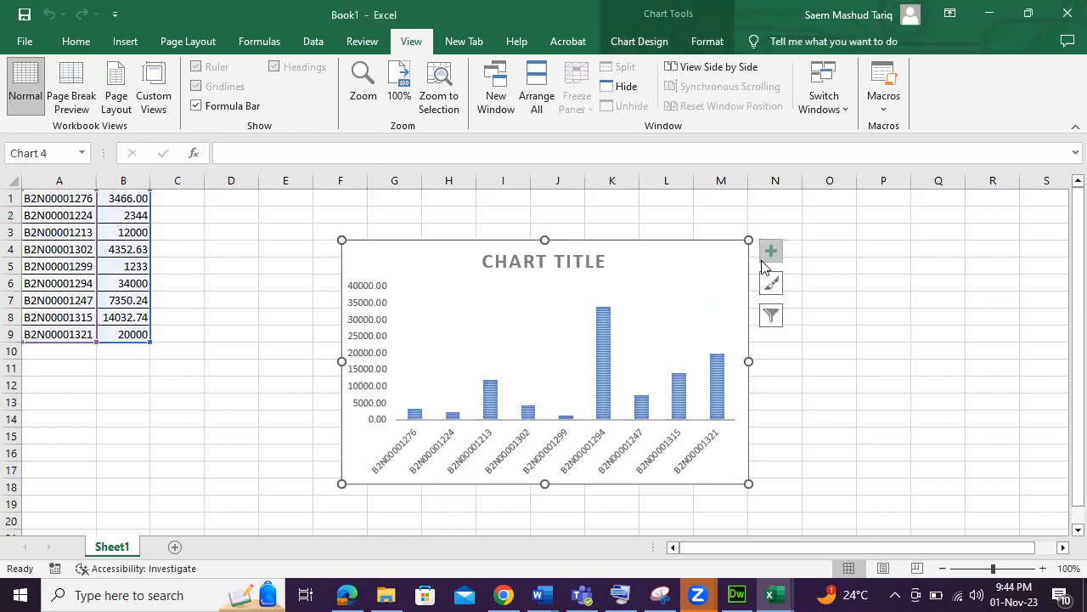
drag(417, 252, 383, 240)
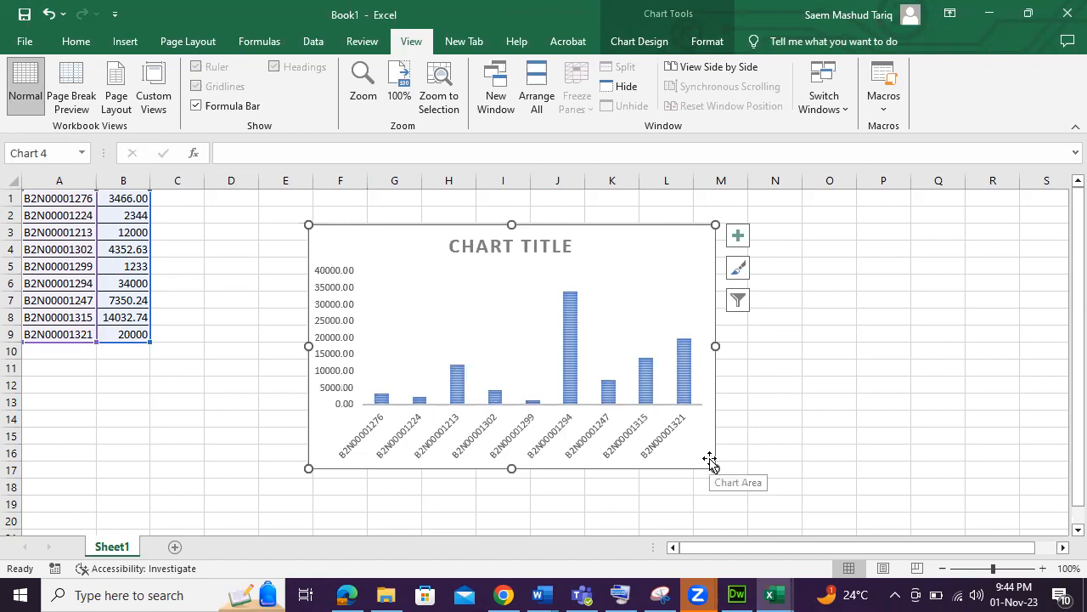
key(Delete)
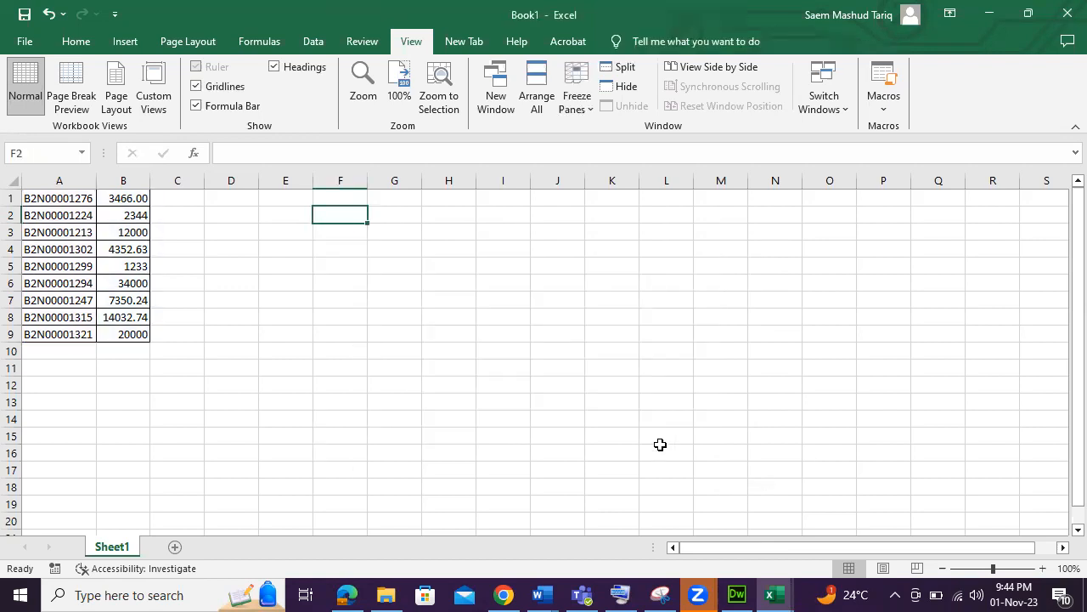
Switch to the EXCEL NOTES_New workbook window.
drag(463, 396, 471, 384)
click(767, 592)
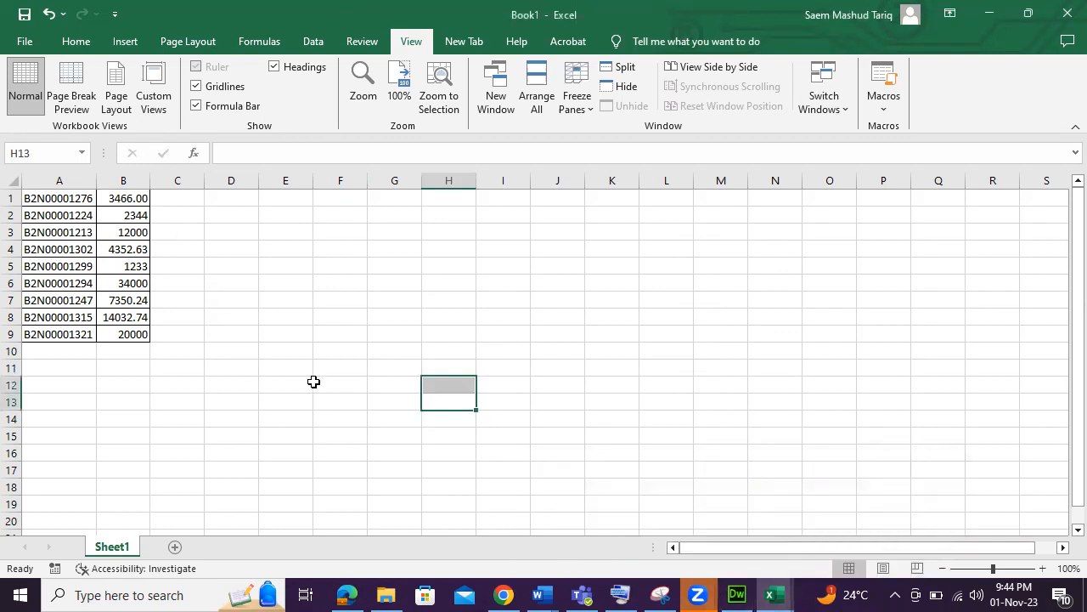
click(767, 592)
click(663, 554)
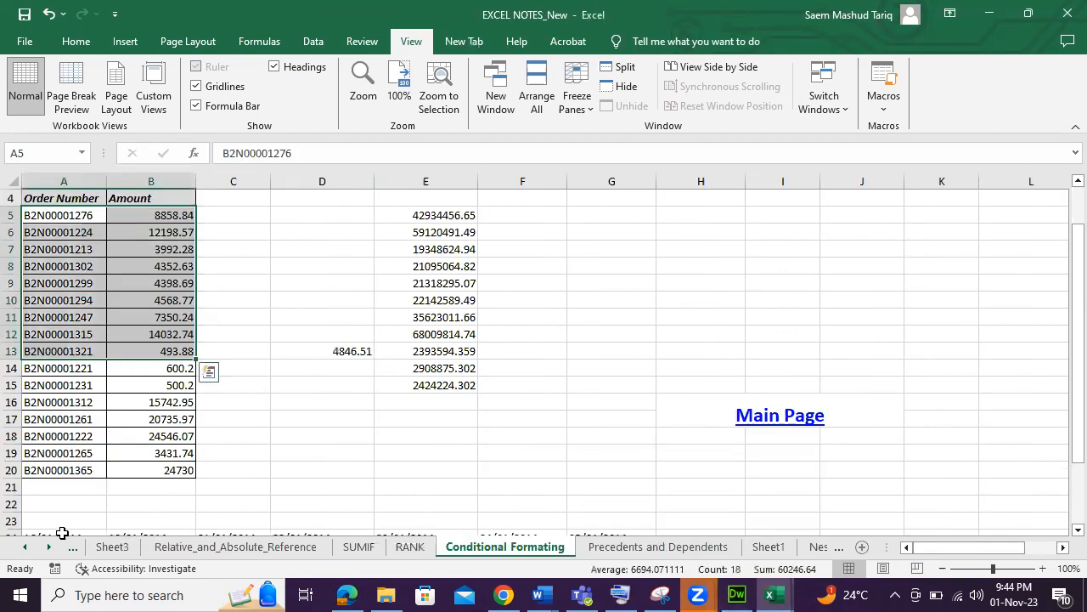
Open the Projected worksheet.
click(49, 546)
click(49, 547)
click(48, 547)
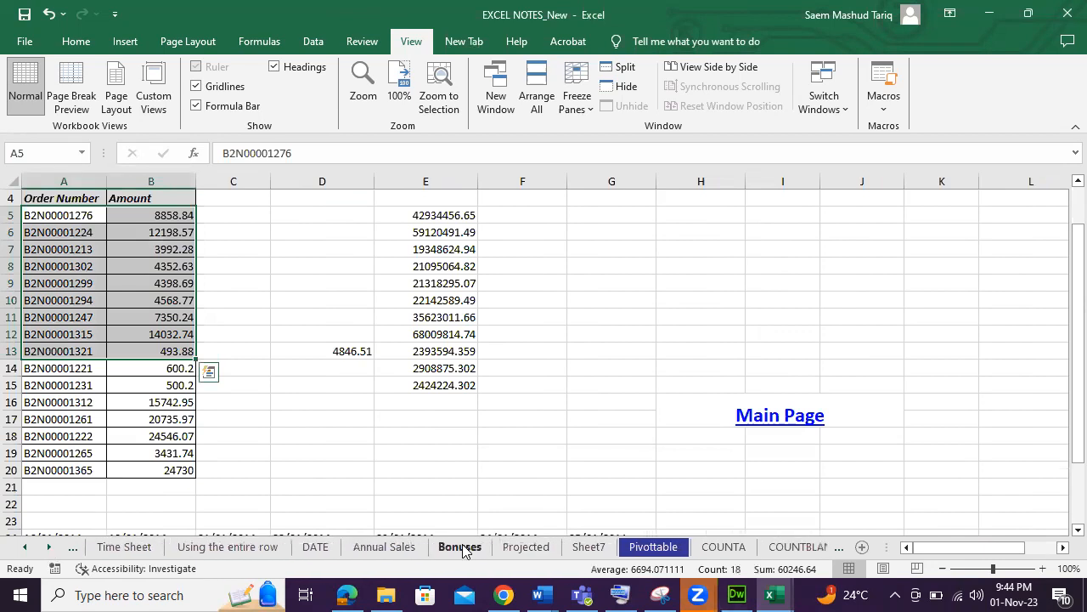
click(528, 548)
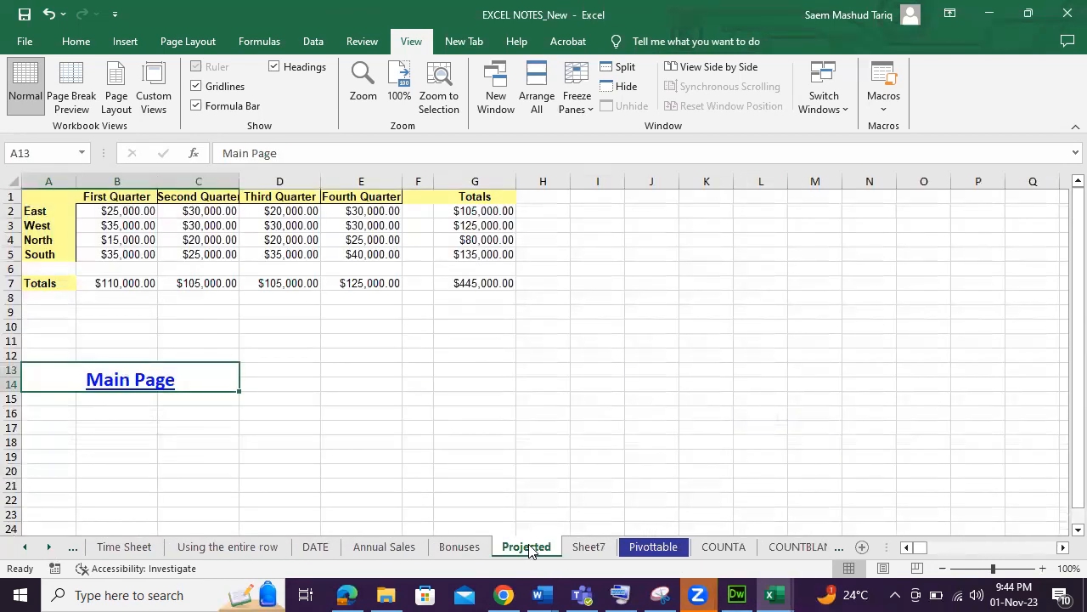
click(360, 378)
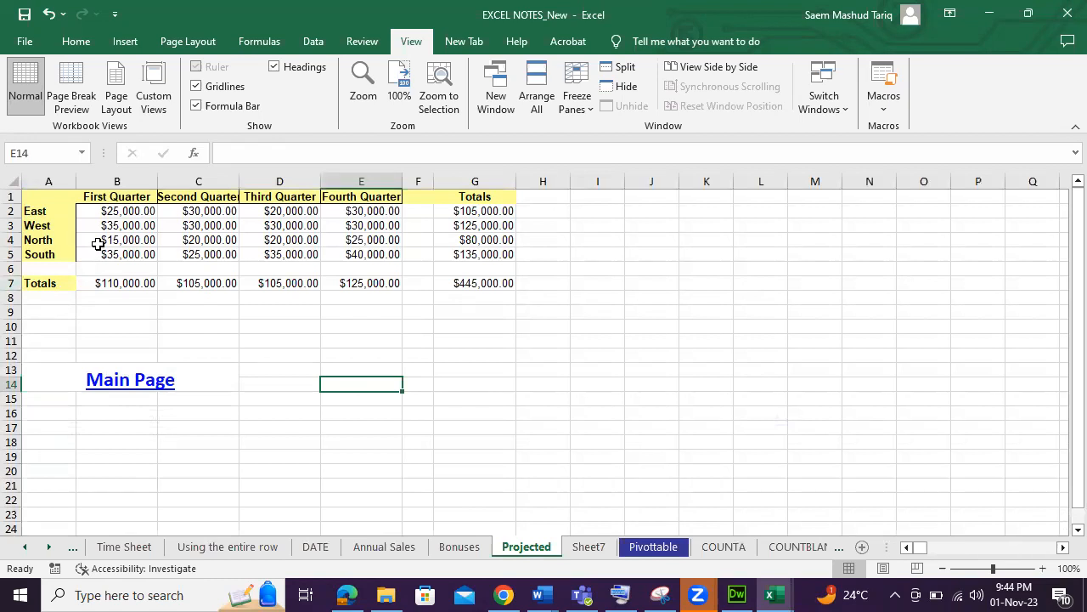
Change the Second Quarter amounts for East, West, North and South to 3,000, 3,000, 2,000 and 2,500.
click(198, 211)
click(266, 154)
key(BackSpace)
key(Return)
double_click(232, 221)
key(BackSpace)
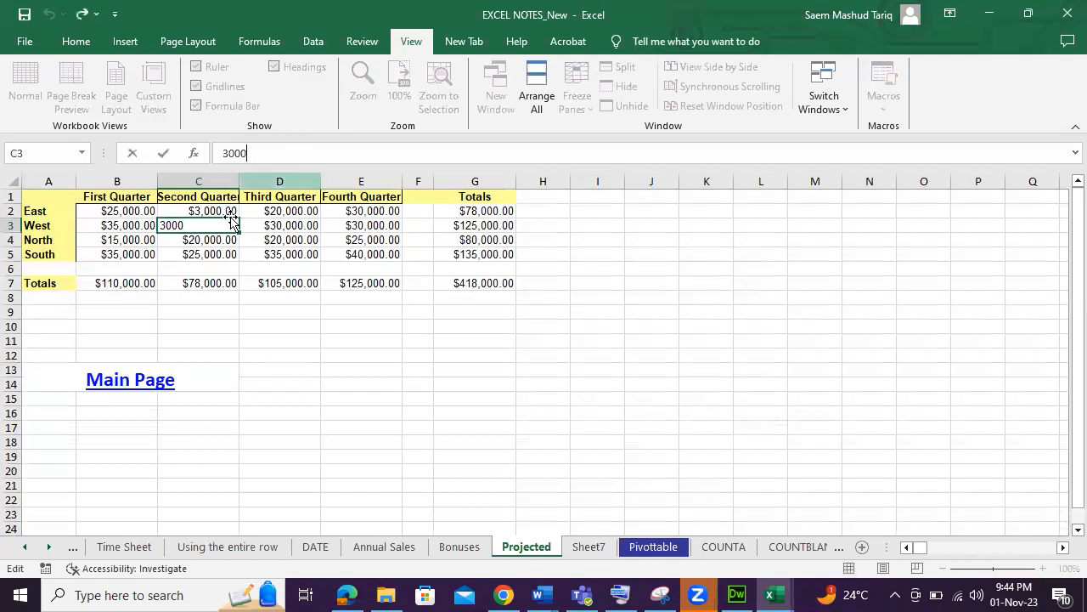
key(Return)
click(265, 153)
key(BackSpace)
key(Return)
click(265, 154)
key(BackSpace)
click(234, 355)
Insert a 2-D clustered column chart from the regions and the First and Second Quarter amounts.
drag(67, 211, 218, 255)
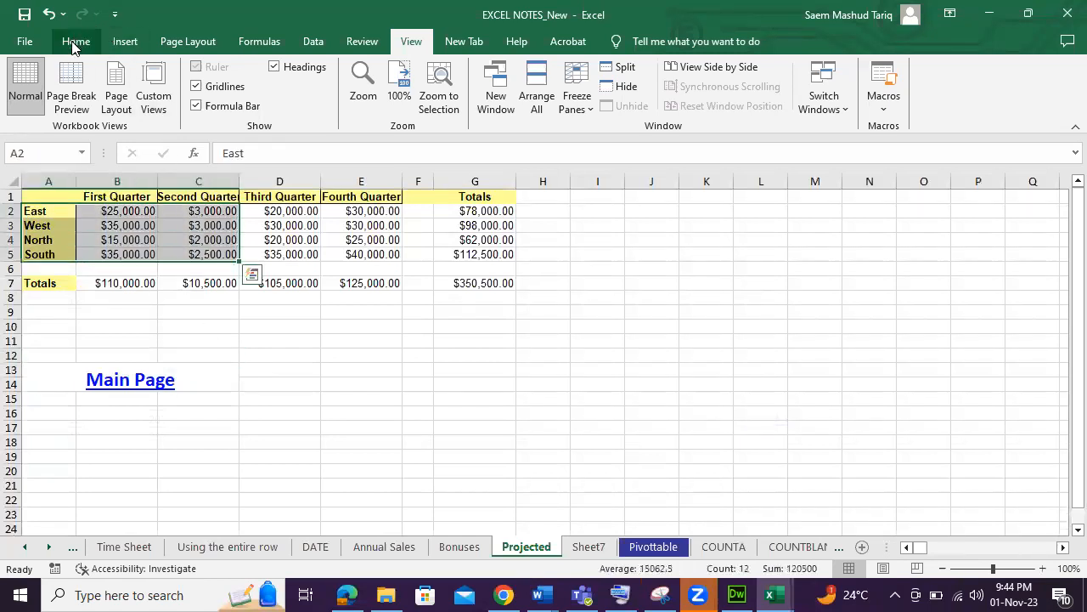
click(73, 44)
click(123, 44)
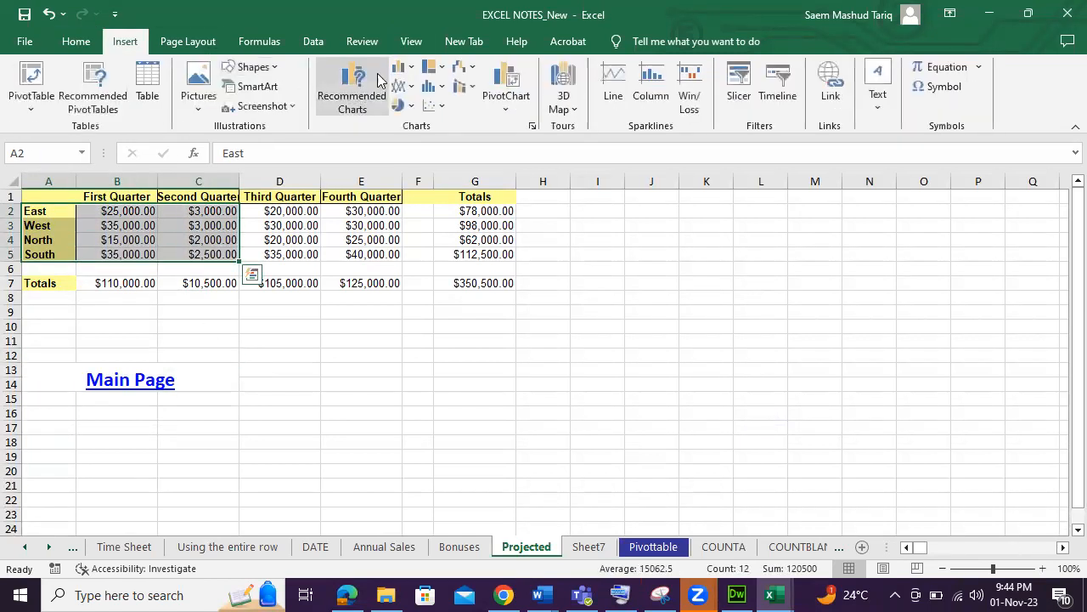
click(411, 68)
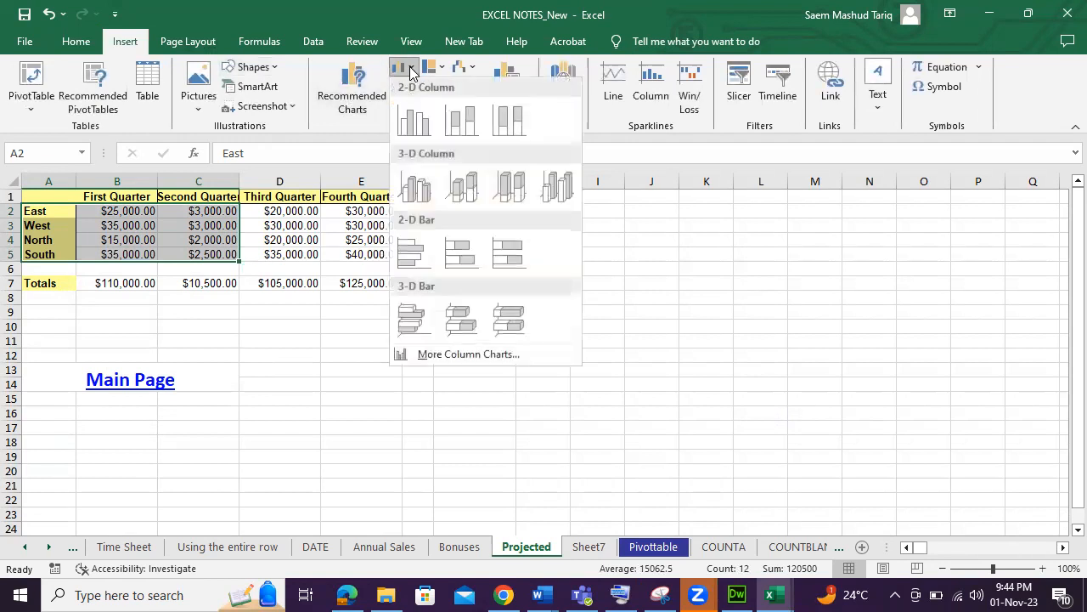
click(417, 119)
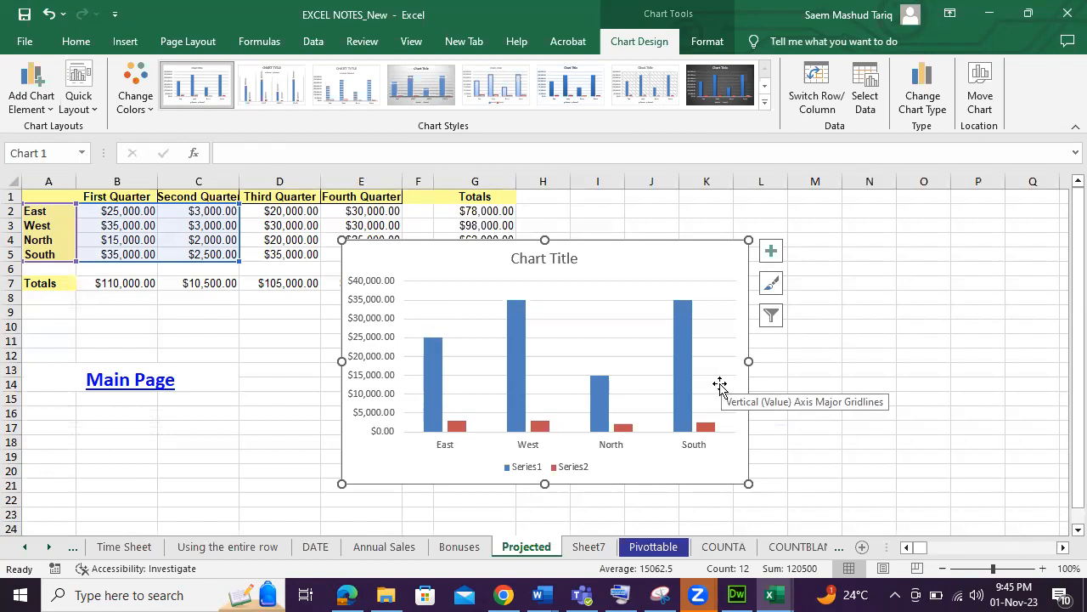
Plot the First Quarter column series on the secondary axis.
click(430, 370)
right_click(431, 370)
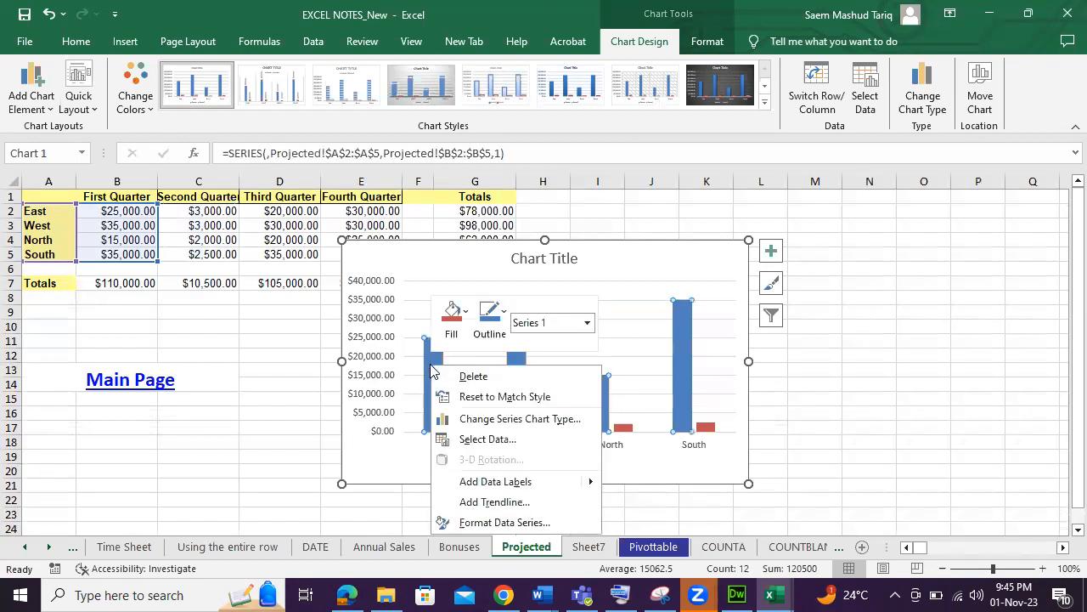
click(505, 523)
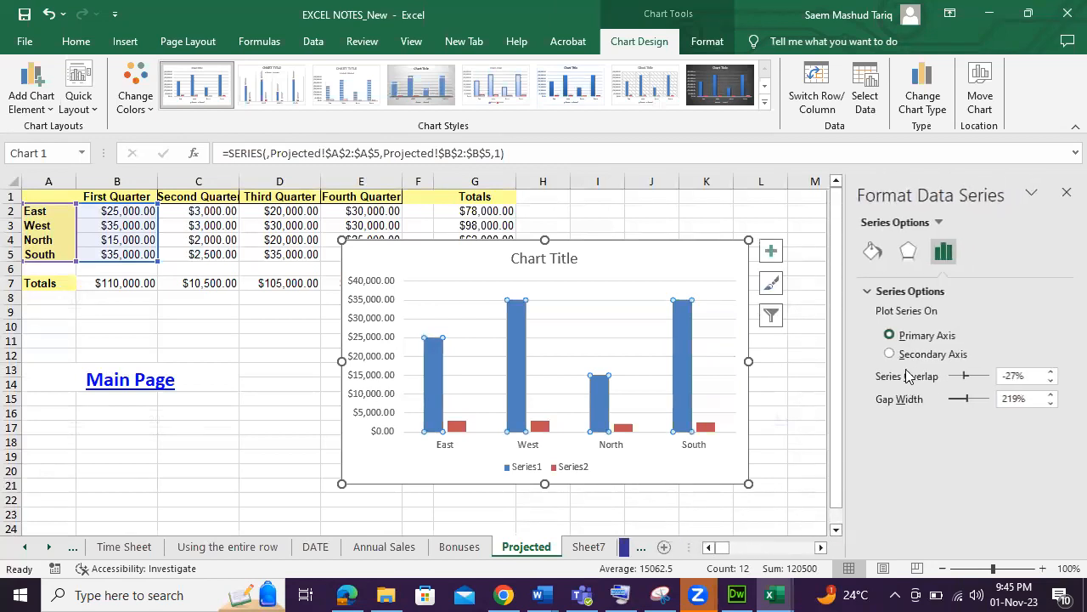
click(907, 362)
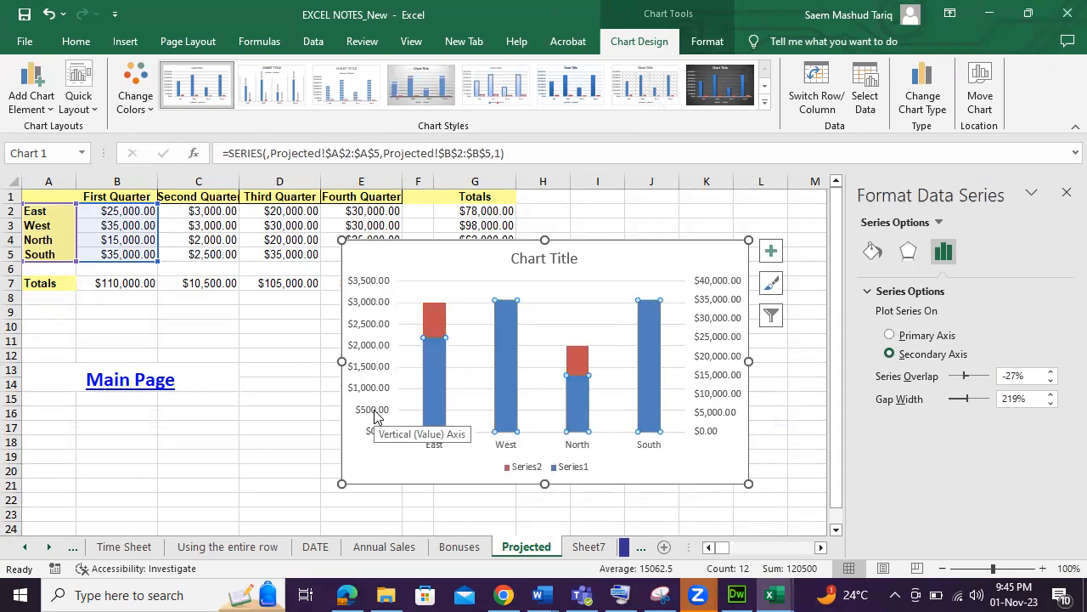
Delete the column chart.
click(722, 474)
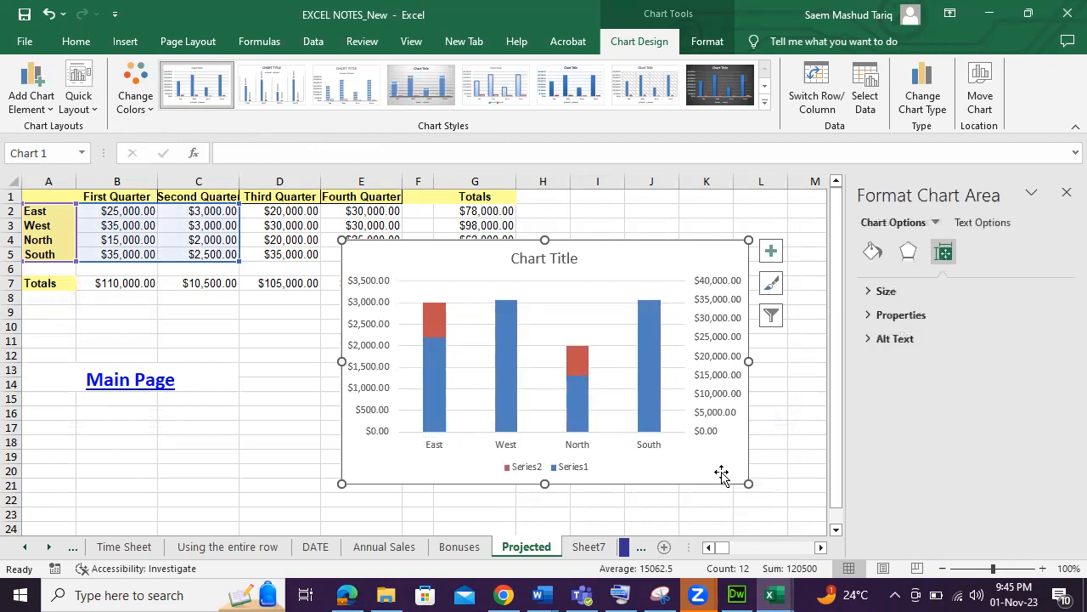
key(Delete)
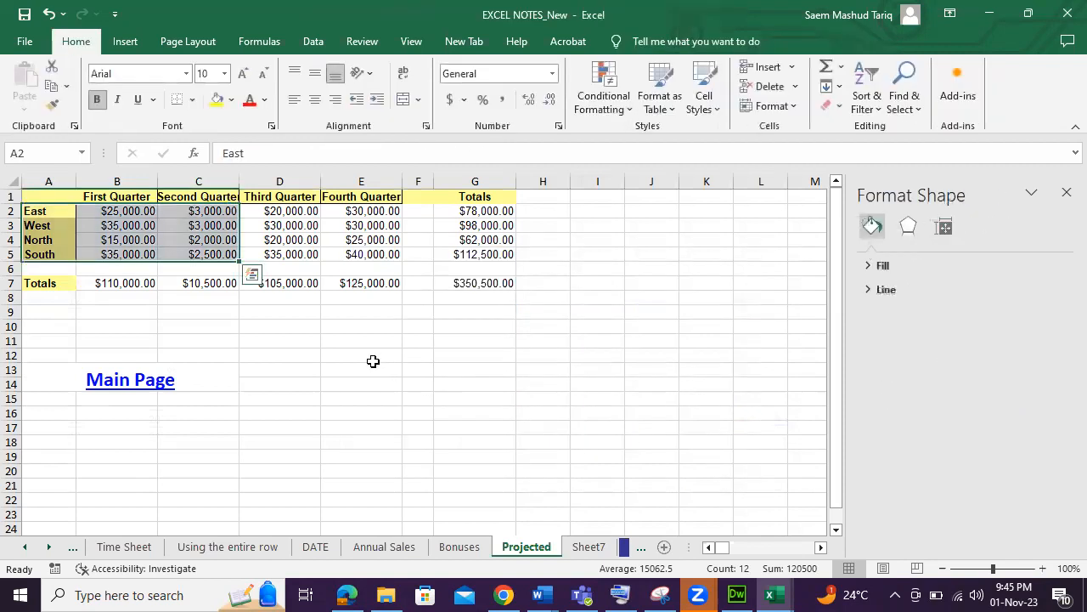
Insert a 2-D line chart from the same selected regional quarter data.
click(125, 41)
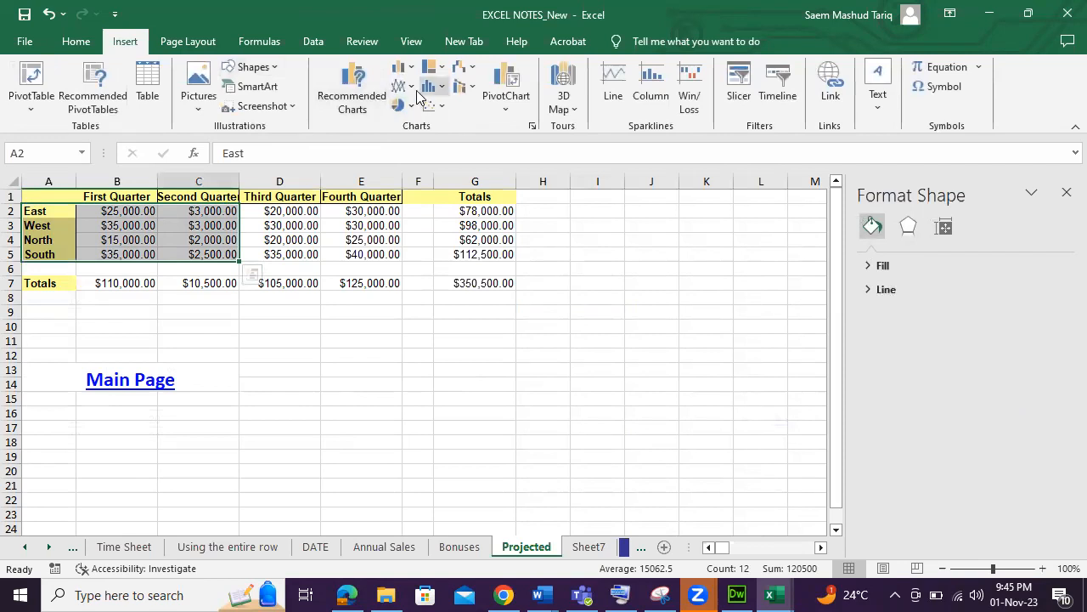
click(415, 87)
click(416, 143)
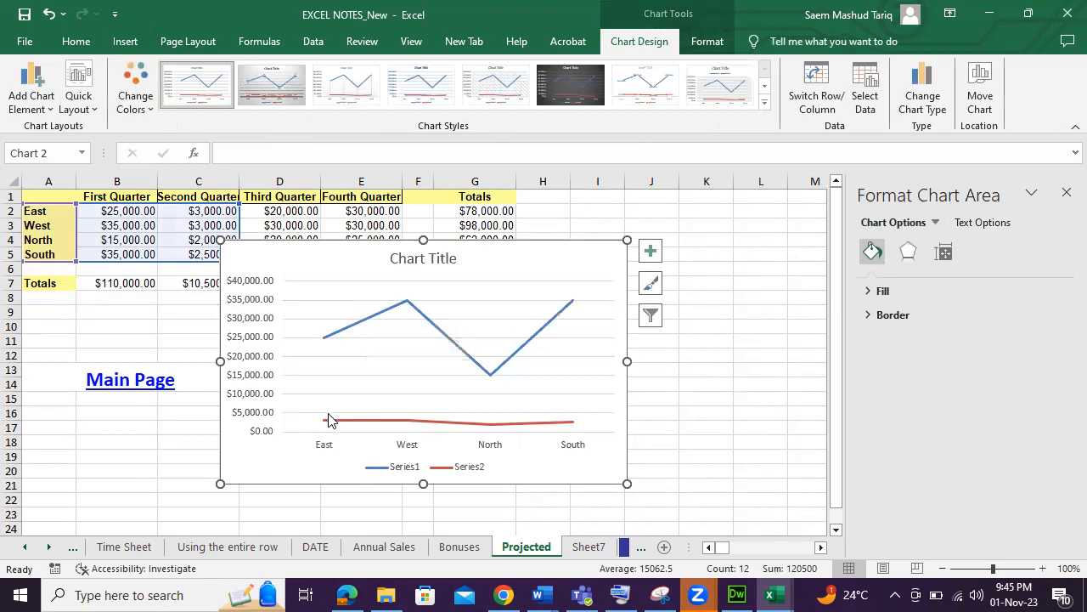
Plot the First Quarter line series on the secondary axis.
click(333, 340)
right_click(337, 338)
key(Escape)
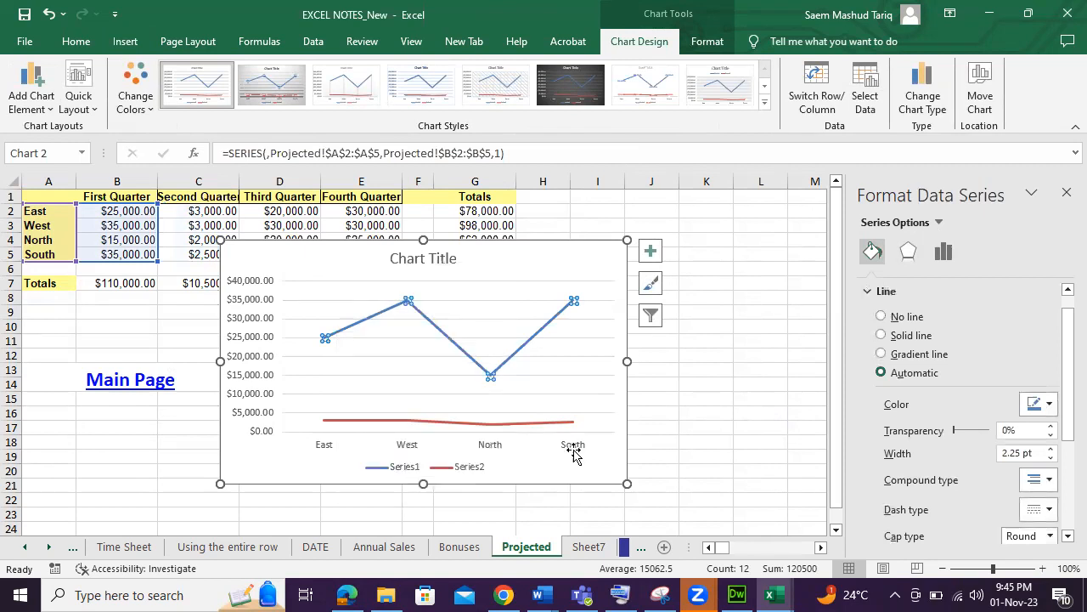
click(943, 251)
click(922, 356)
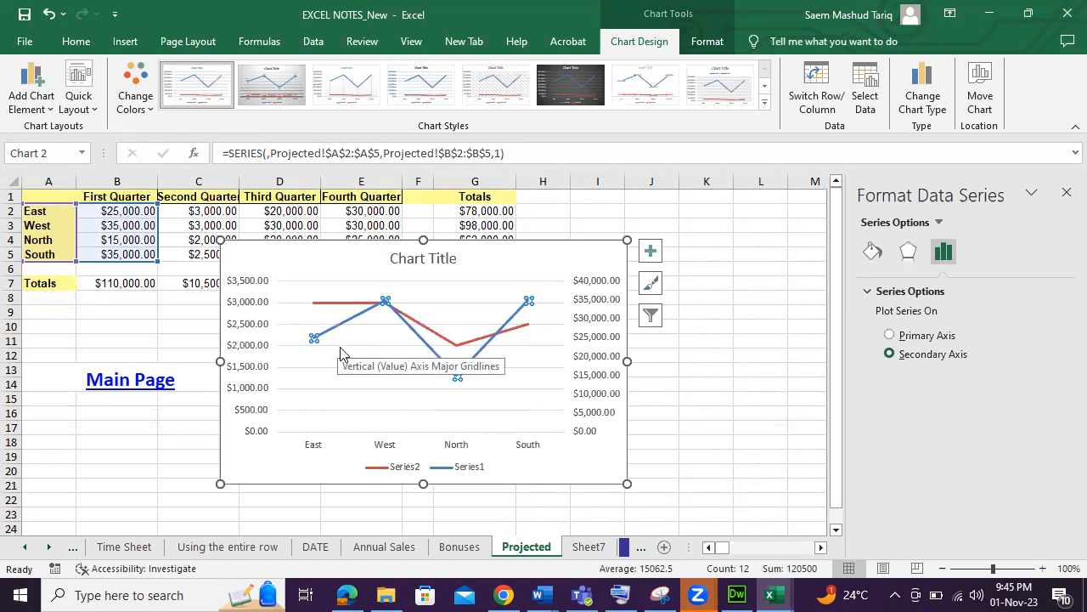
Move the line chart slightly and set the secondary vertical axis minimum bound to 10000.
drag(618, 469, 690, 479)
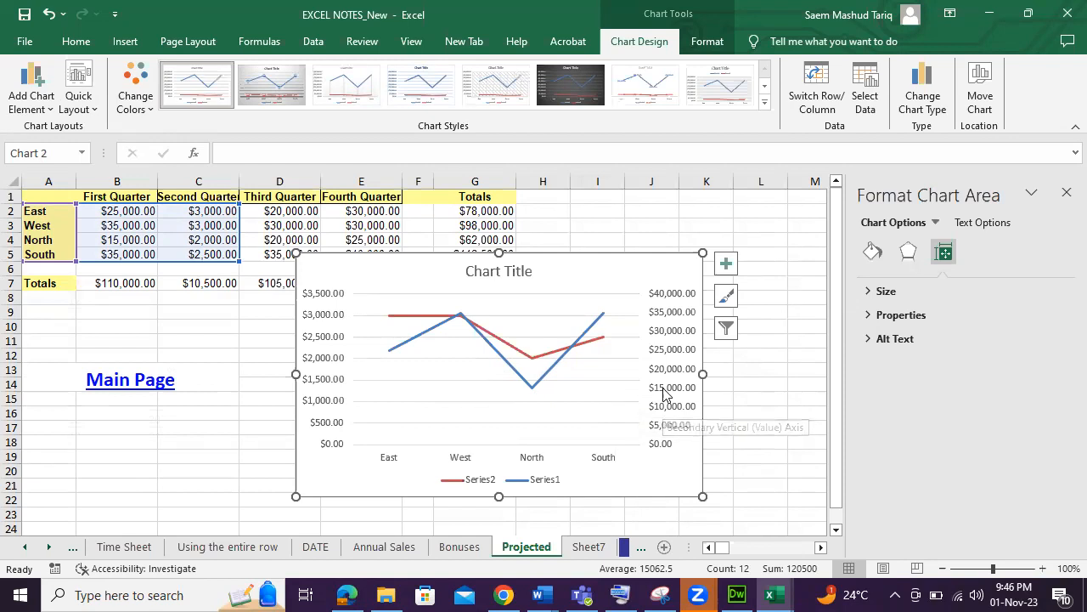
click(729, 367)
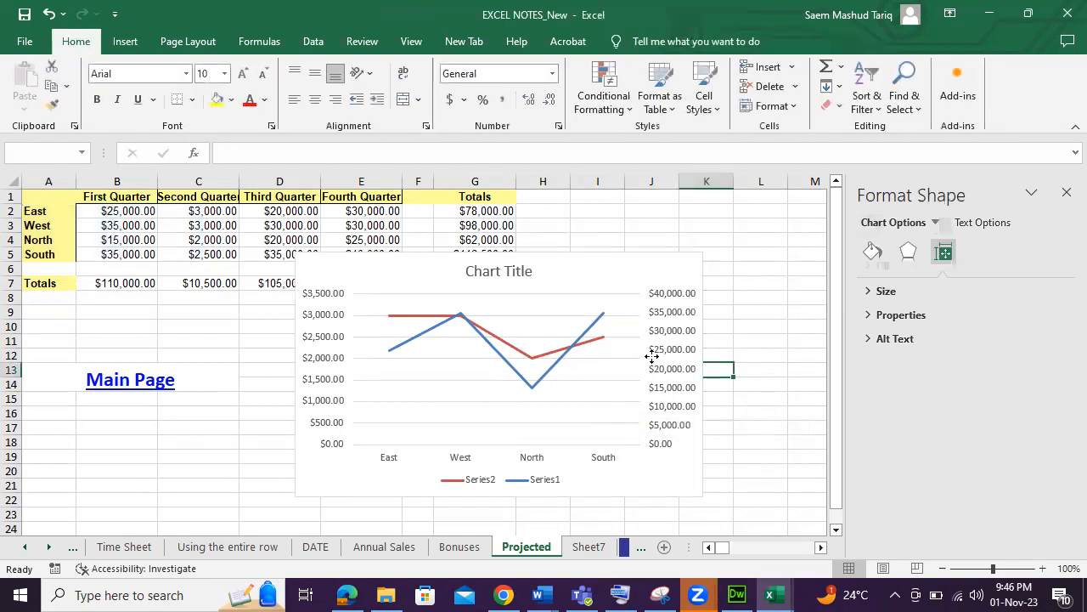
click(669, 350)
click(669, 350)
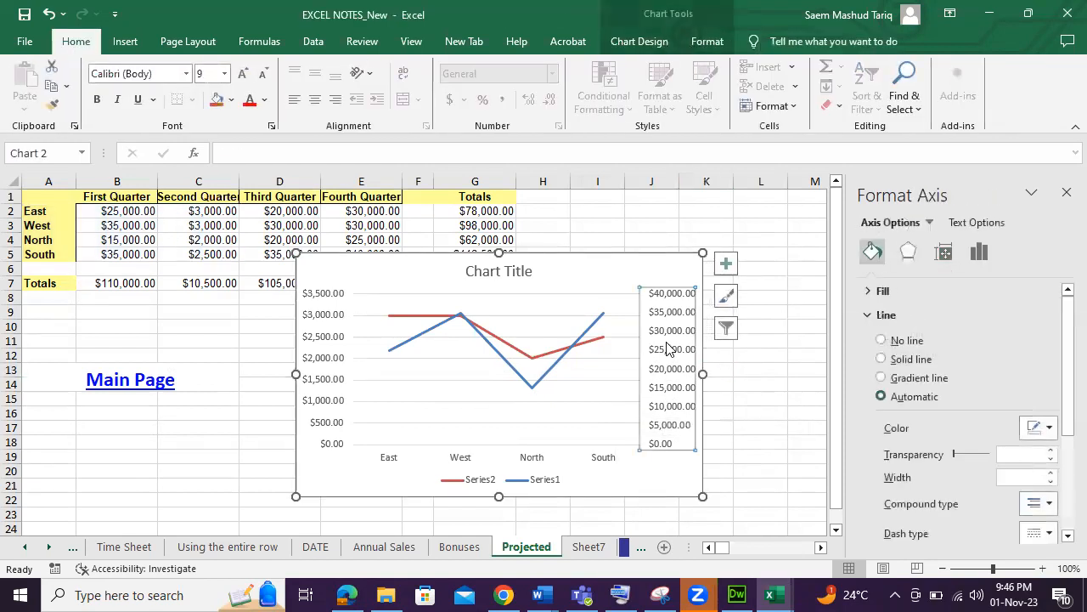
right_click(669, 349)
click(723, 519)
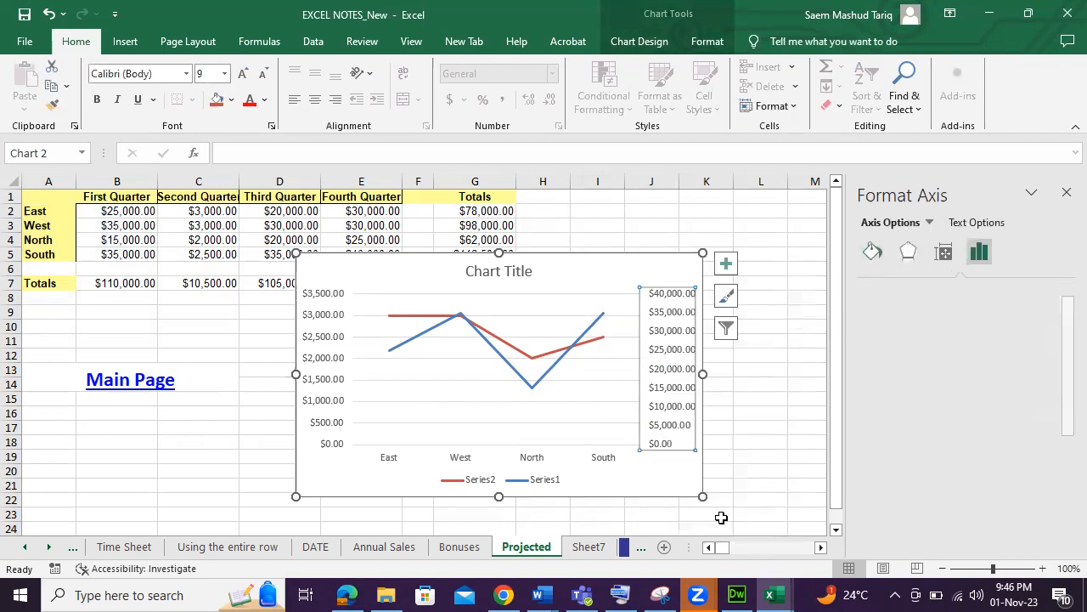
click(995, 351)
click(1003, 334)
drag(1003, 332, 934, 336)
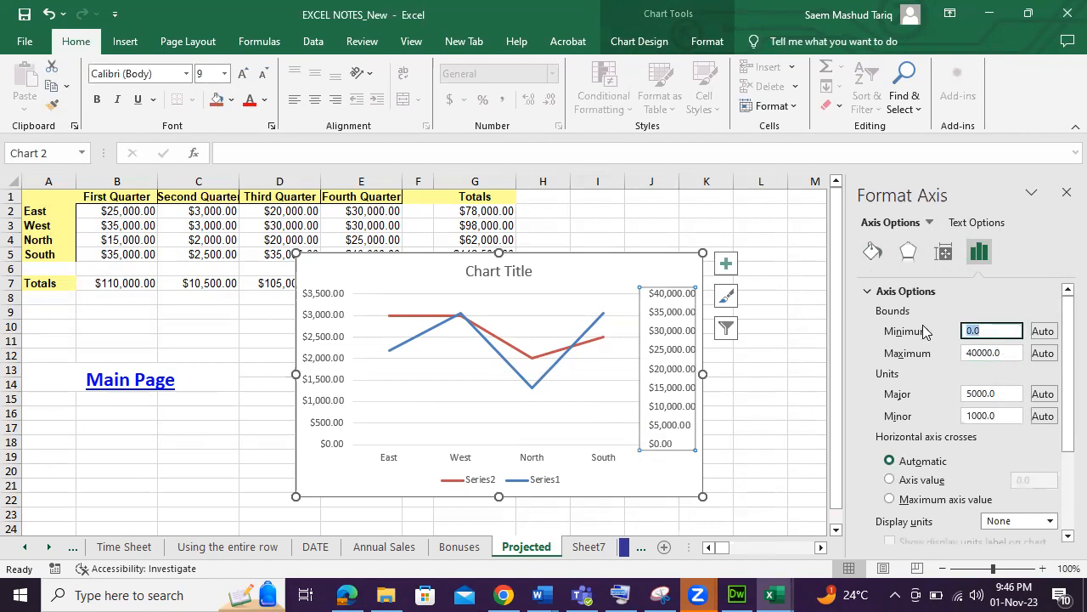
text(10000)
click(642, 467)
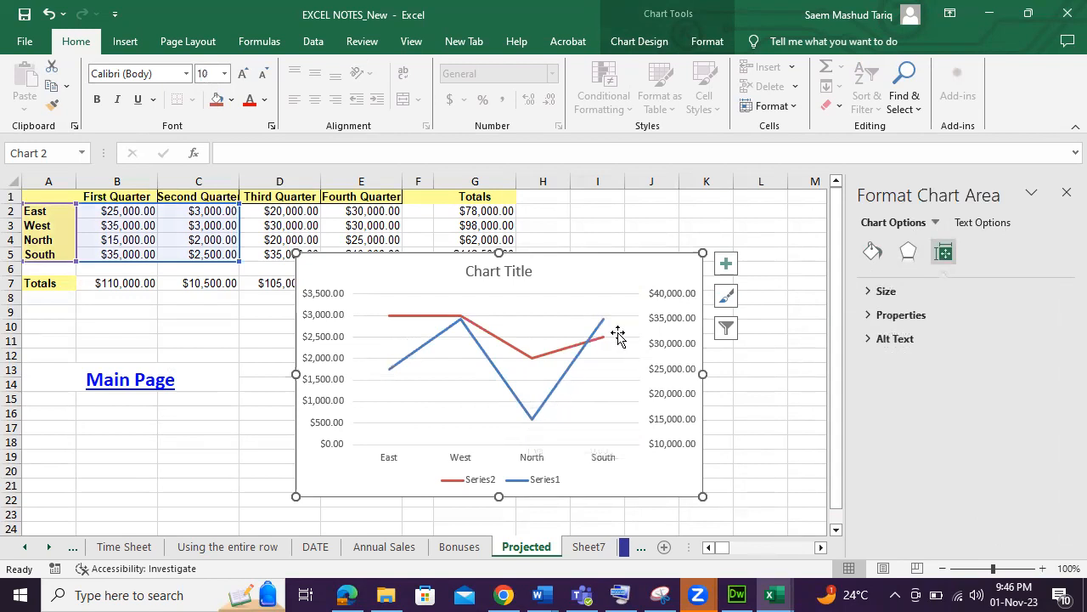
Set the secondary vertical axis minimum bound to 15000.
click(671, 425)
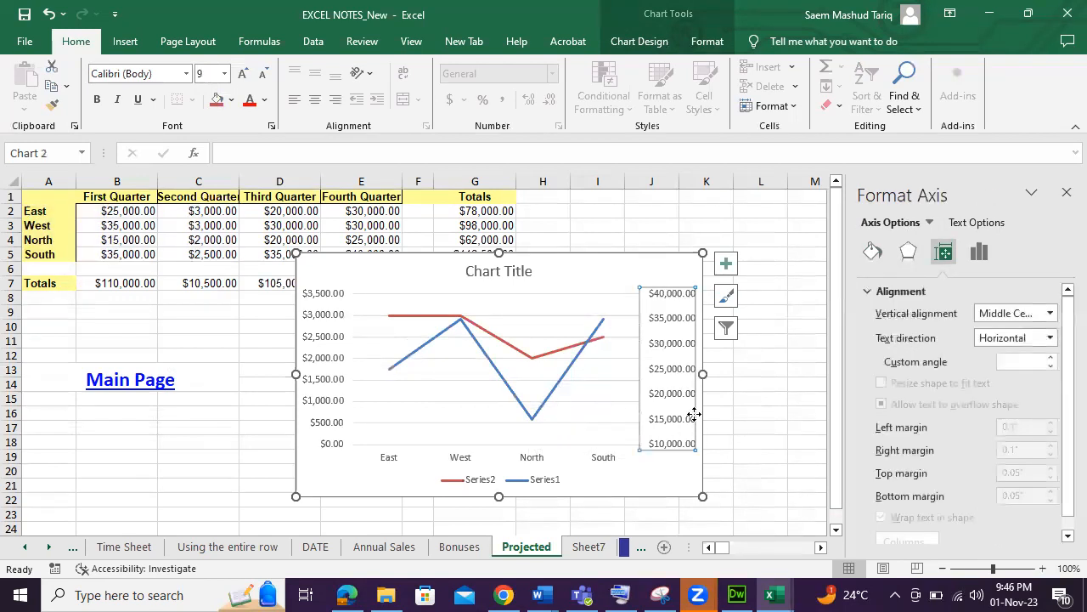
right_click(671, 361)
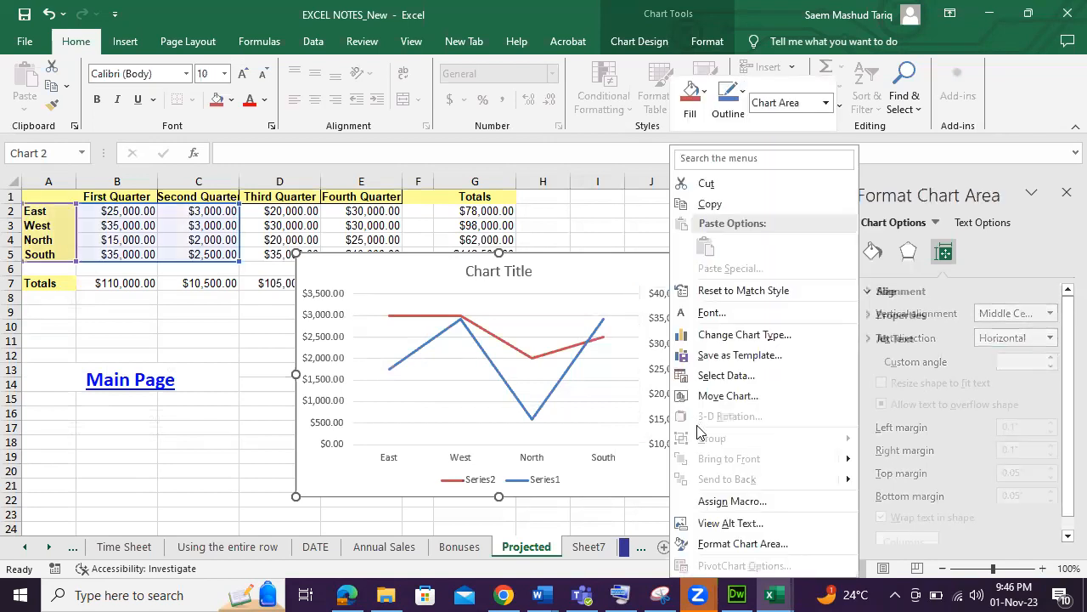
click(729, 544)
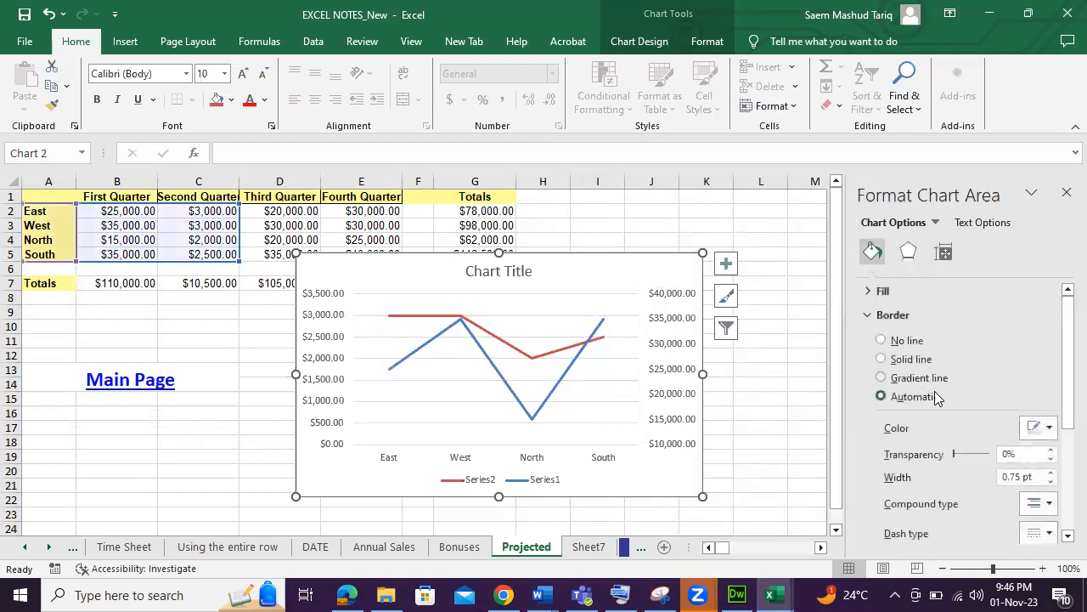
click(684, 326)
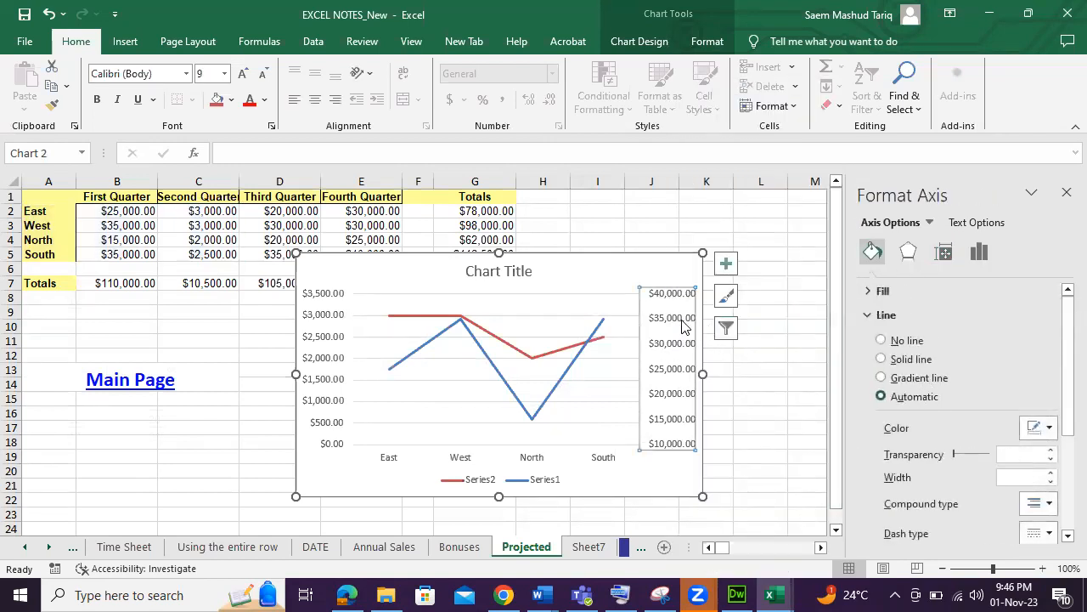
right_click(684, 325)
click(729, 496)
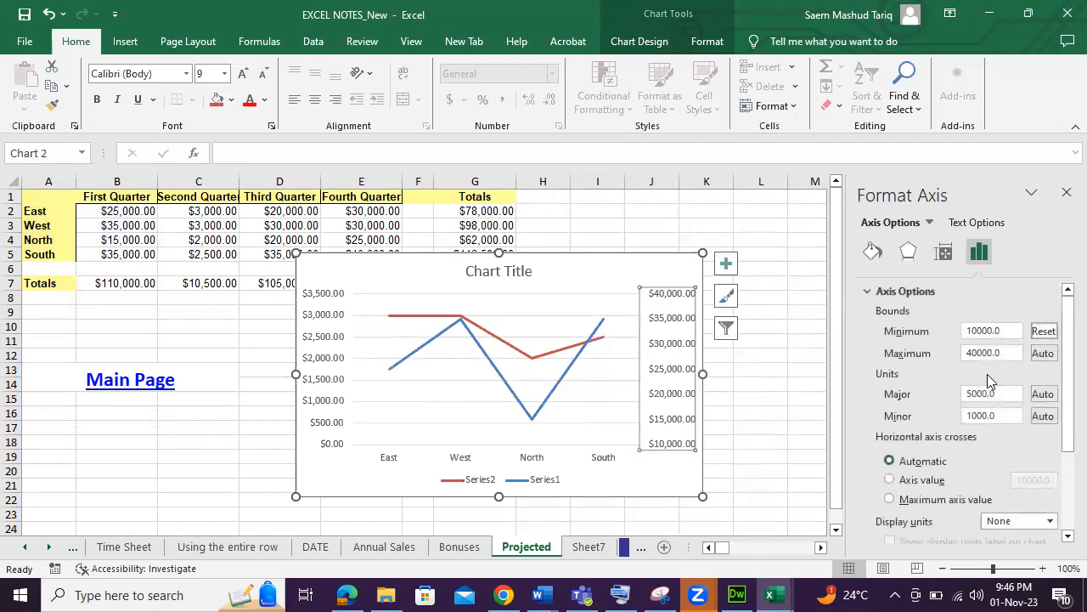
click(986, 331)
text(15000)
key(Return)
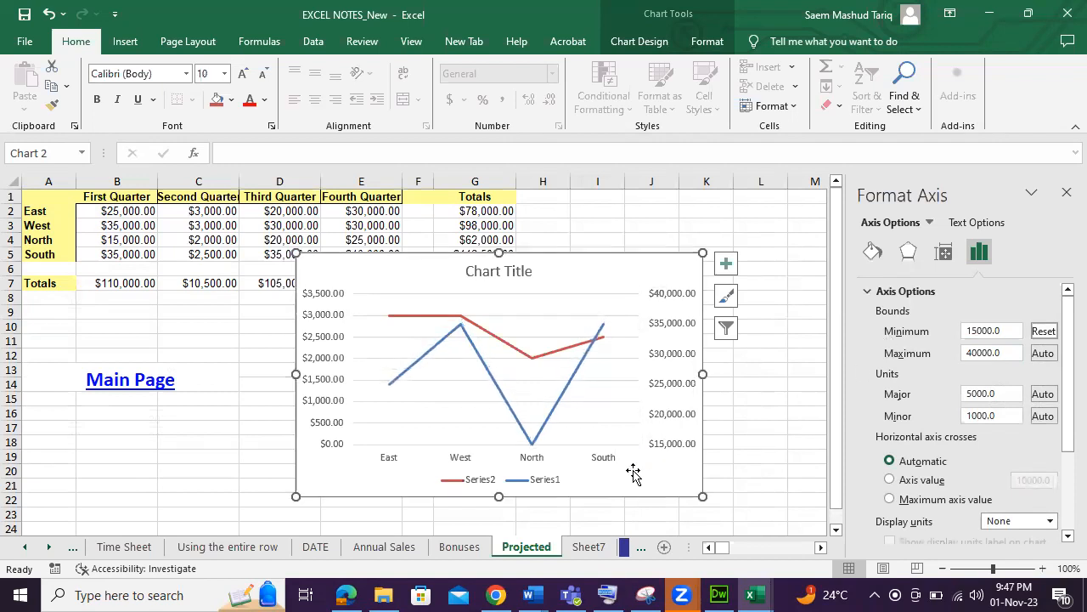
Rename Series1 of the line chart to the First Quarter header cell B1 through Select Data.
click(631, 473)
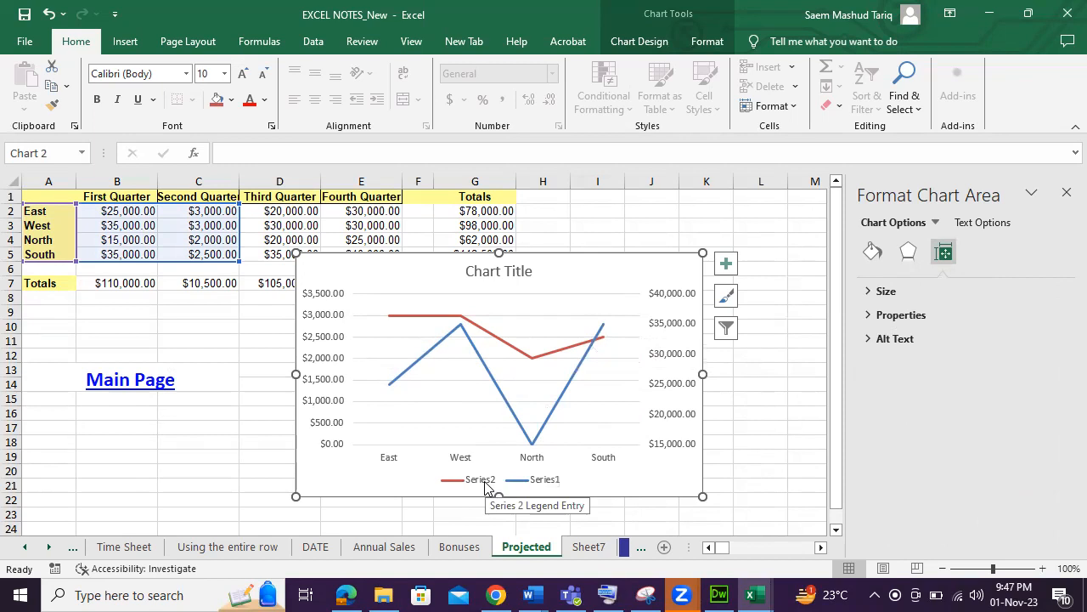
click(548, 486)
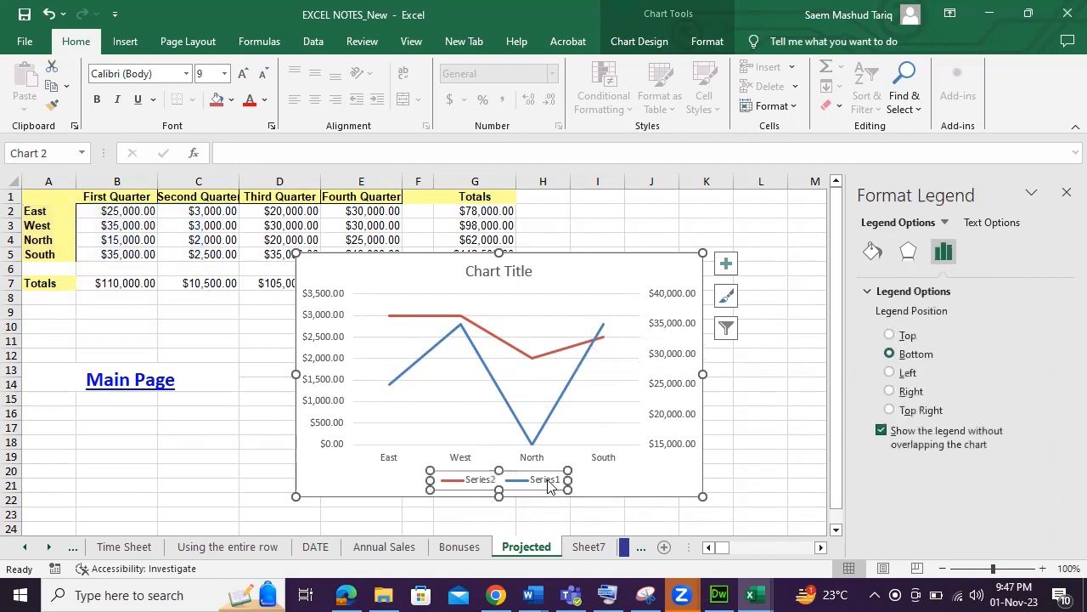
click(481, 484)
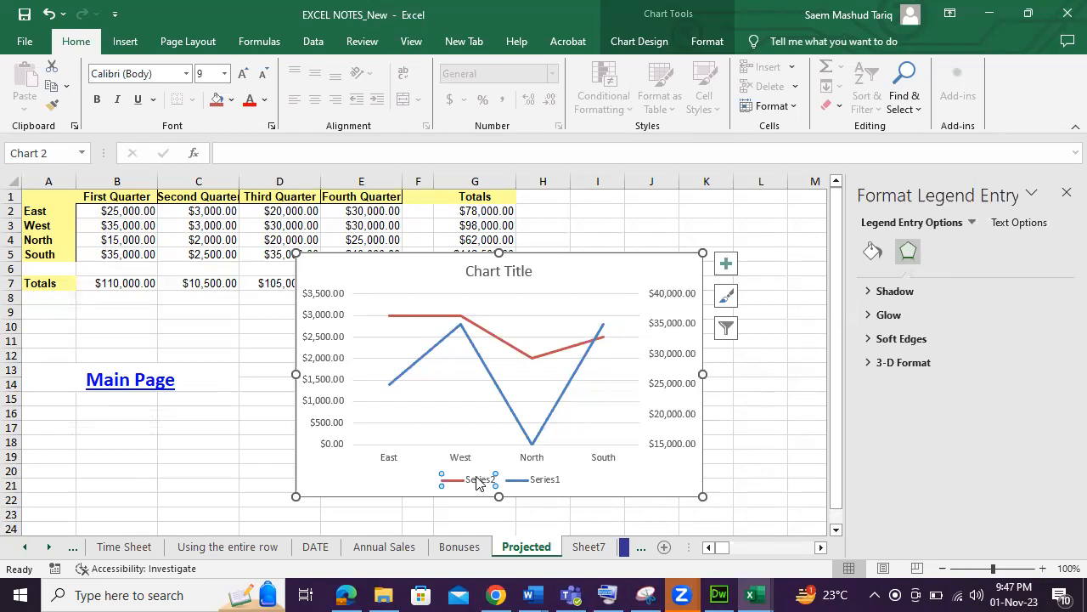
right_click(479, 483)
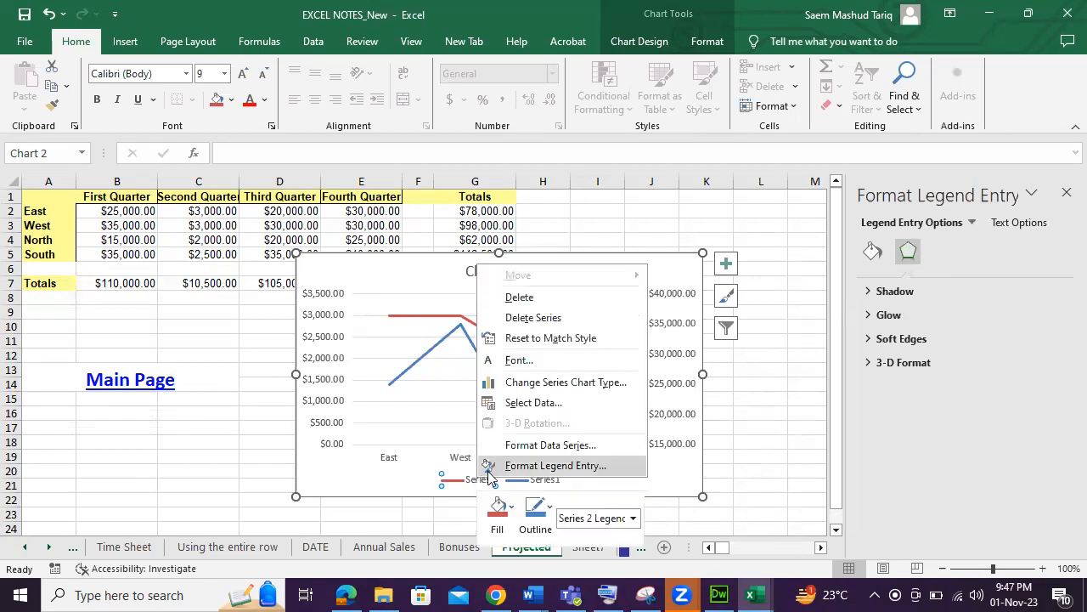
click(569, 408)
click(417, 324)
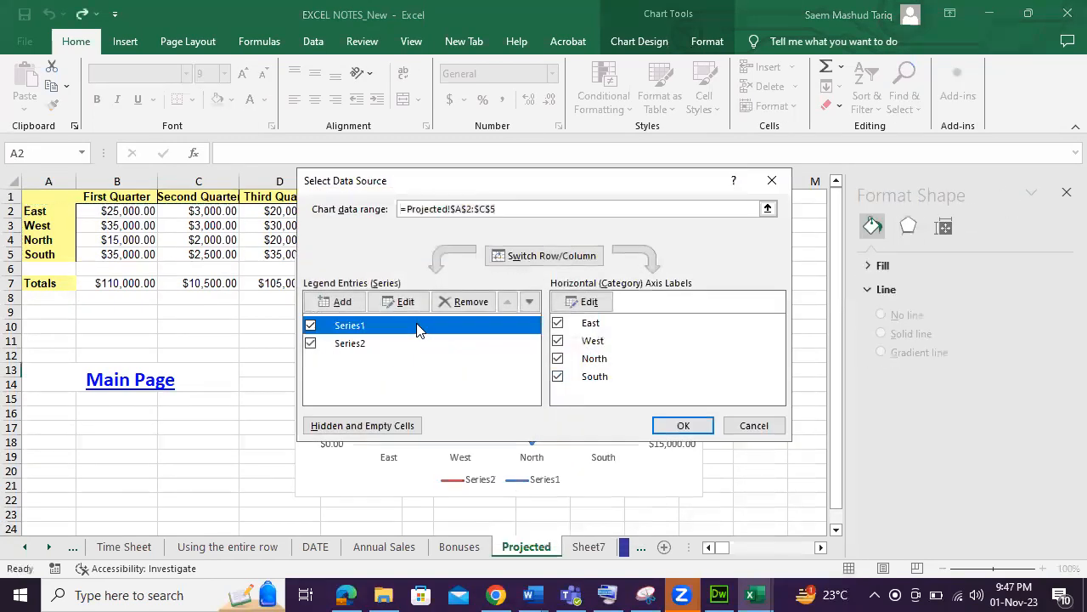
click(405, 303)
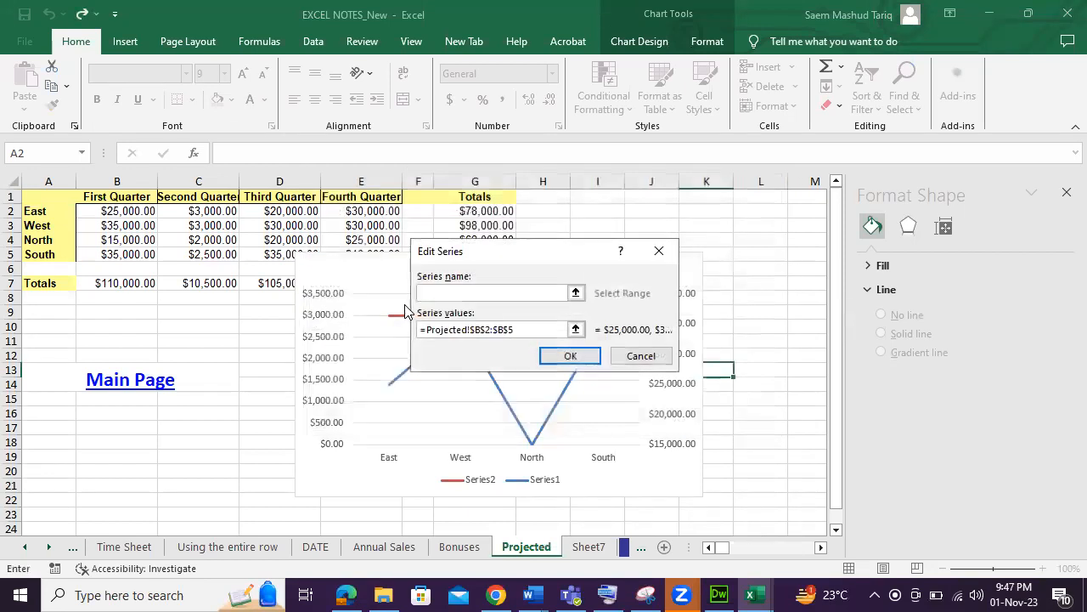
click(117, 195)
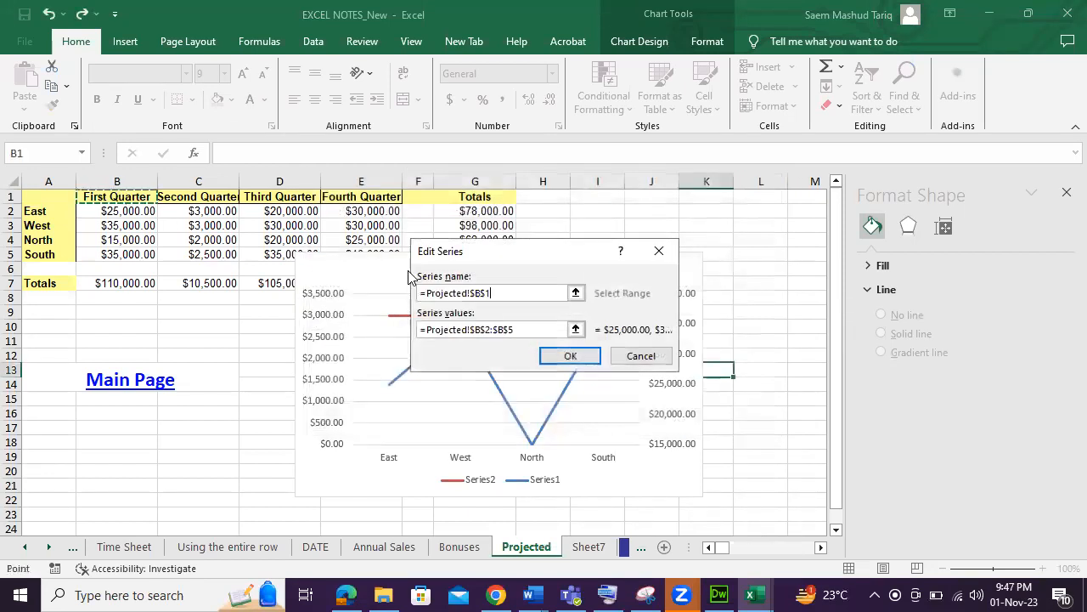
click(566, 358)
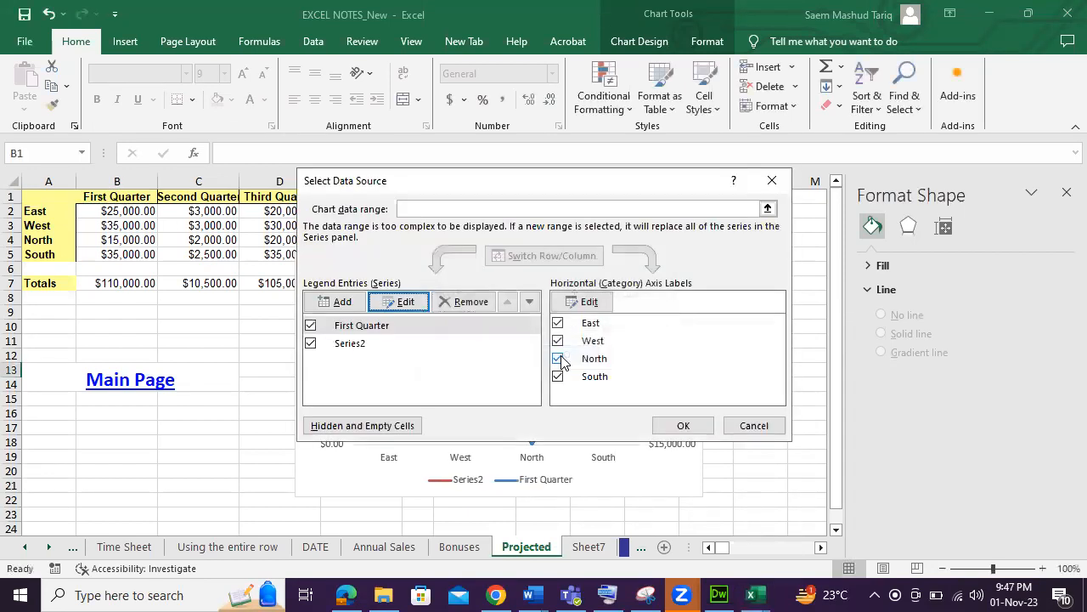
Rename Series2 to the Second Quarter header cell C1 and close the Select Data dialog.
click(372, 345)
click(401, 302)
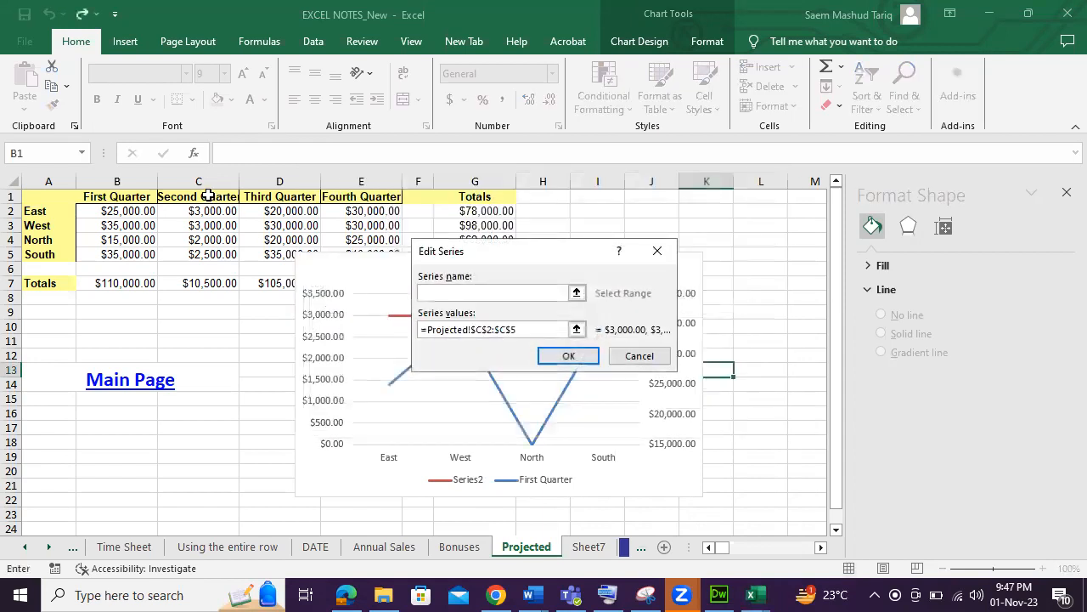
click(207, 195)
click(566, 357)
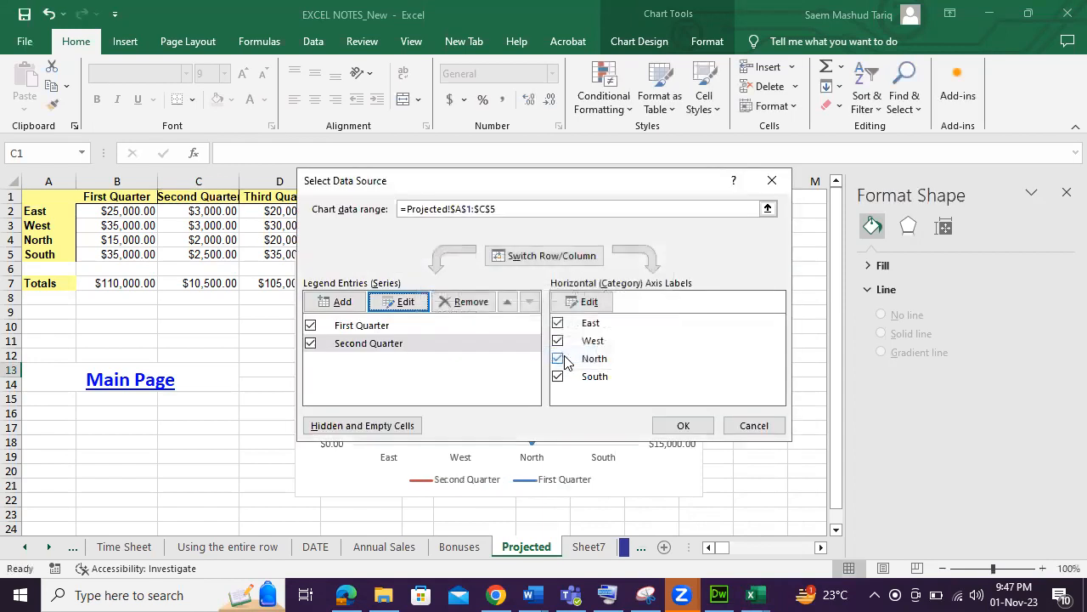
click(678, 427)
Move the line chart slightly to the right.
click(468, 480)
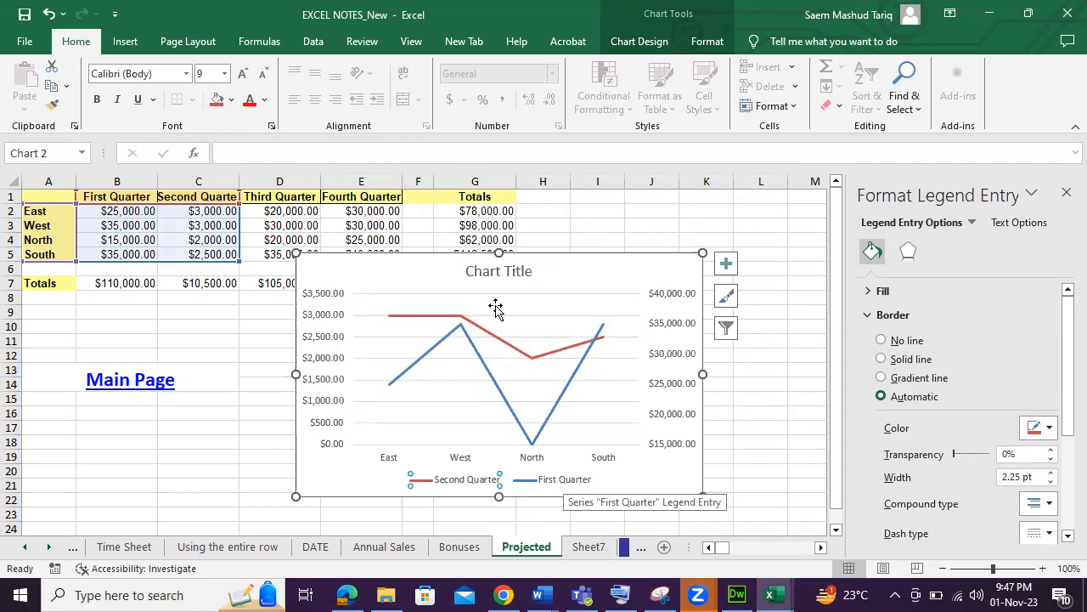
click(496, 271)
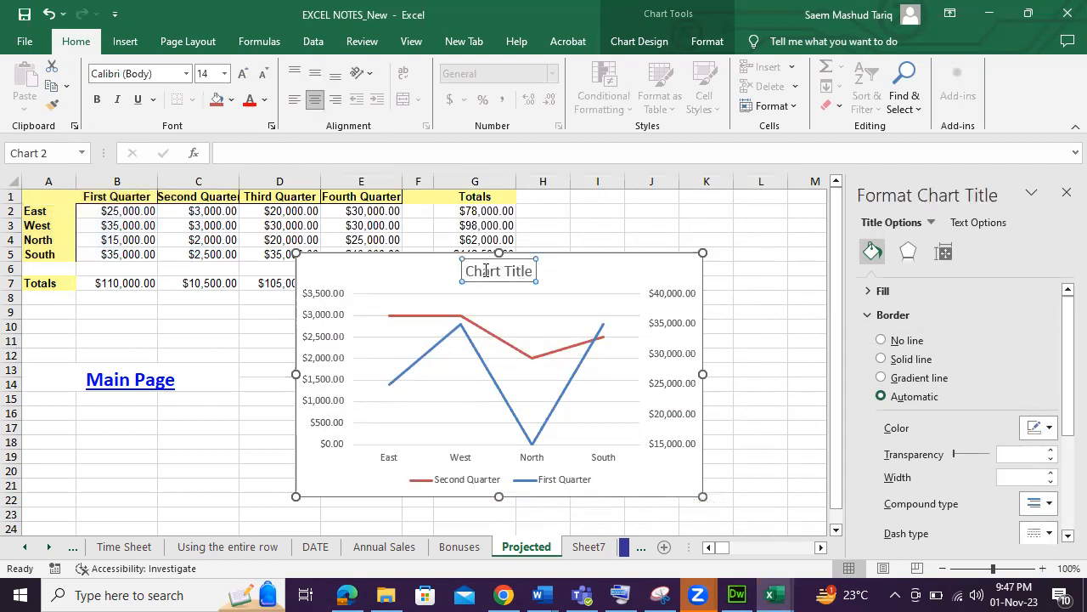
click(680, 486)
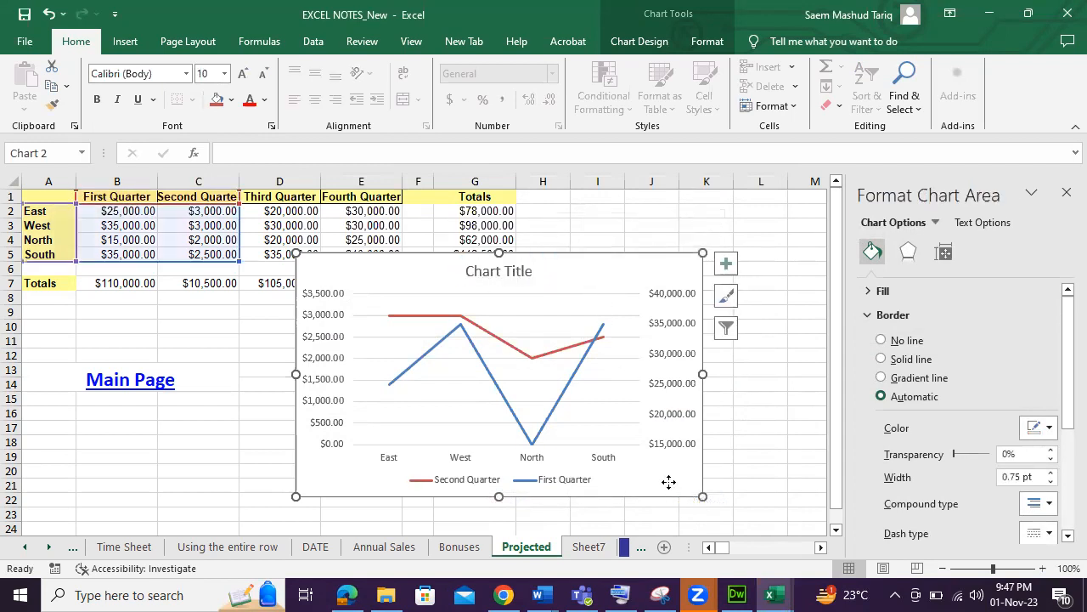
drag(680, 486, 733, 483)
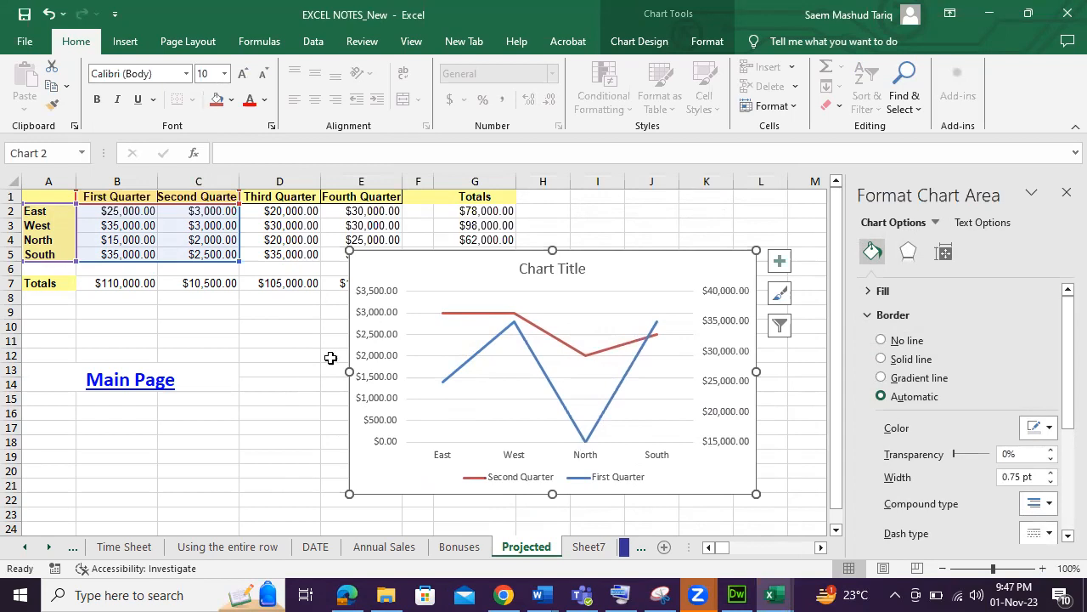
click(696, 45)
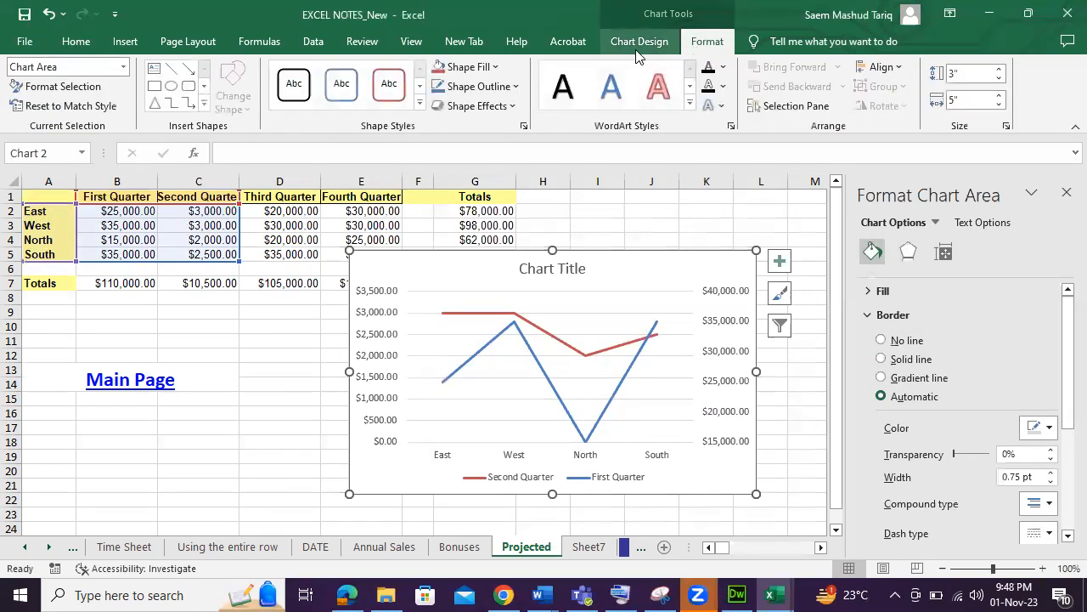
click(411, 41)
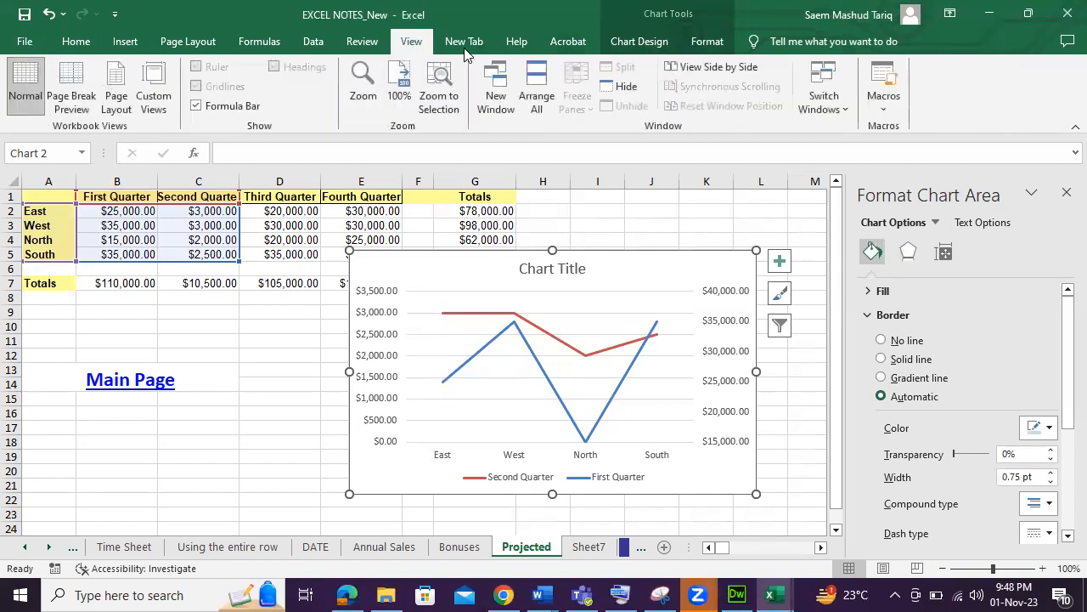
click(724, 42)
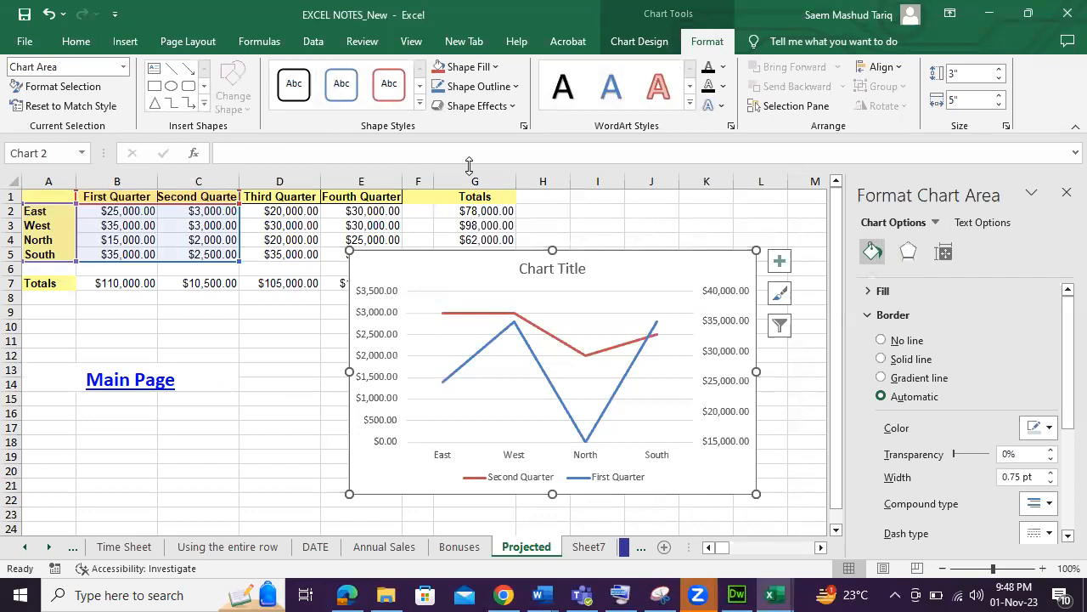
click(635, 43)
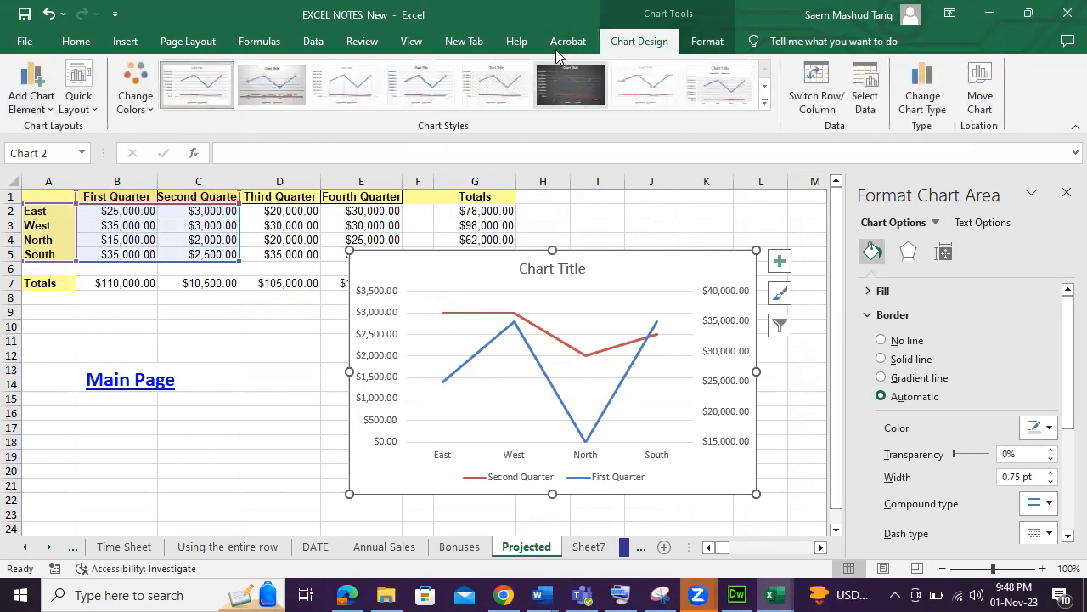
Add a primary horizontal axis title reading AREA.
click(46, 100)
mouse_move(65, 149)
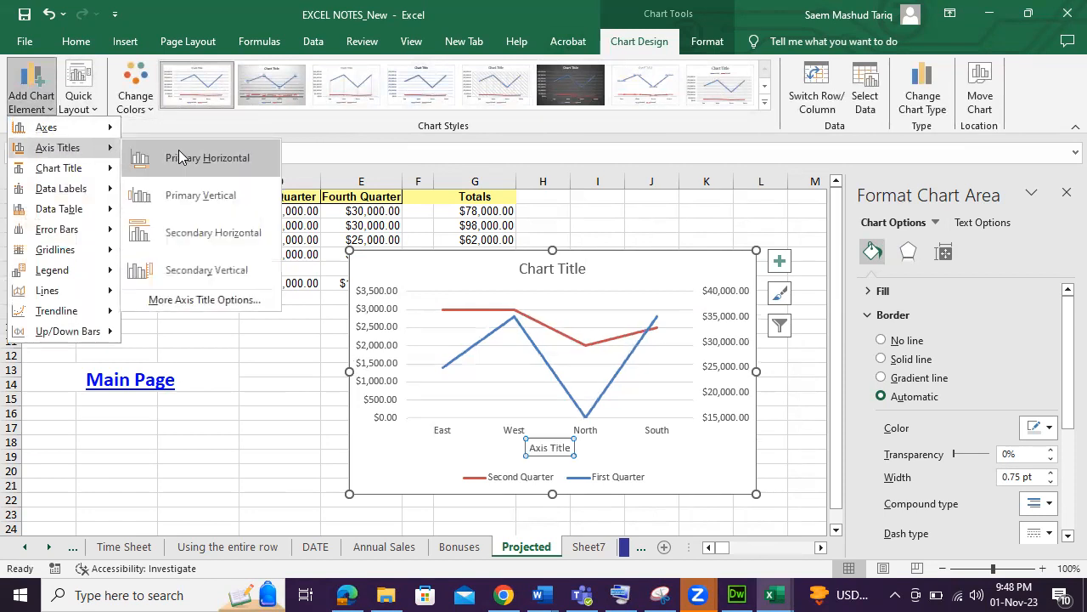
click(181, 158)
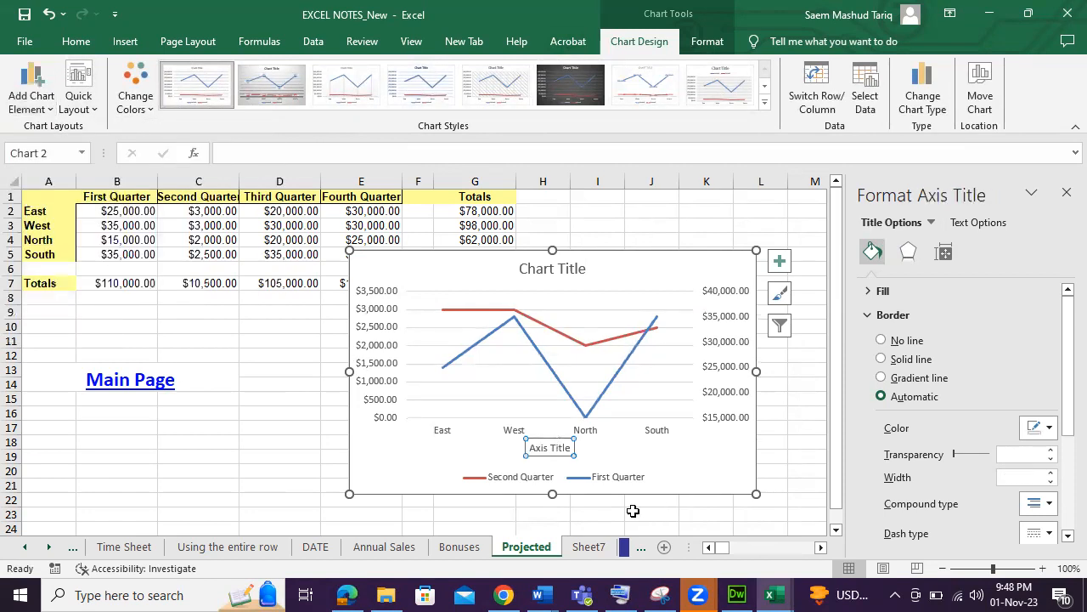
drag(566, 448, 570, 454)
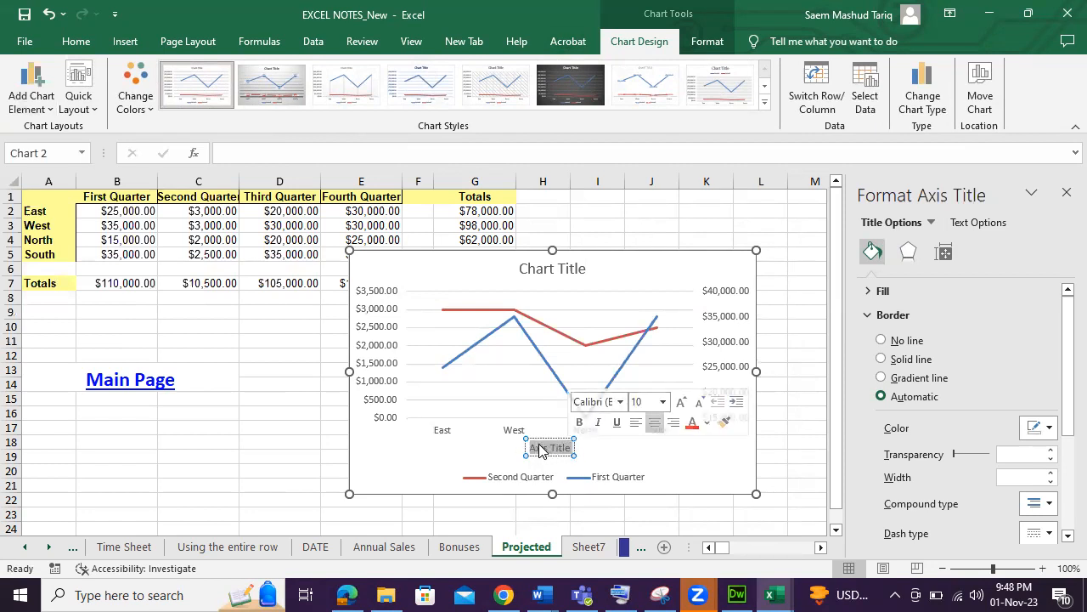
text(AREA)
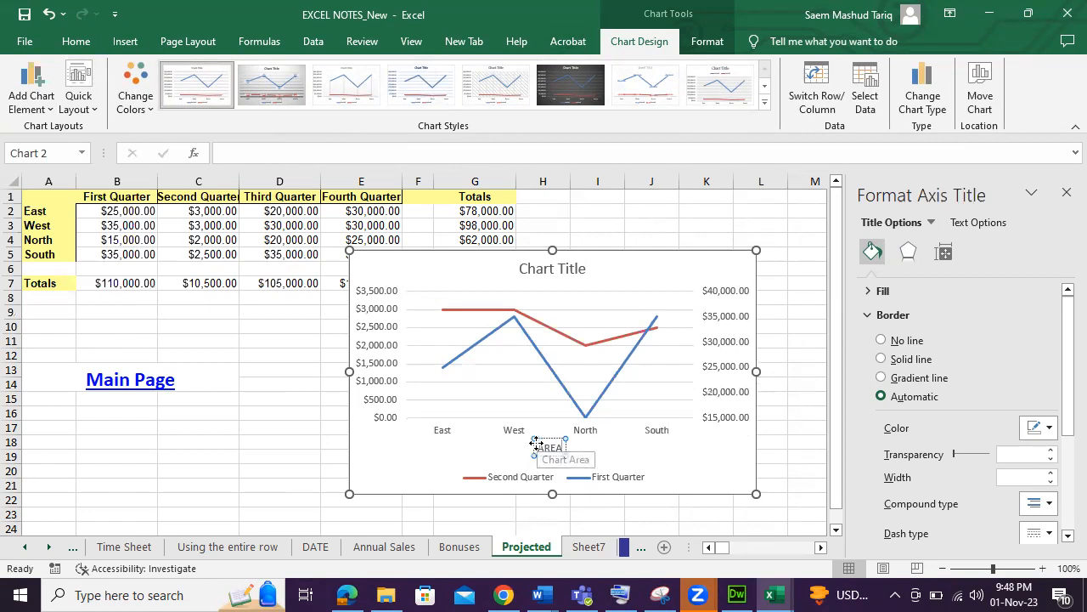
click(461, 446)
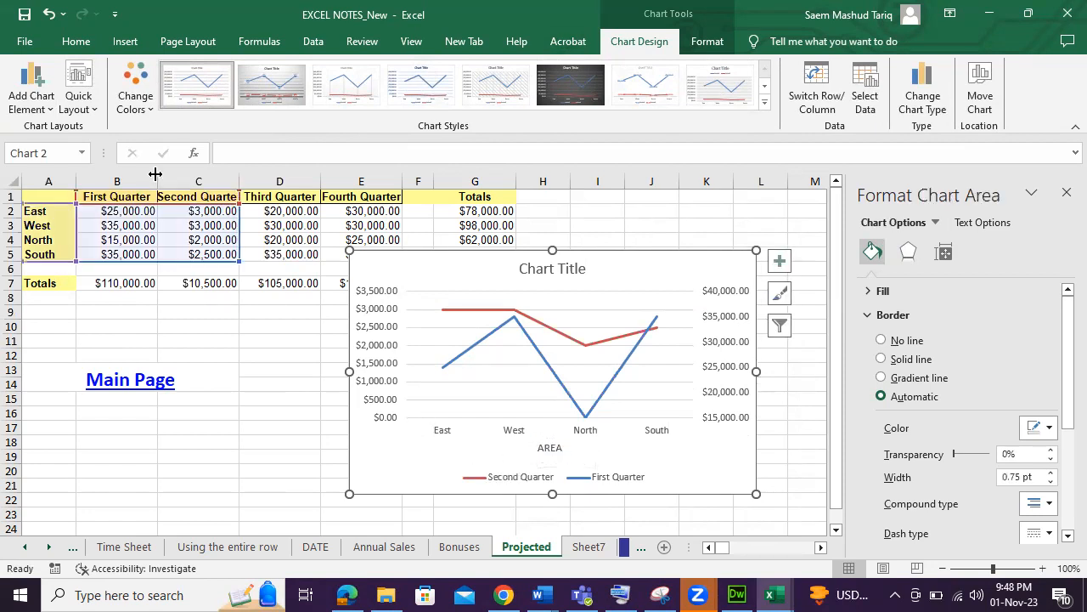
Add a primary vertical axis title reading FIRST Q.
click(31, 100)
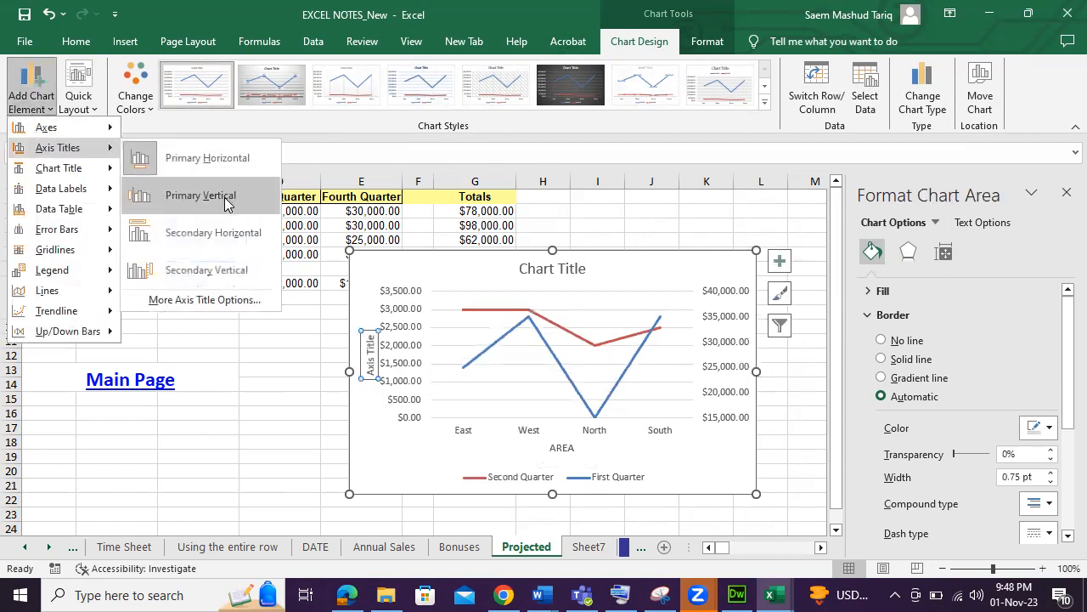
click(268, 249)
drag(371, 335, 370, 378)
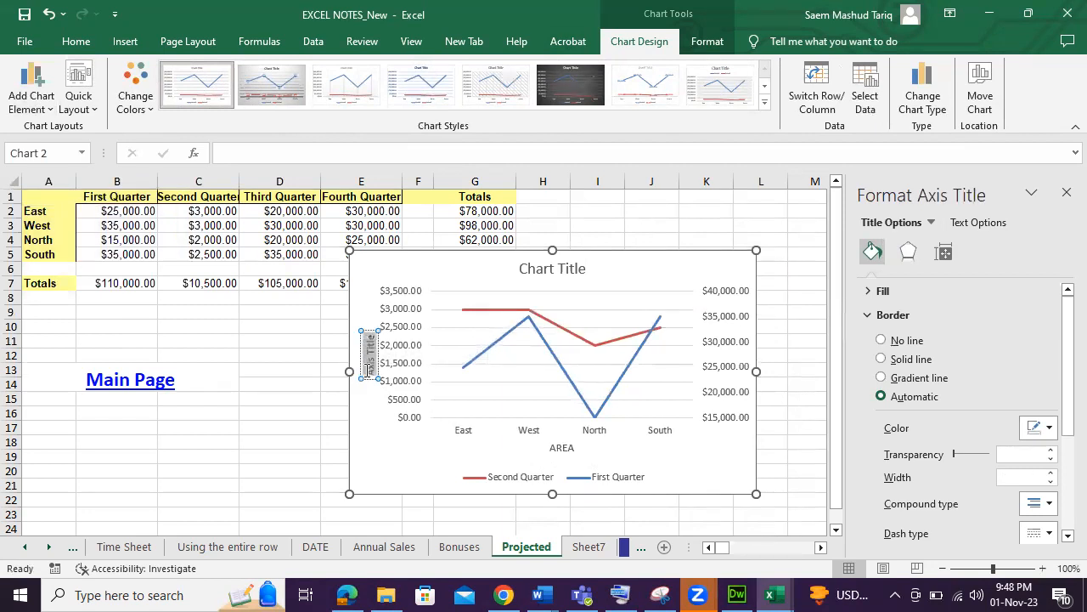
key(Delete)
text(FIRST Q)
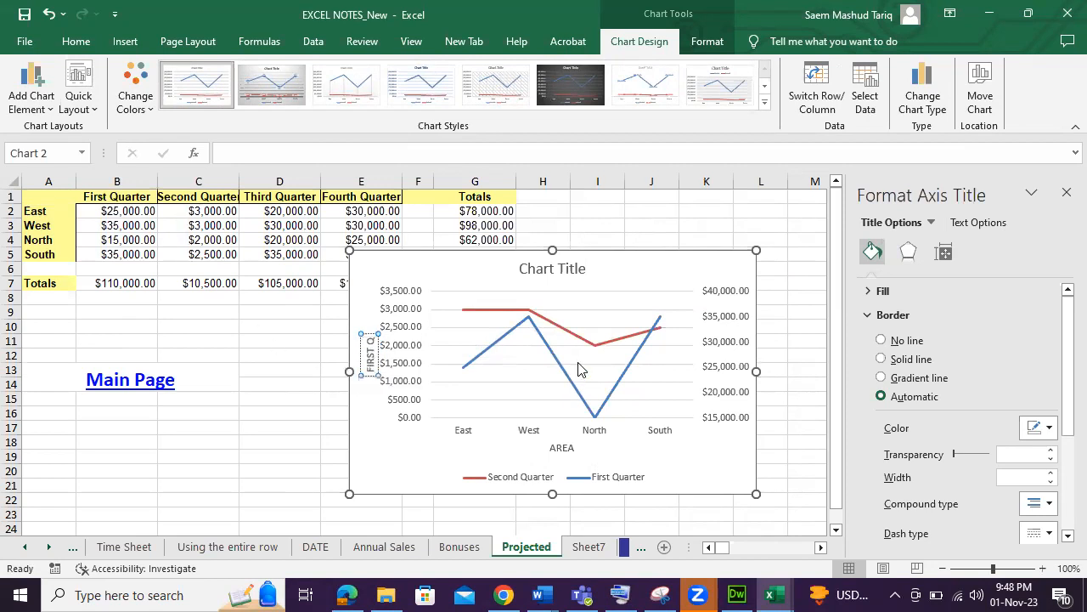
Add a secondary horizontal axis title to the chart.
click(32, 95)
mouse_move(57, 147)
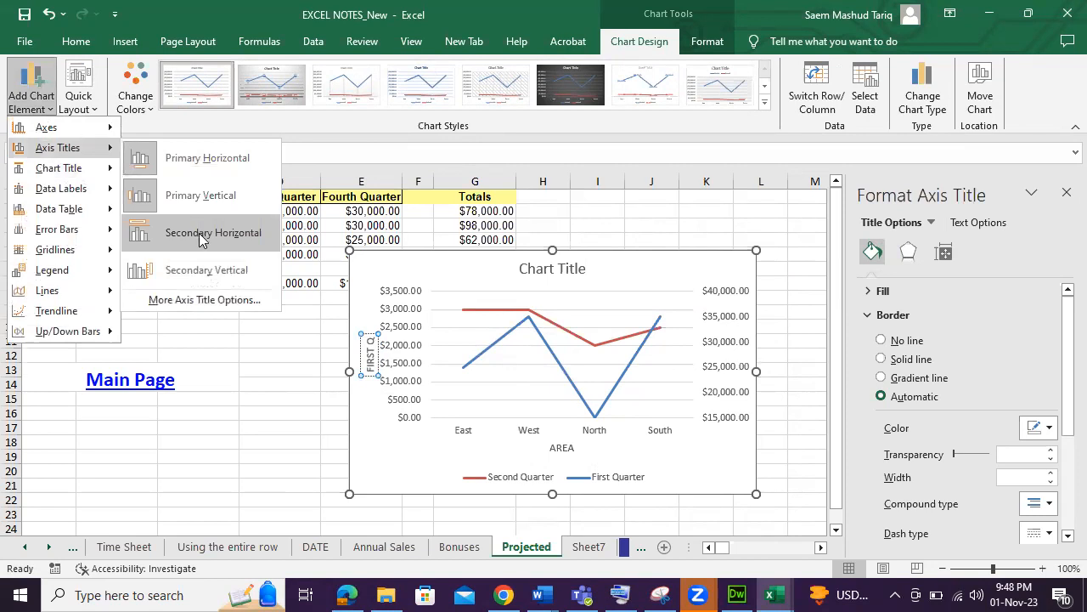
click(199, 234)
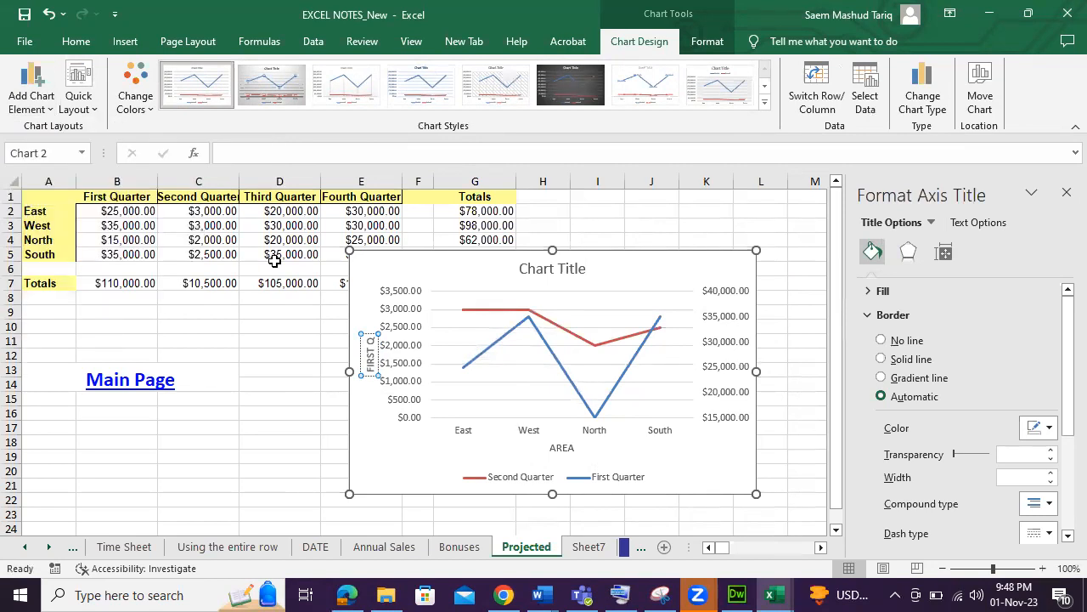
click(651, 450)
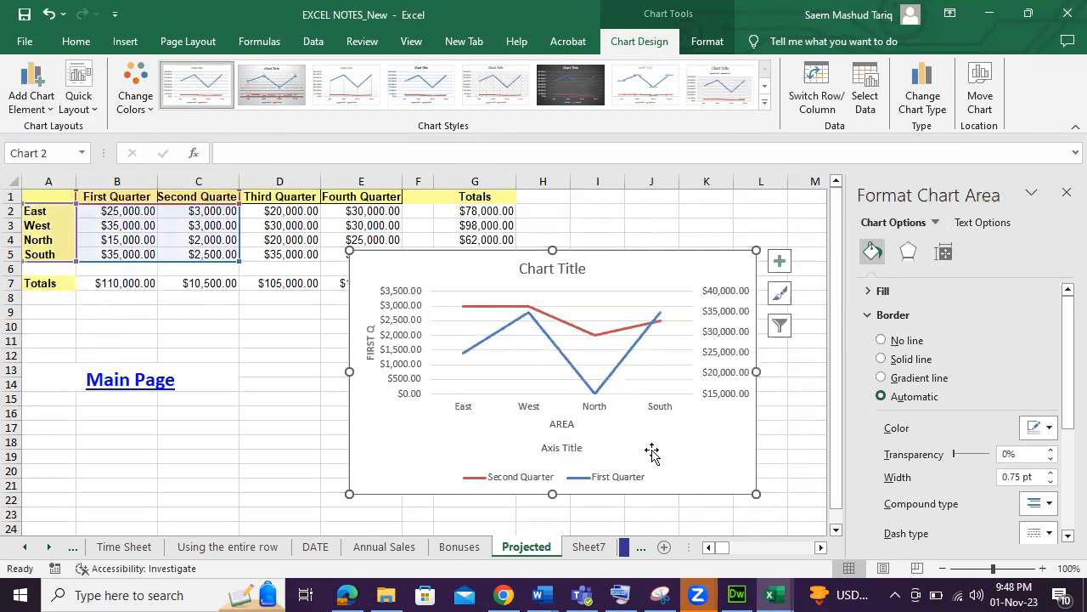
Add a secondary vertical axis title reading SECOND Q.
click(31, 95)
mouse_move(68, 152)
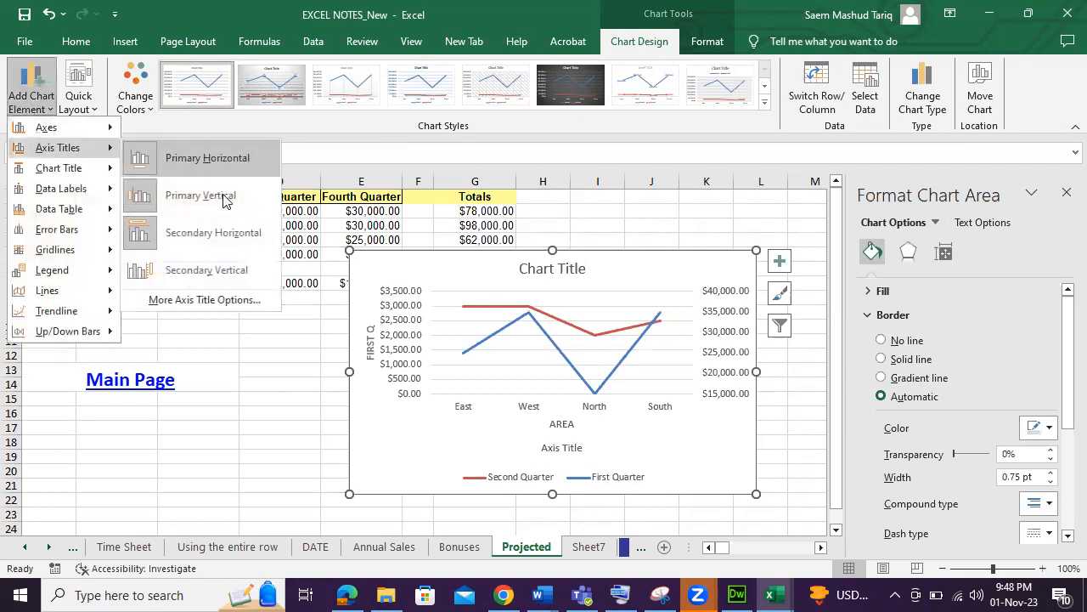
click(226, 271)
triple_click(736, 340)
mouse_move(477, 311)
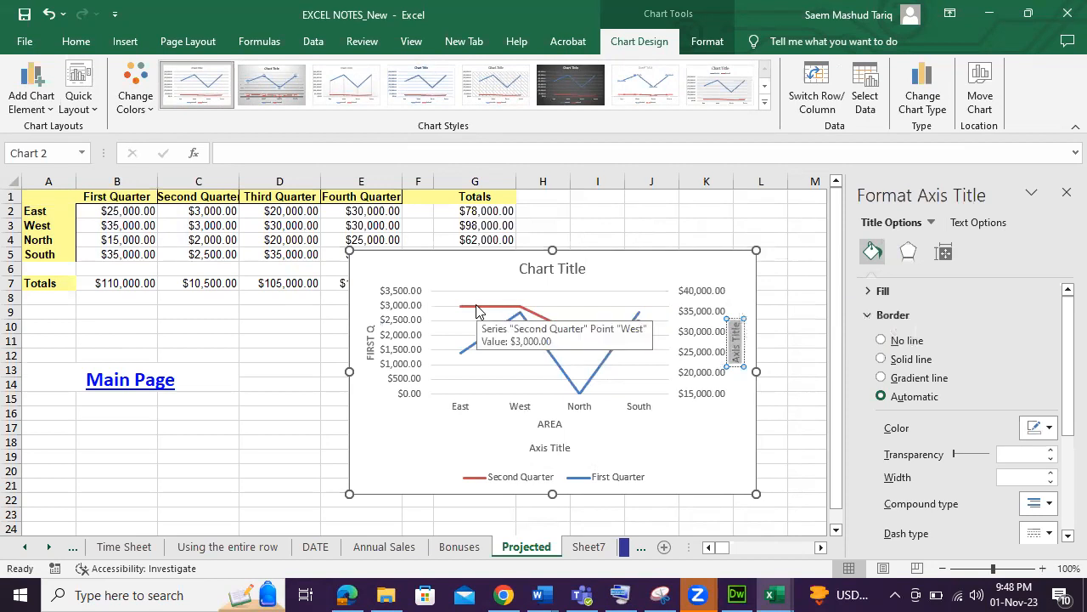
text(SECOND Q)
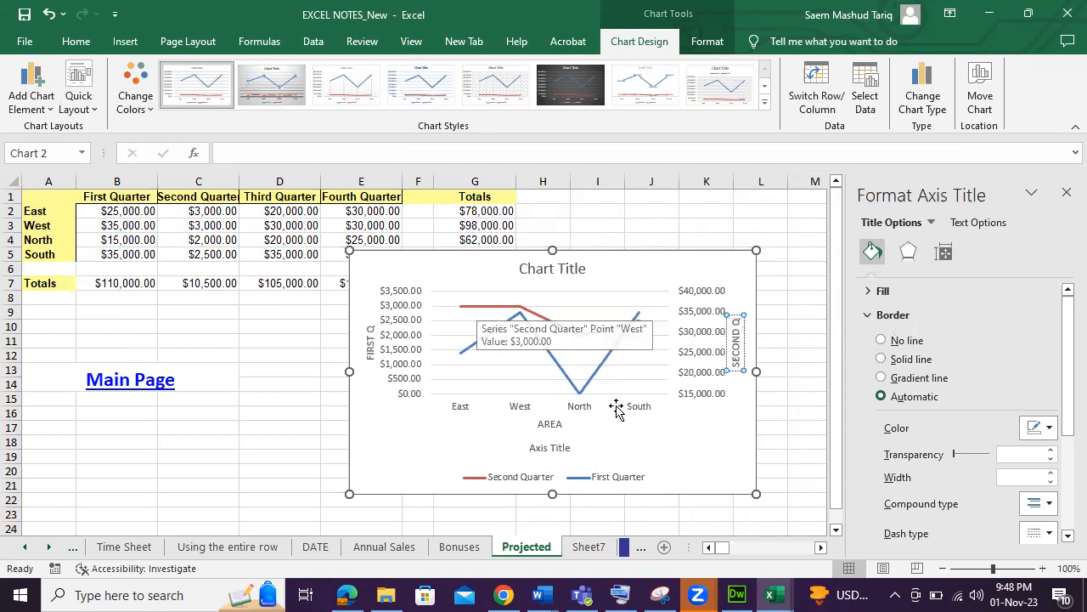
click(742, 448)
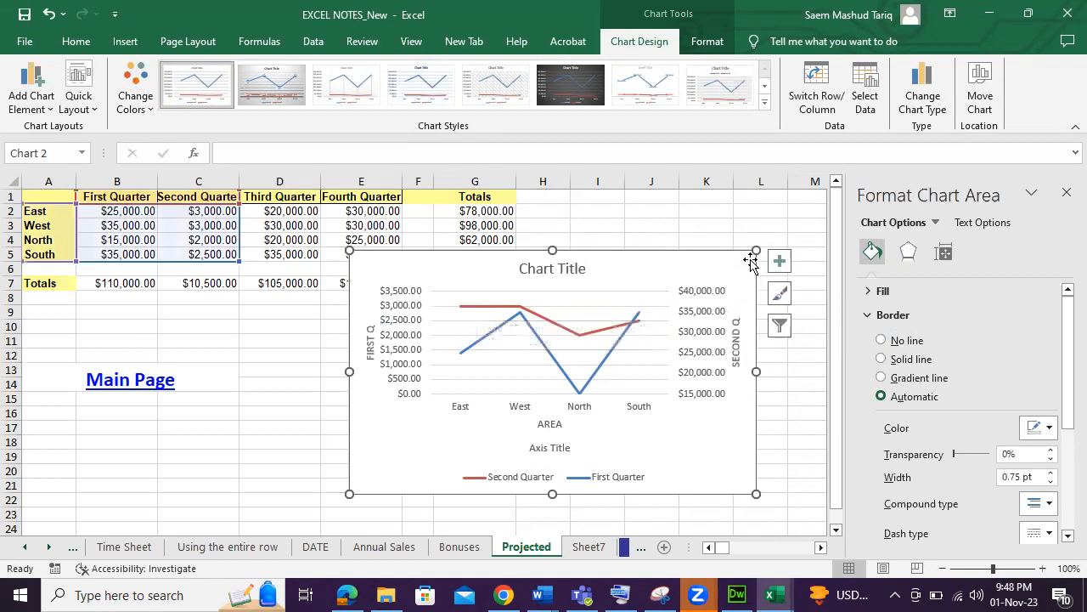
Enlarge the line chart and set the secondary vertical axis major unit to 1000.
drag(757, 251, 799, 226)
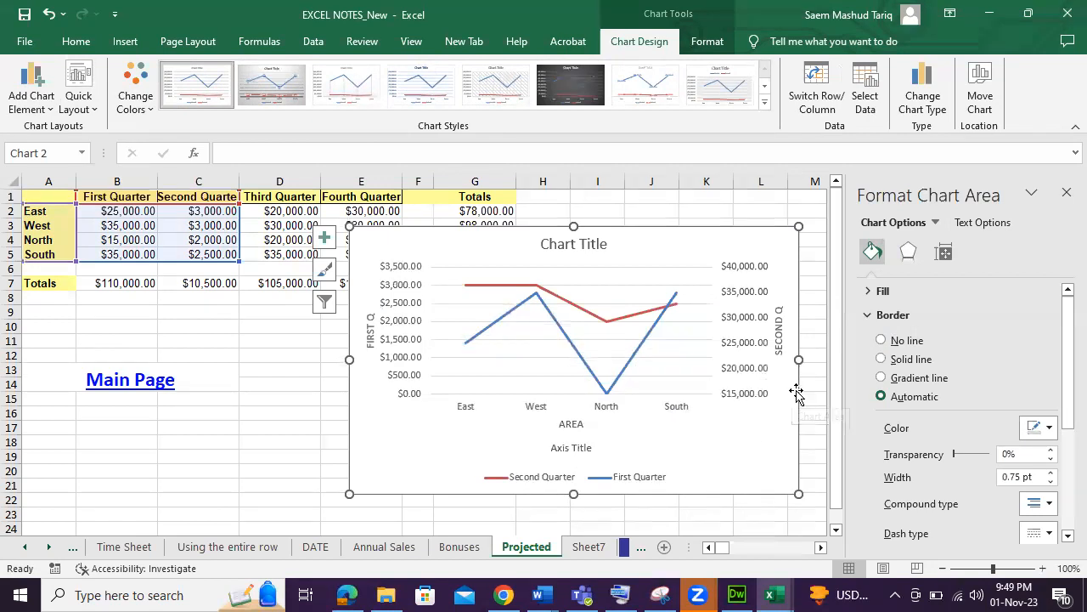
click(746, 357)
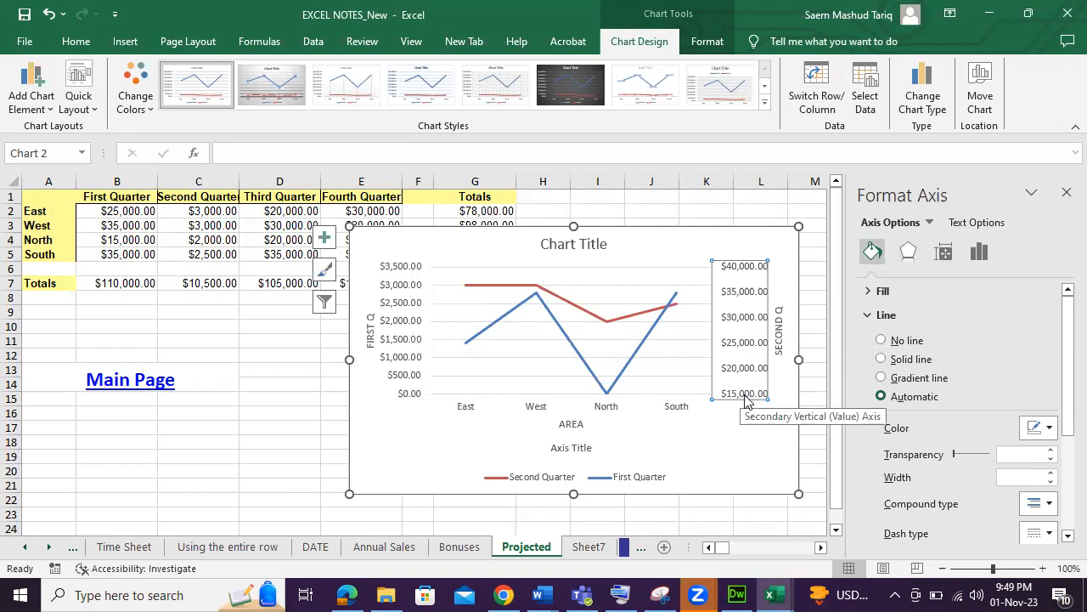
right_click(743, 347)
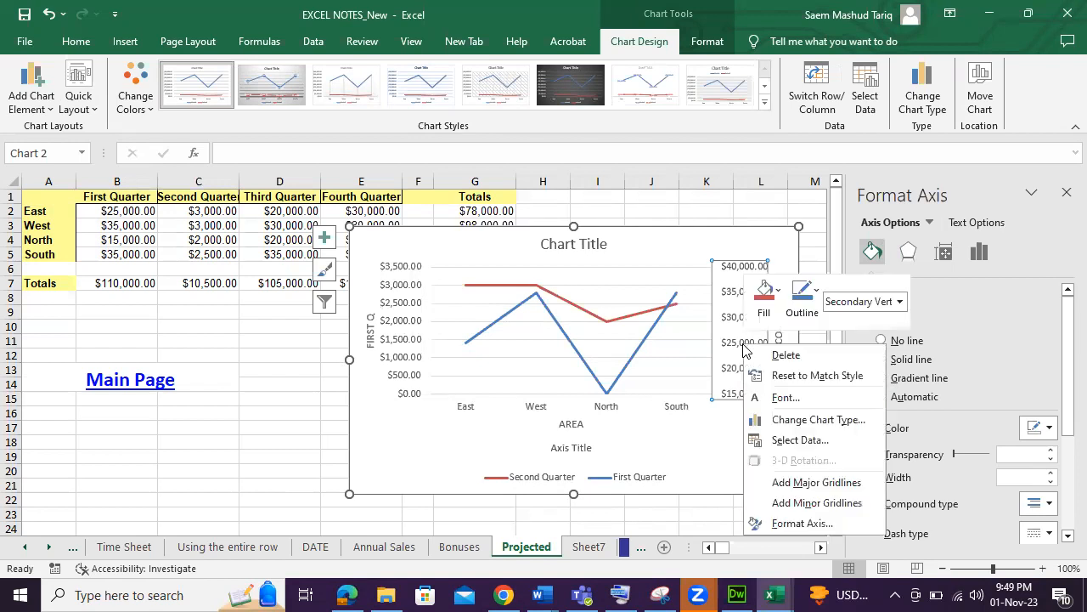
click(818, 520)
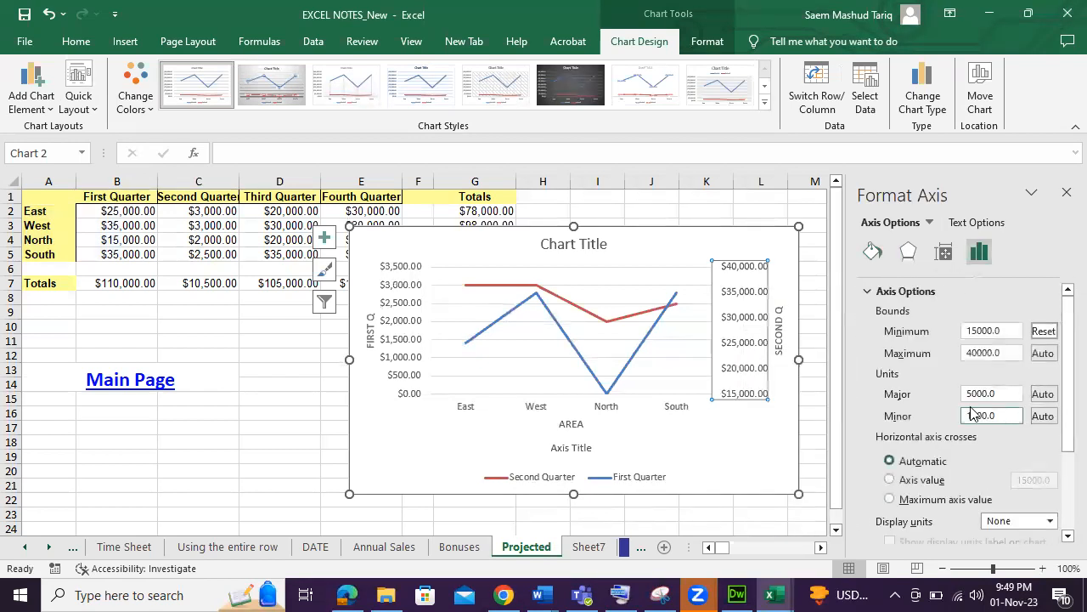
drag(996, 393, 934, 403)
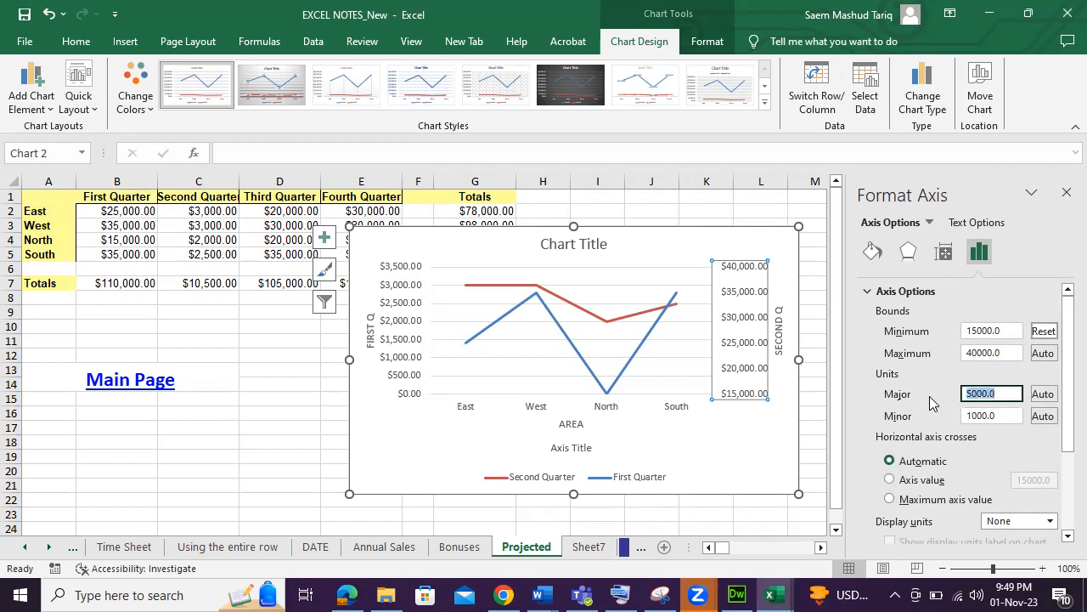
text(100)
click(767, 420)
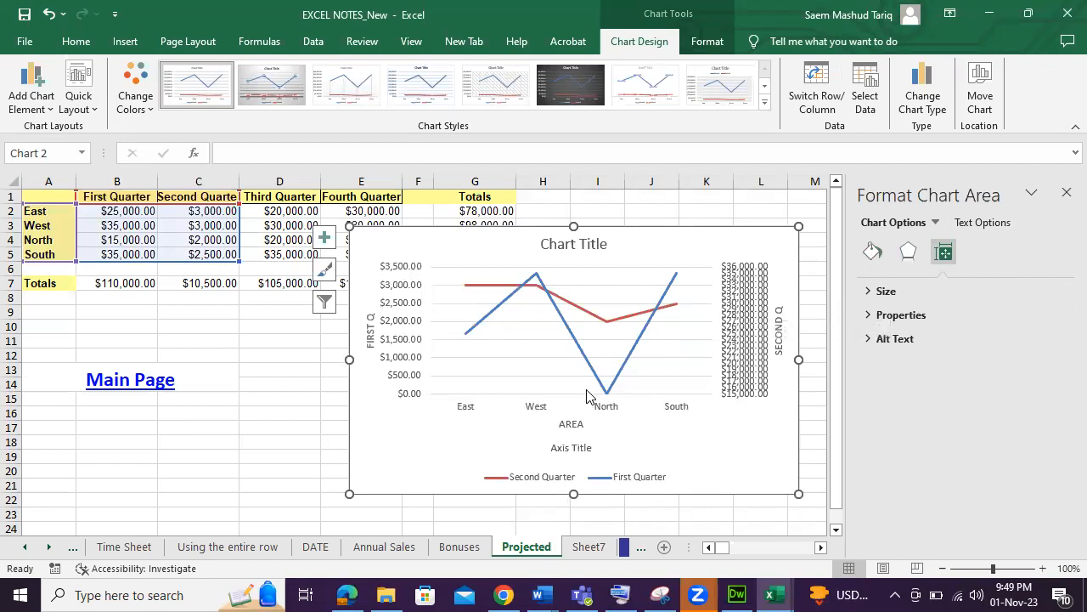
Enlarge the chart further and set the secondary vertical axis major unit to 2000.
drag(351, 495, 322, 519)
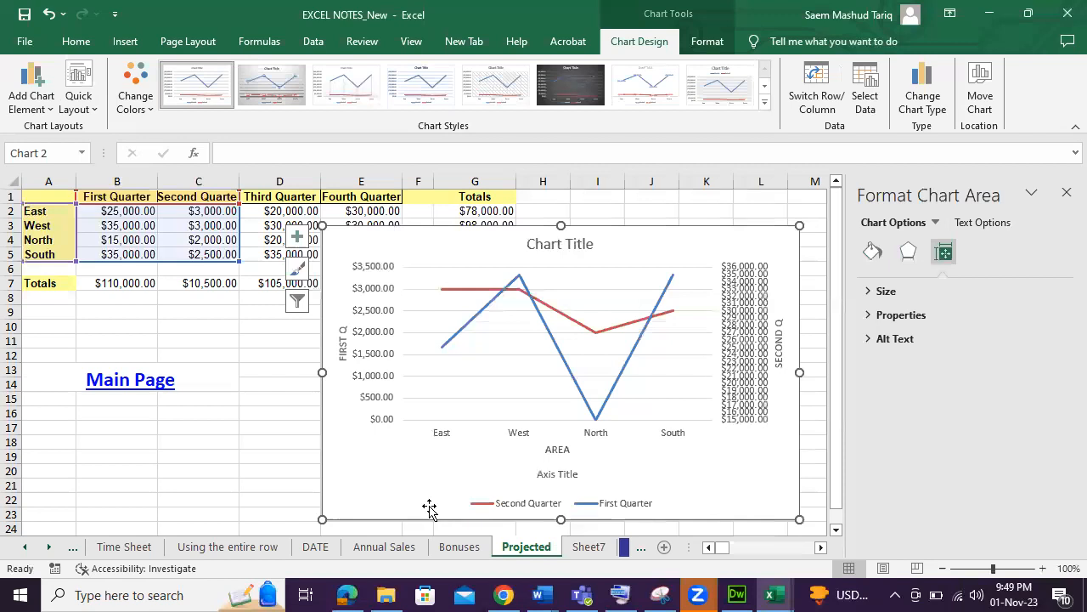
click(729, 370)
right_click(735, 365)
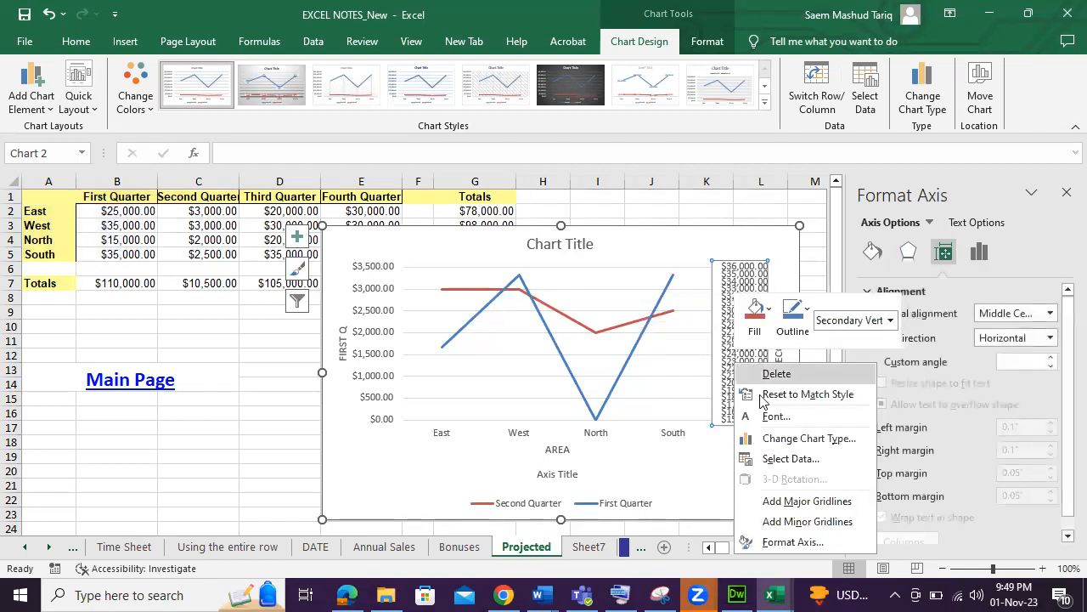
click(788, 541)
drag(999, 393, 926, 400)
text(2000)
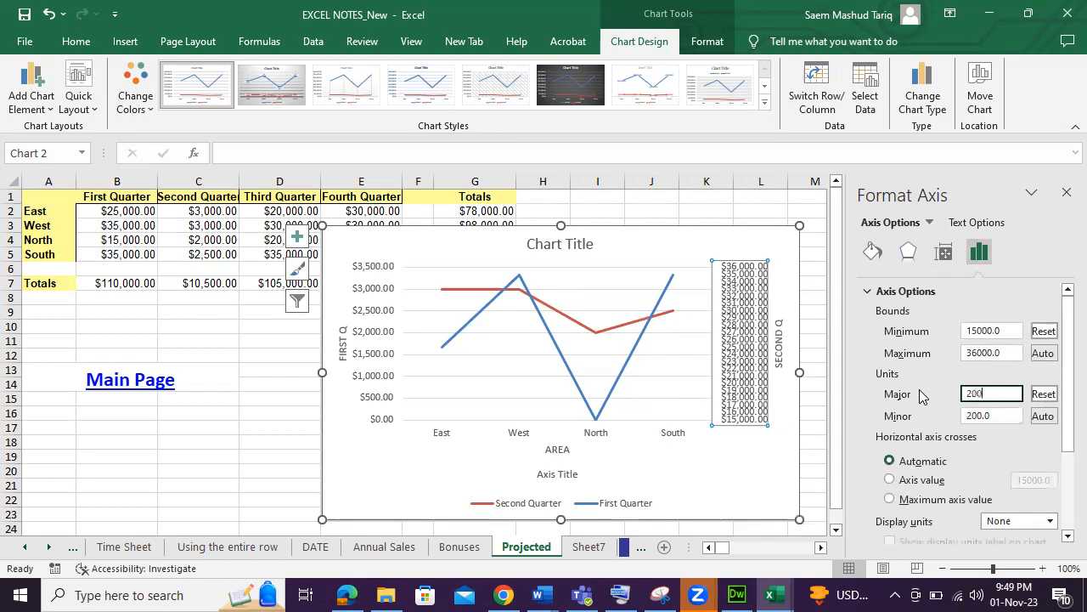
click(722, 463)
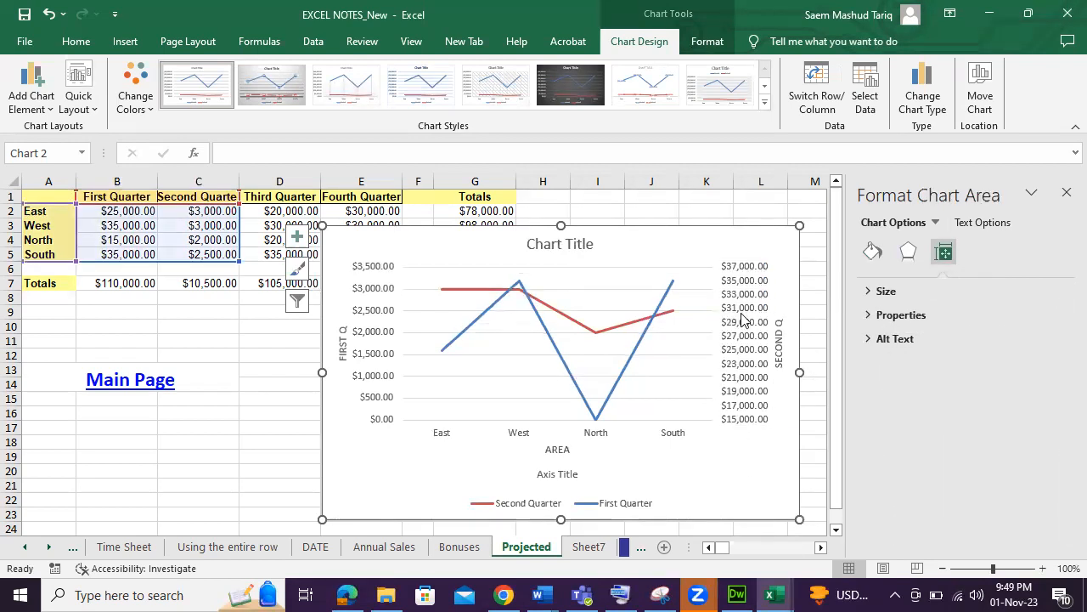
Delete the line chart from the sheet.
click(744, 374)
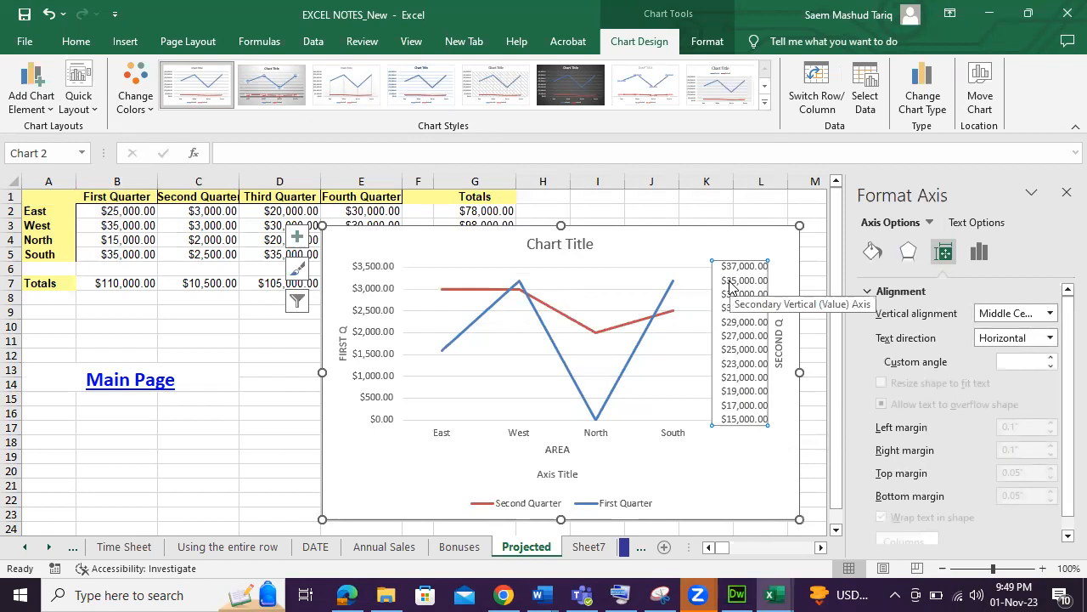
click(679, 474)
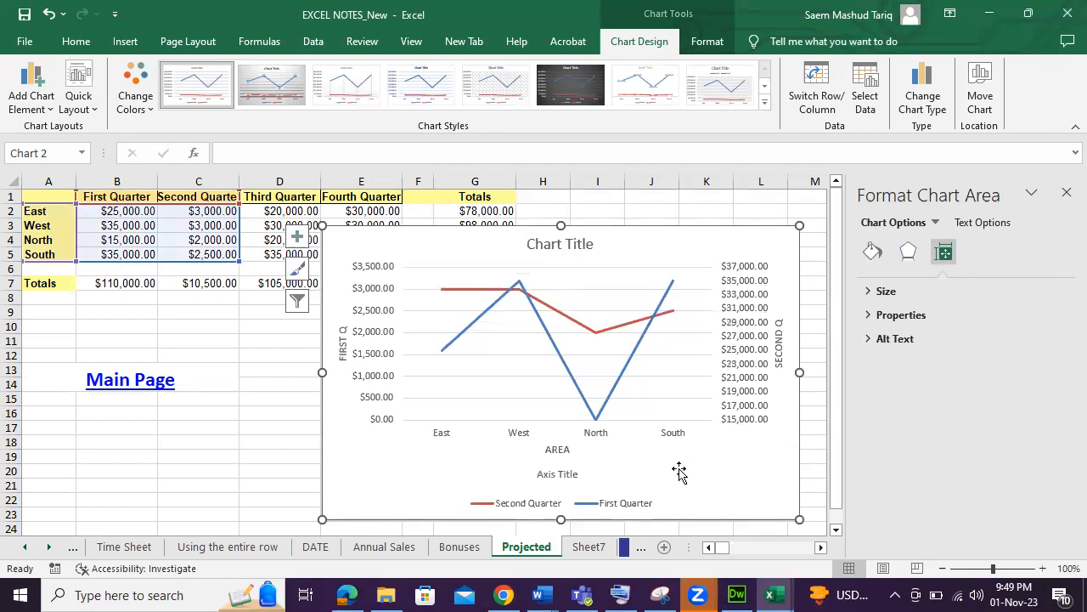
key(Delete)
click(429, 397)
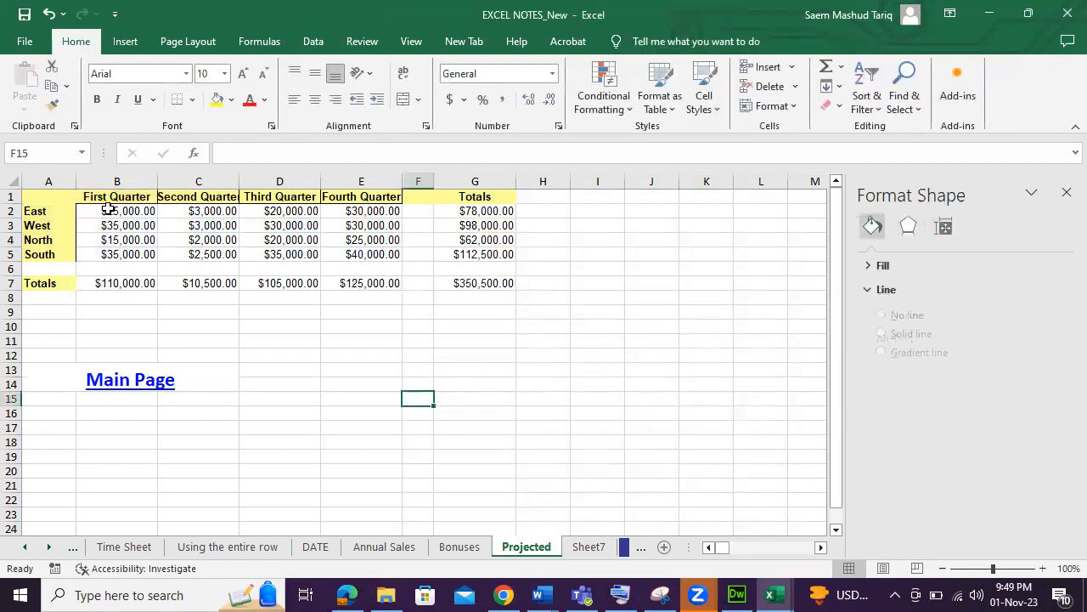
Insert a 2-D pie chart from the region names and First Quarter values in A2:B5.
drag(109, 209, 112, 252)
click(123, 44)
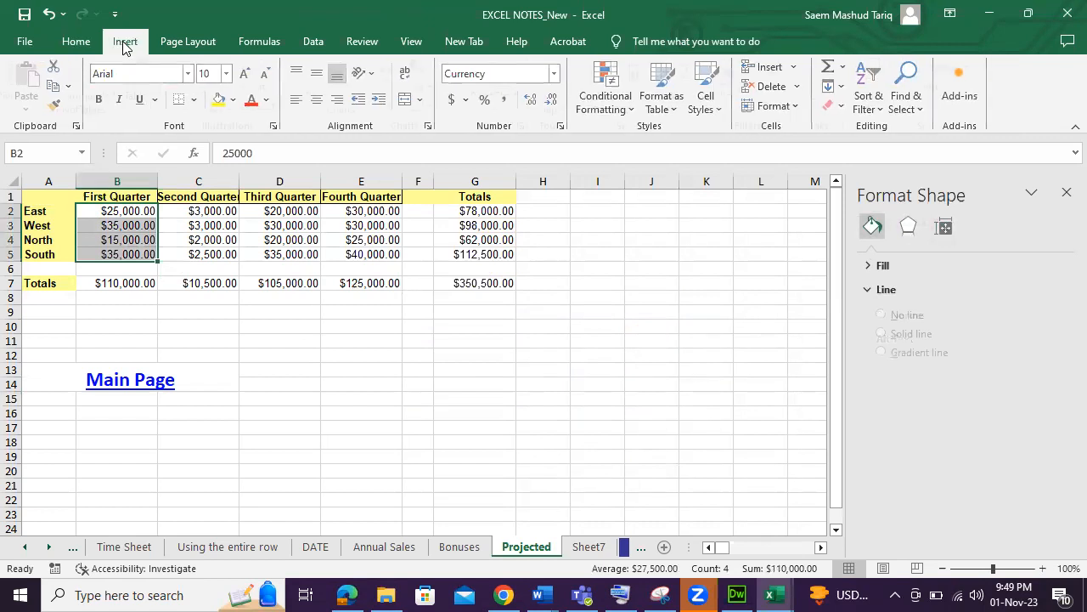
drag(42, 210, 133, 258)
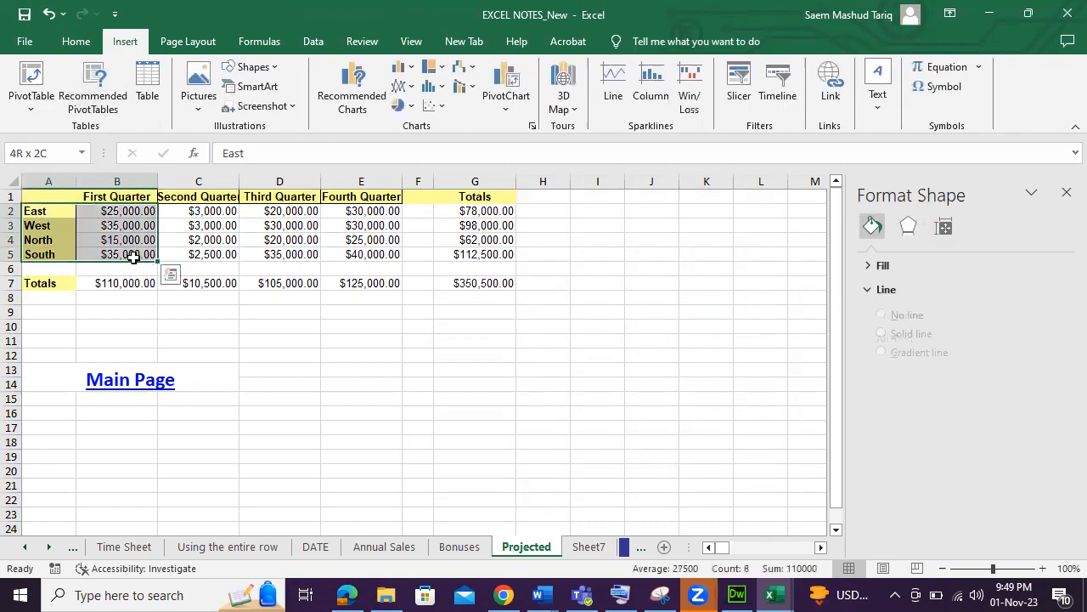
click(401, 106)
click(415, 155)
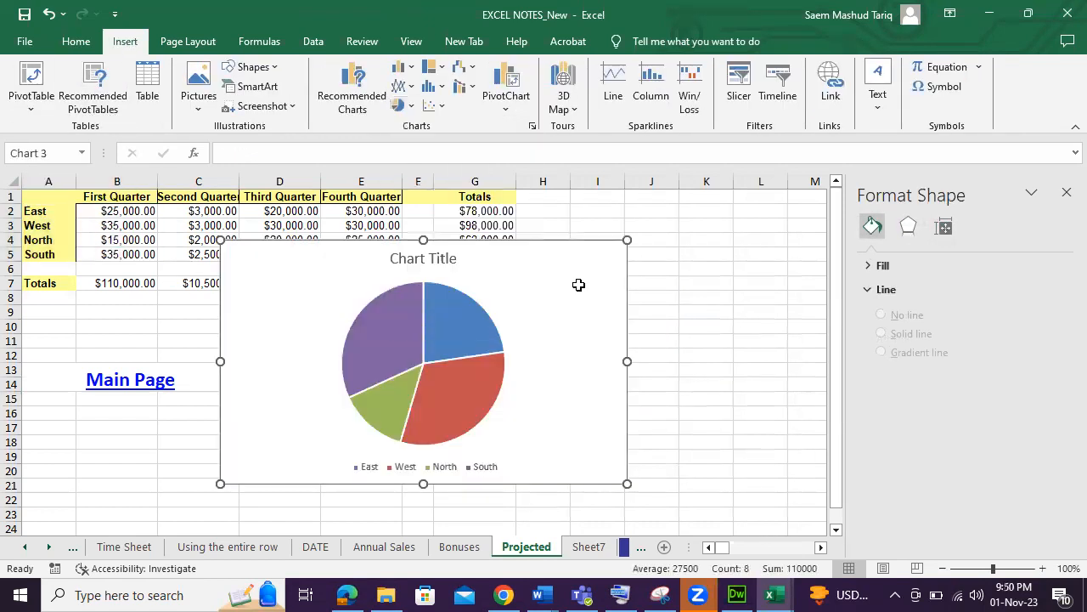
Move the pie chart to the right and apply a chart style with percentage data labels.
drag(570, 304, 664, 305)
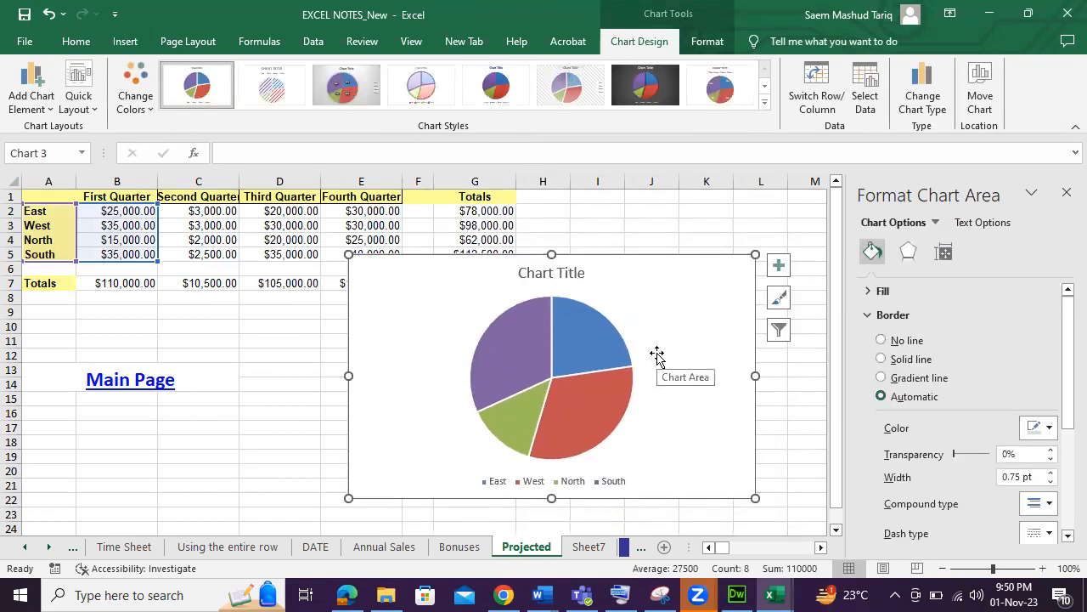
click(604, 401)
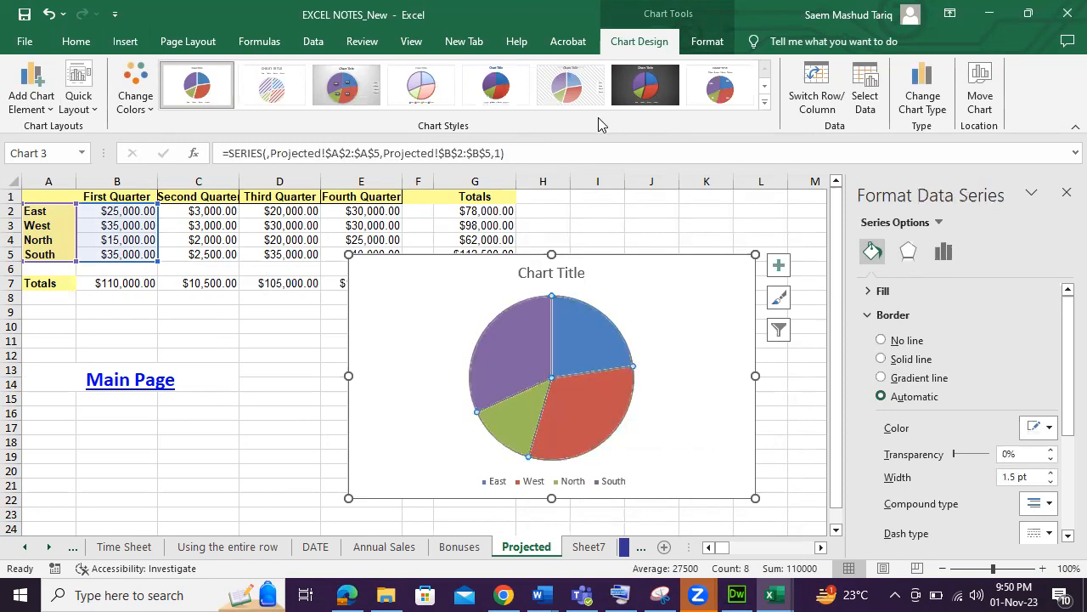
click(340, 89)
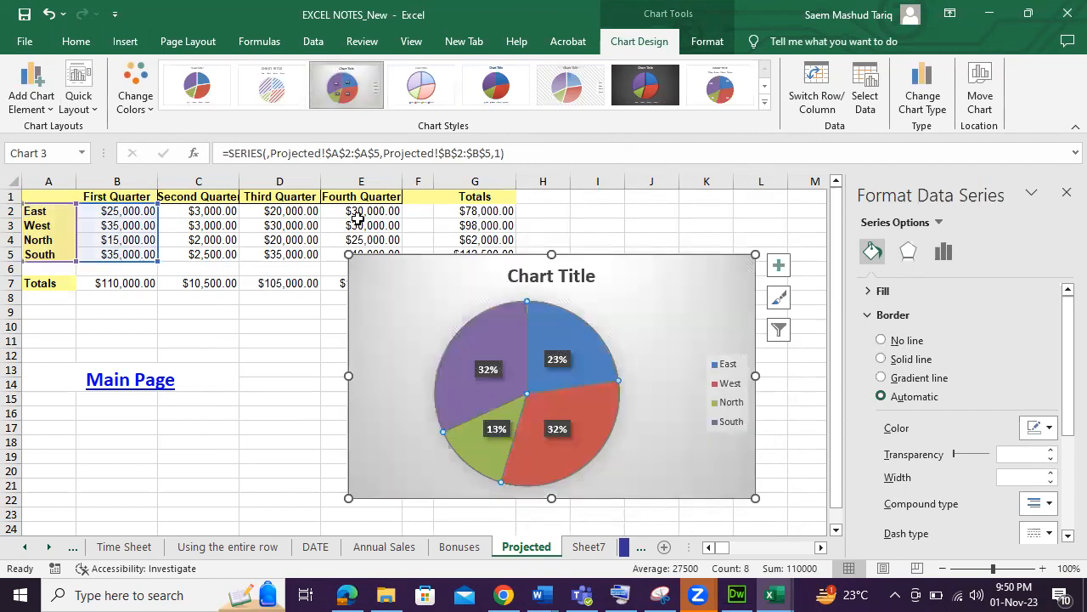
Pull the West slice out of the pie to explode it.
click(647, 351)
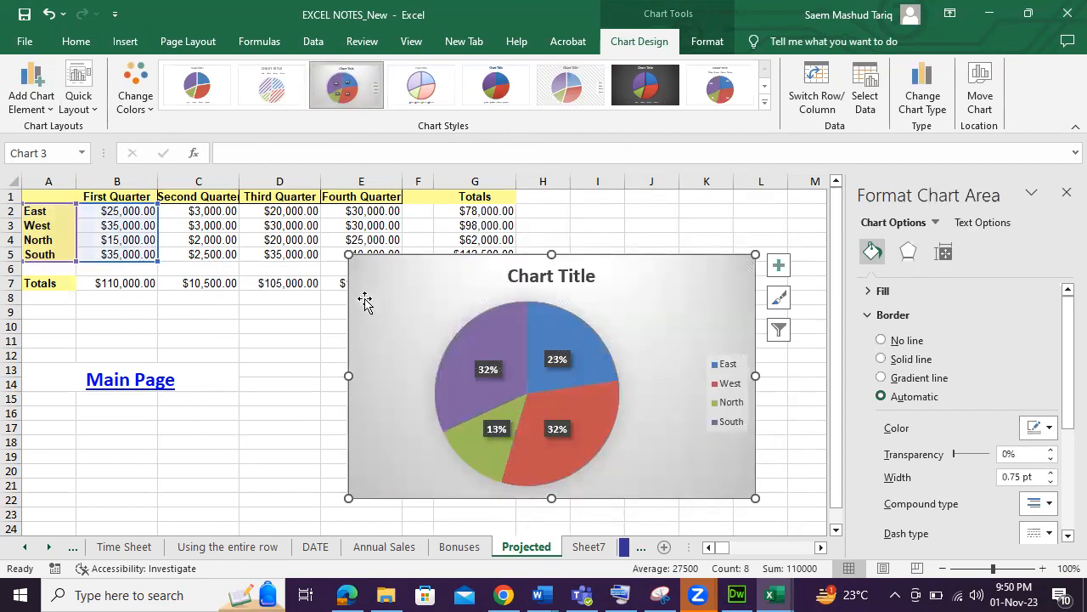
click(286, 328)
click(514, 342)
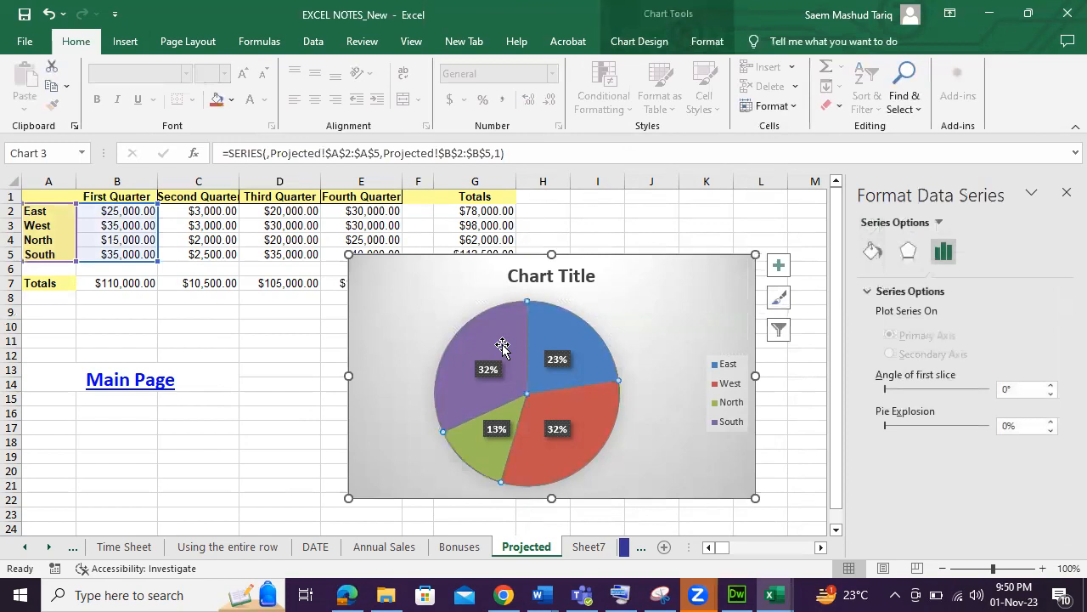
click(595, 435)
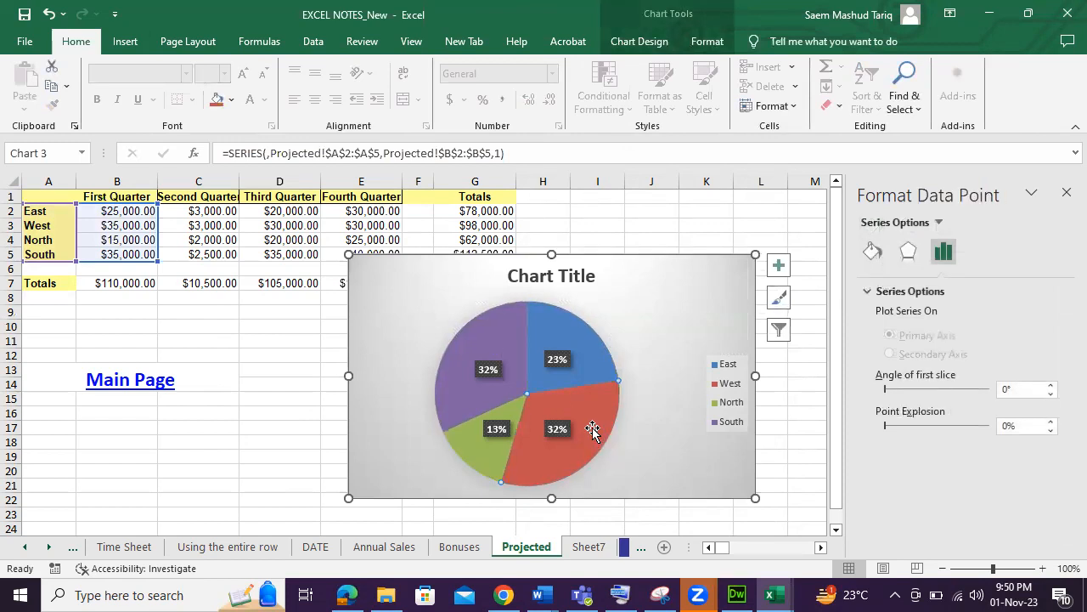
click(620, 430)
click(584, 427)
drag(583, 428, 600, 435)
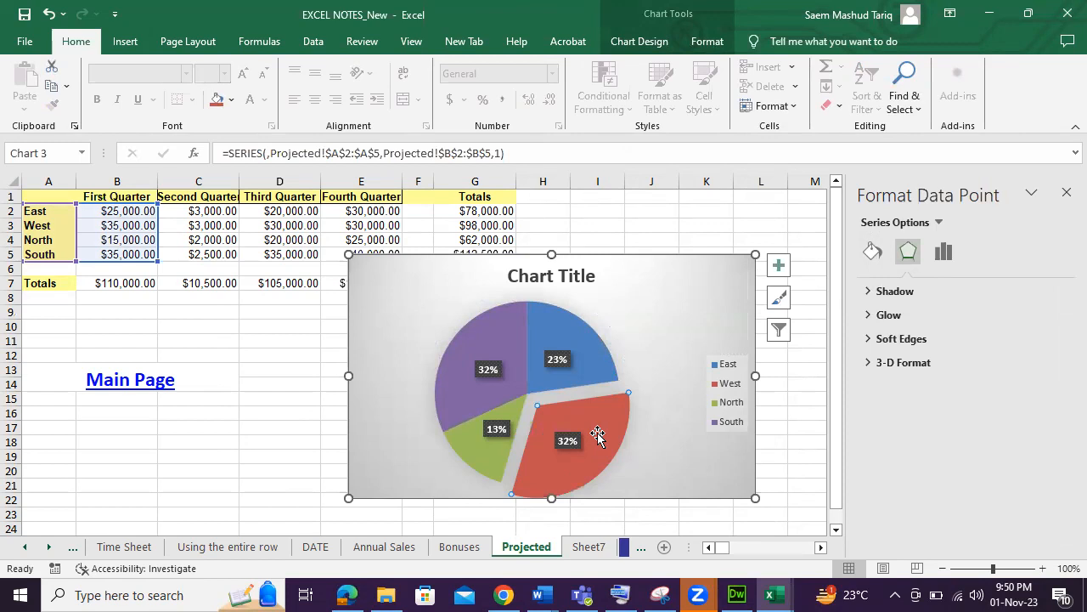
click(640, 345)
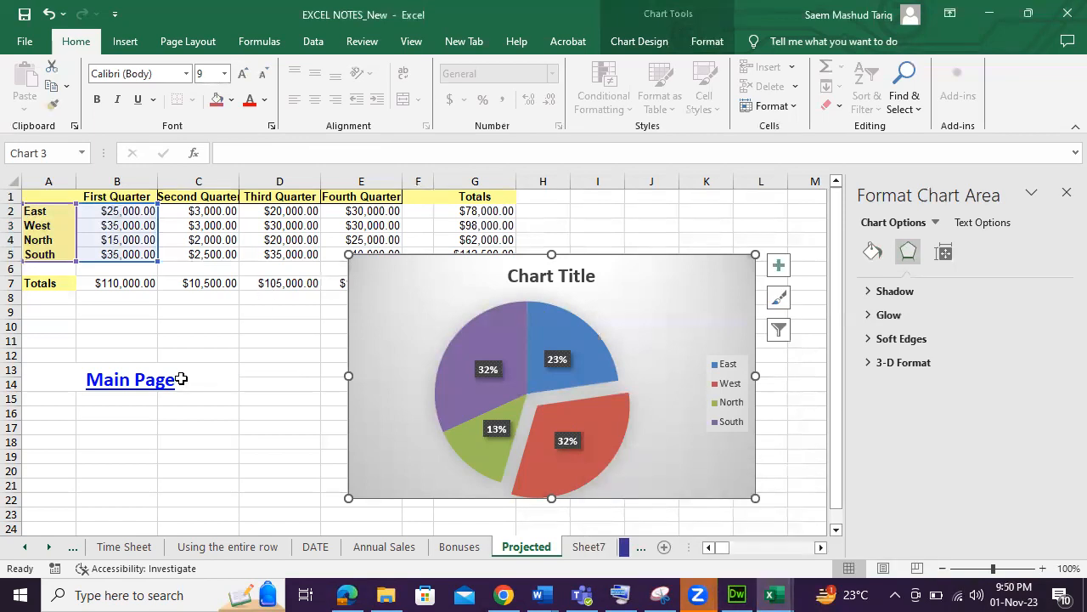
Go to the main page, close the format pane, and open the What If Analysis Scenarios sheet.
click(150, 383)
scroll(224, 405, down, 3)
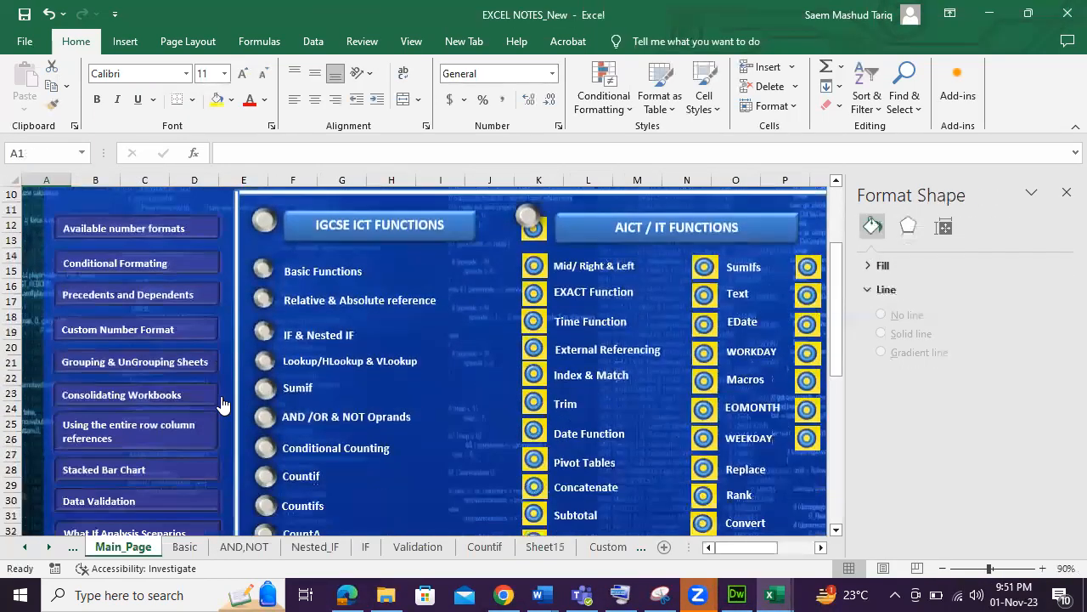
click(1064, 197)
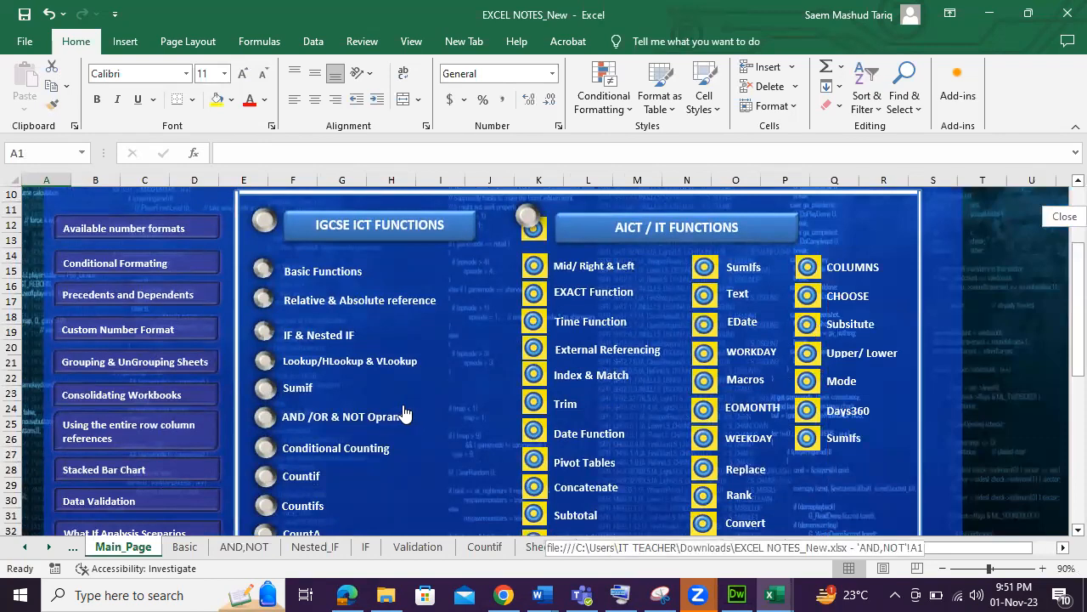
scroll(403, 417, down, 2)
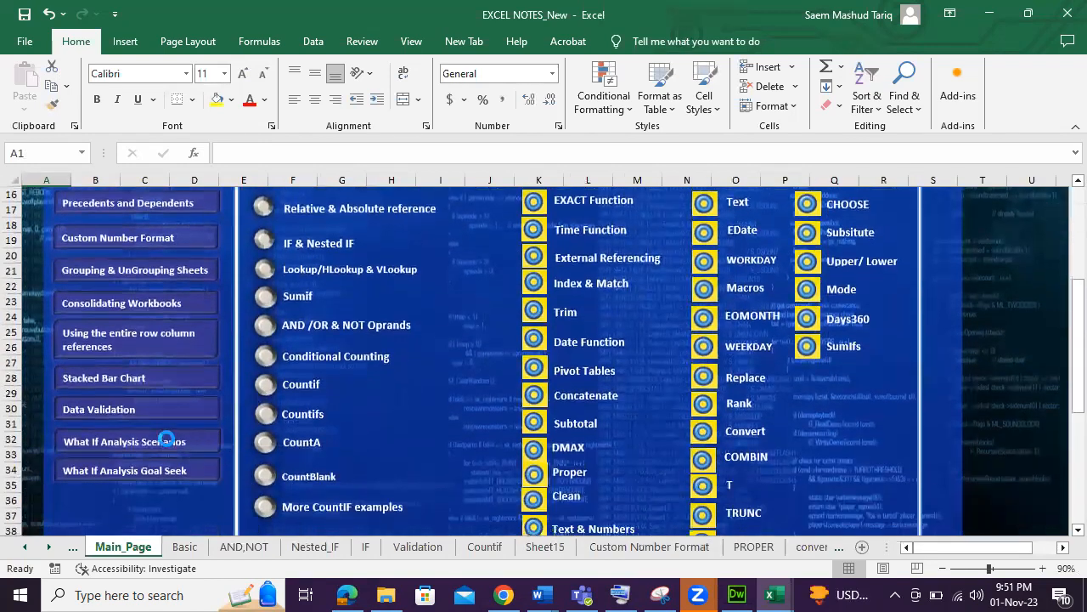
click(169, 440)
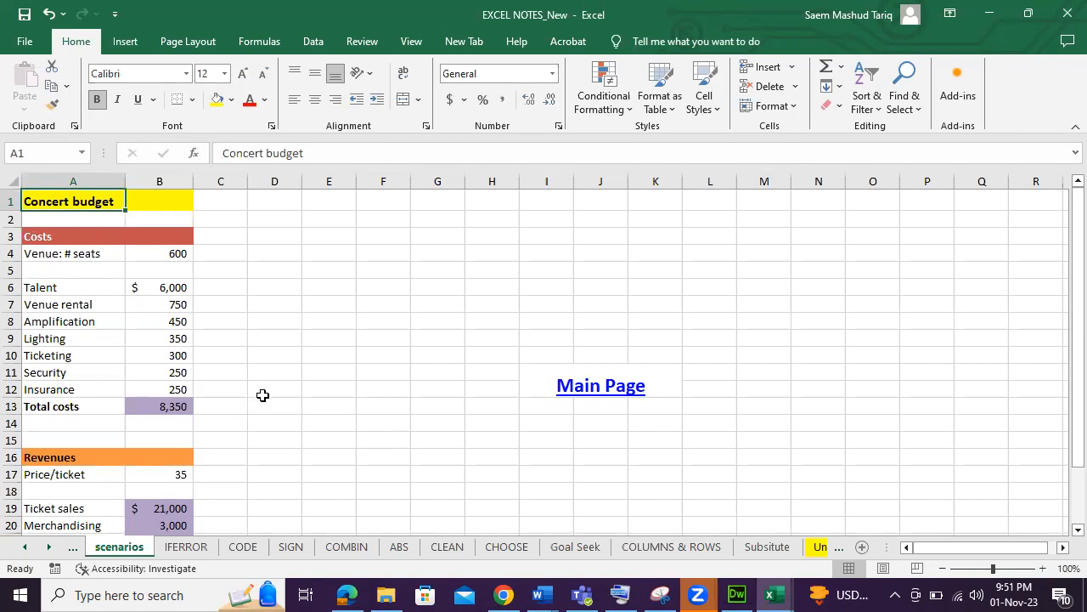
Zoom in and examine the concert budget's cost, total and revenue cells.
click(1045, 572)
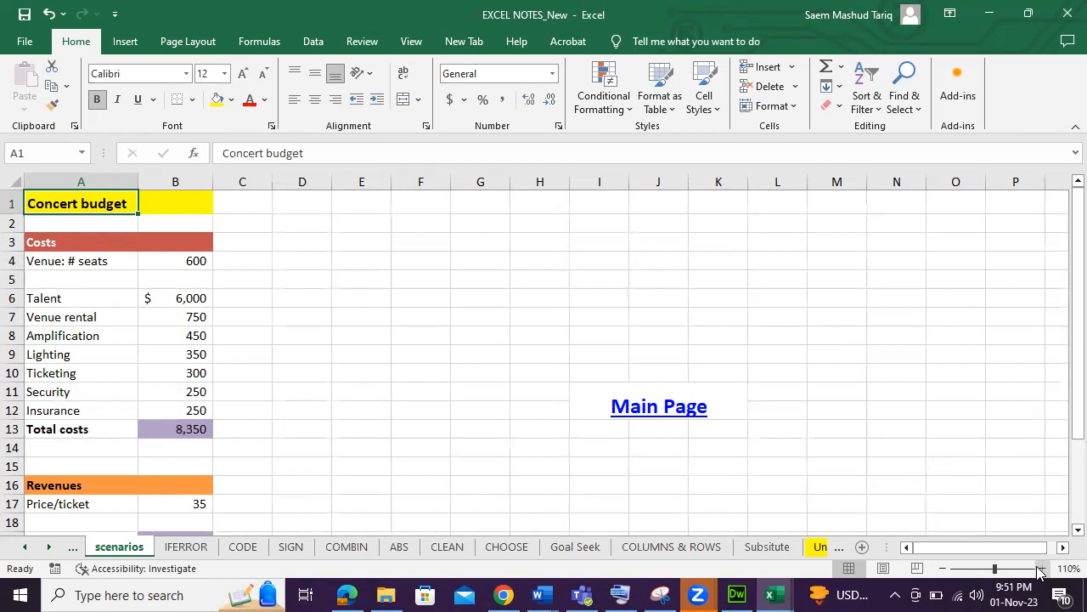
click(176, 296)
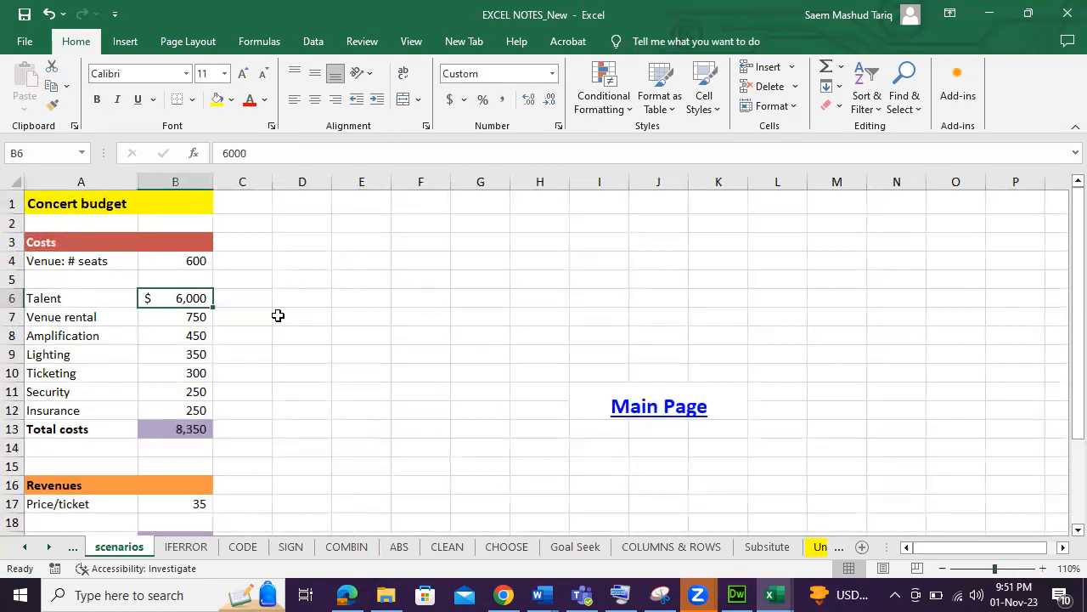
click(174, 317)
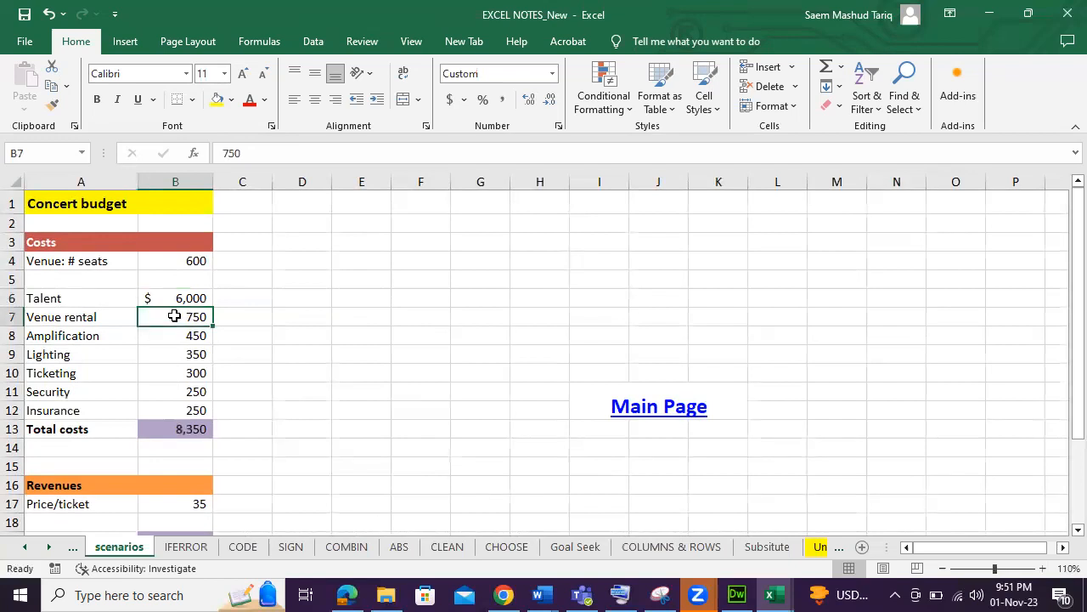
click(176, 336)
click(175, 352)
click(175, 371)
click(174, 410)
click(208, 427)
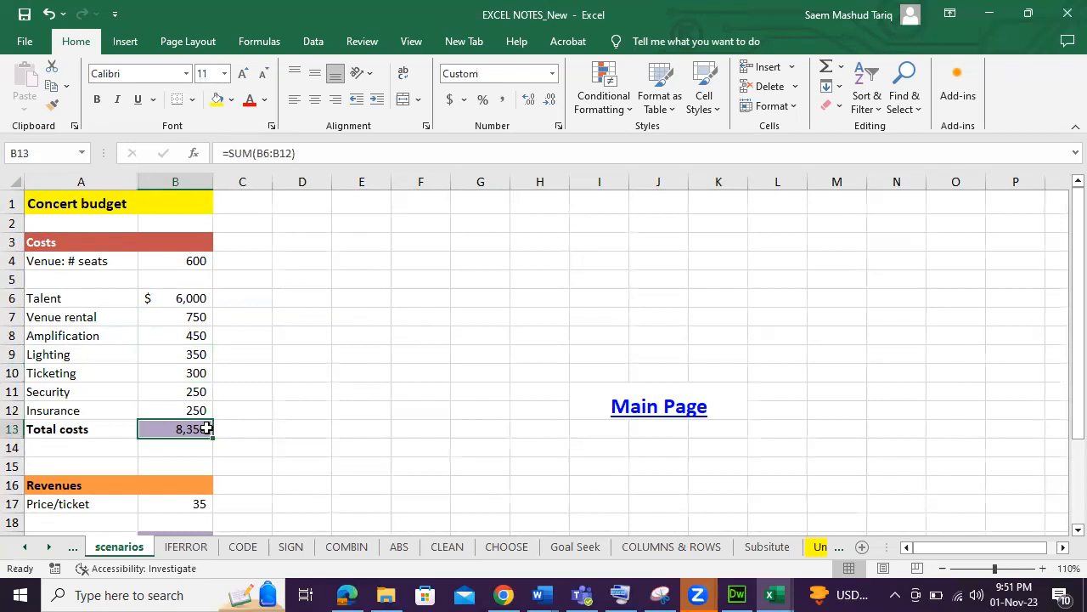
drag(1065, 320, 1065, 444)
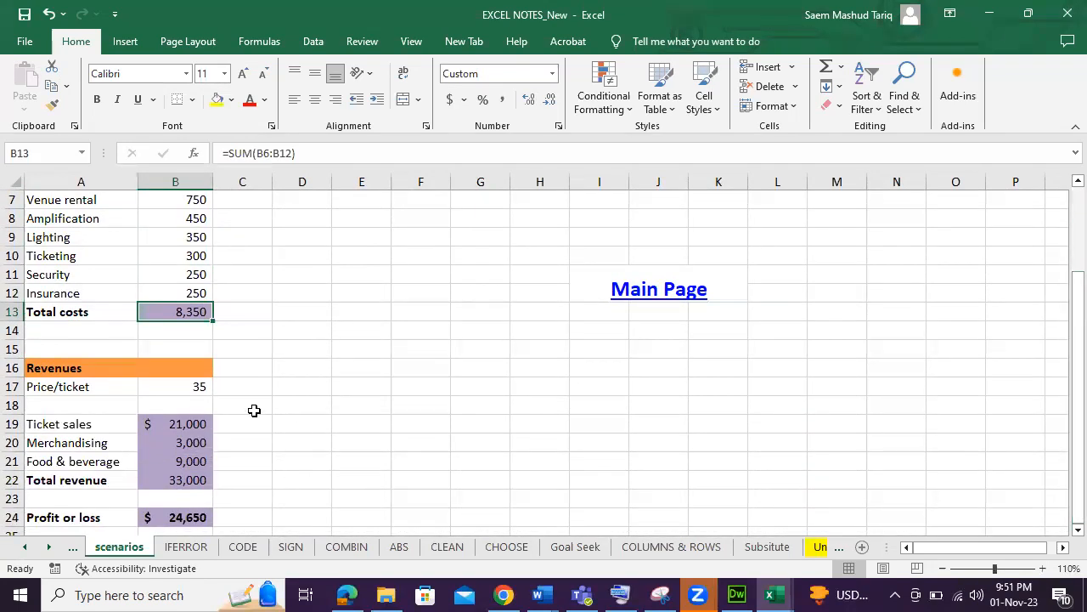
scroll(149, 346, down, 1)
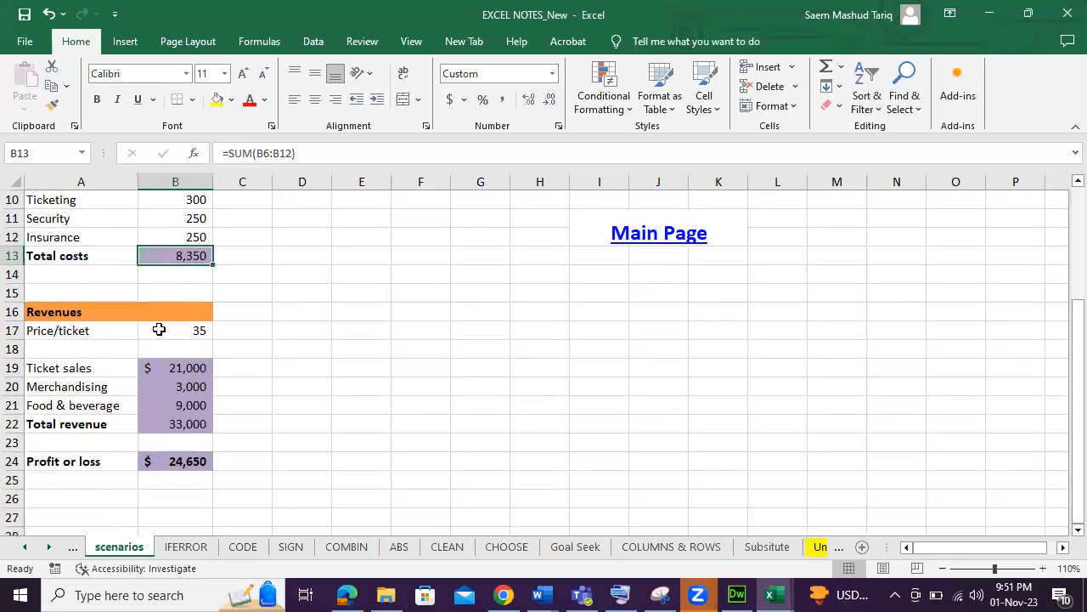
click(159, 330)
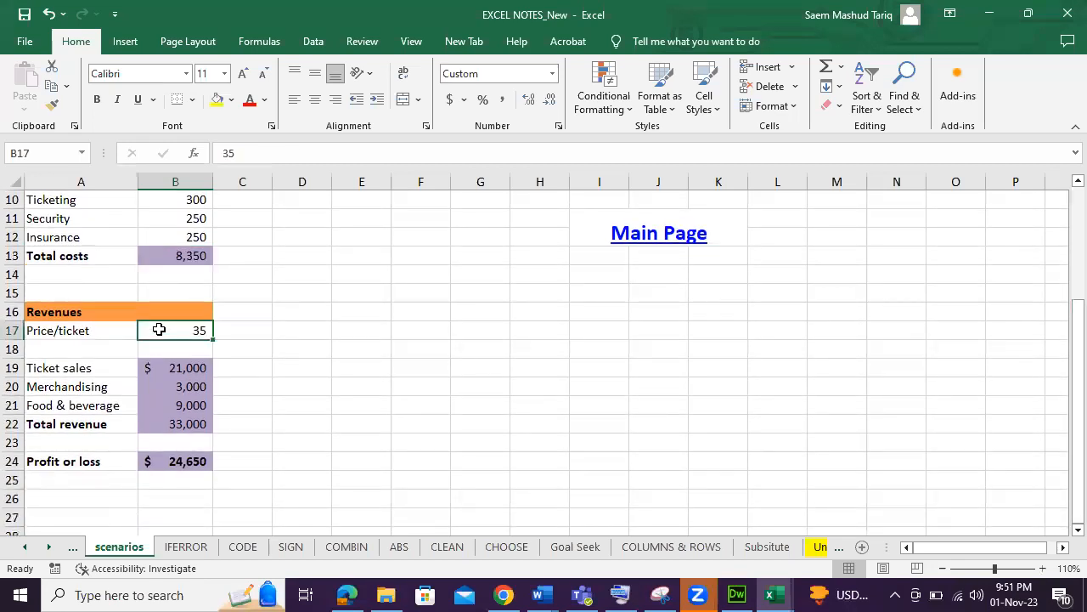
Inspect the formulas in the ticket sales, merchandising, food, total revenue and profit or loss cells.
click(189, 367)
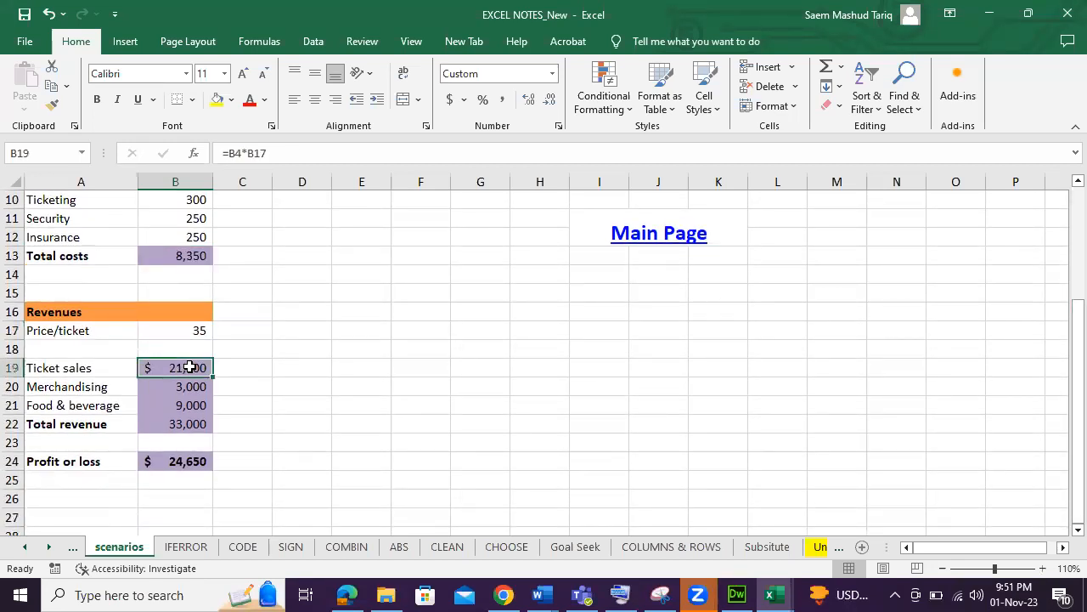
click(194, 330)
scroll(252, 351, up, 3)
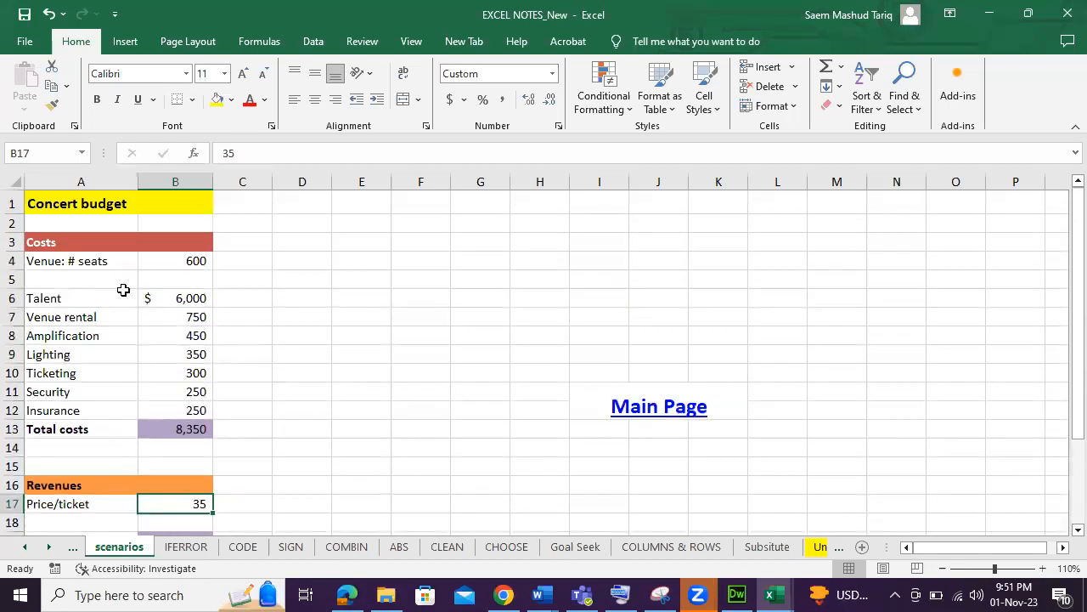
click(180, 256)
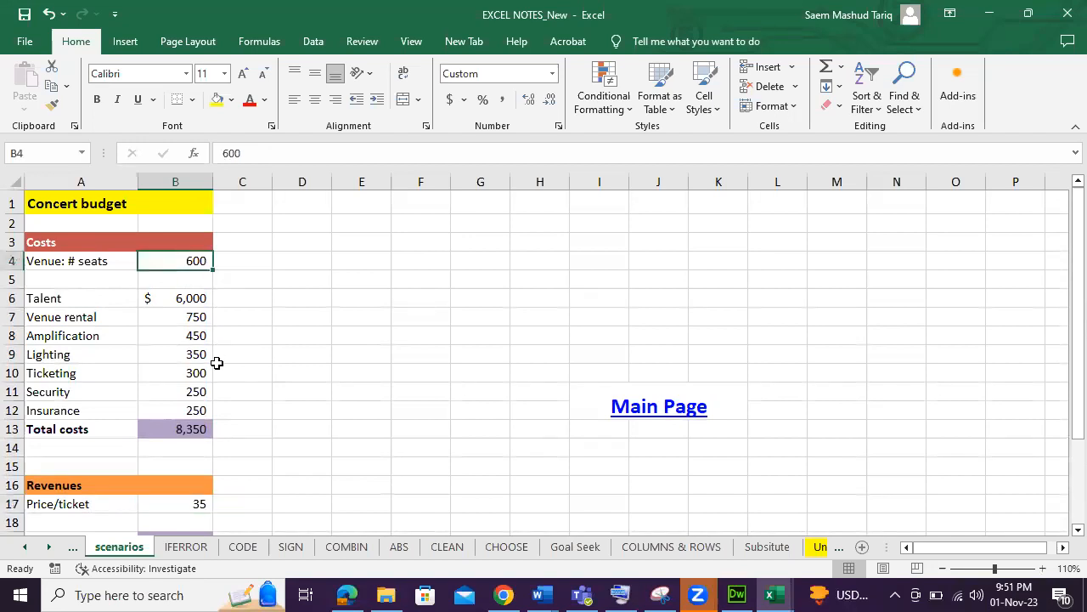
scroll(217, 366, down, 3)
click(185, 387)
click(181, 408)
click(188, 386)
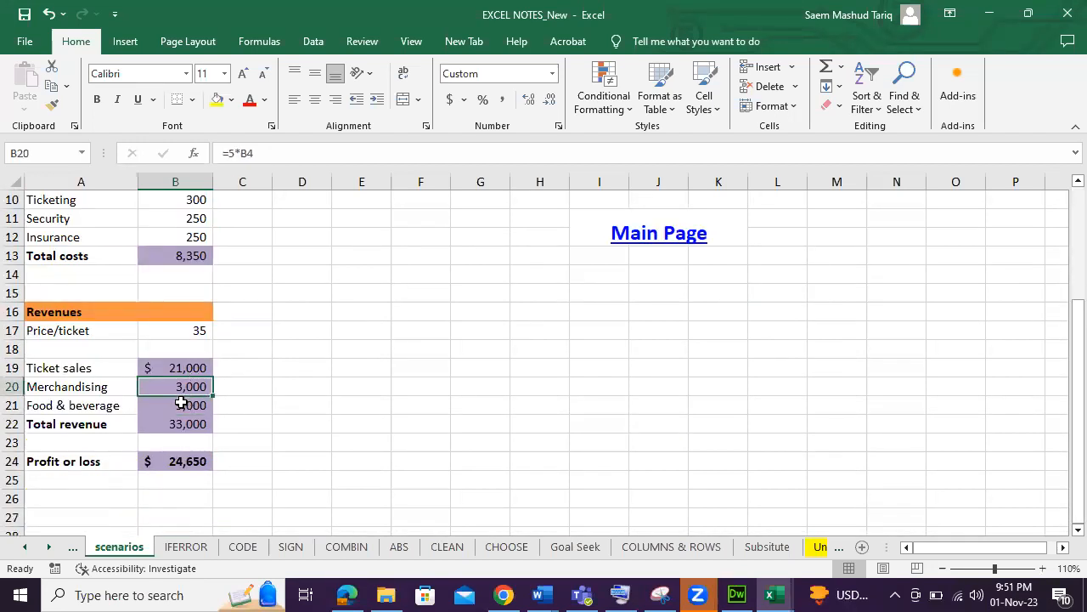
click(181, 404)
click(186, 422)
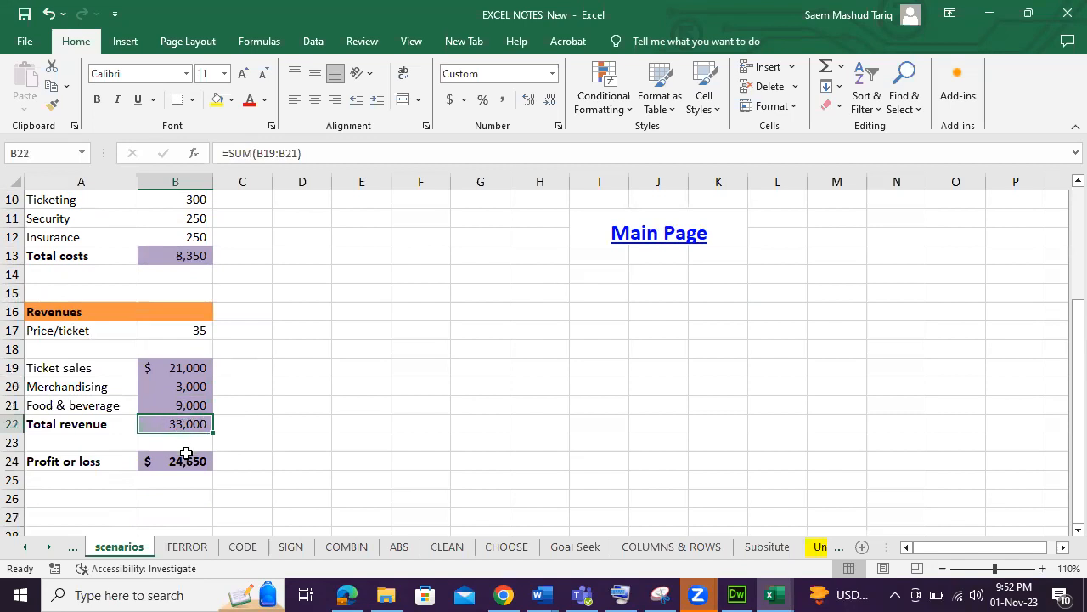
click(185, 462)
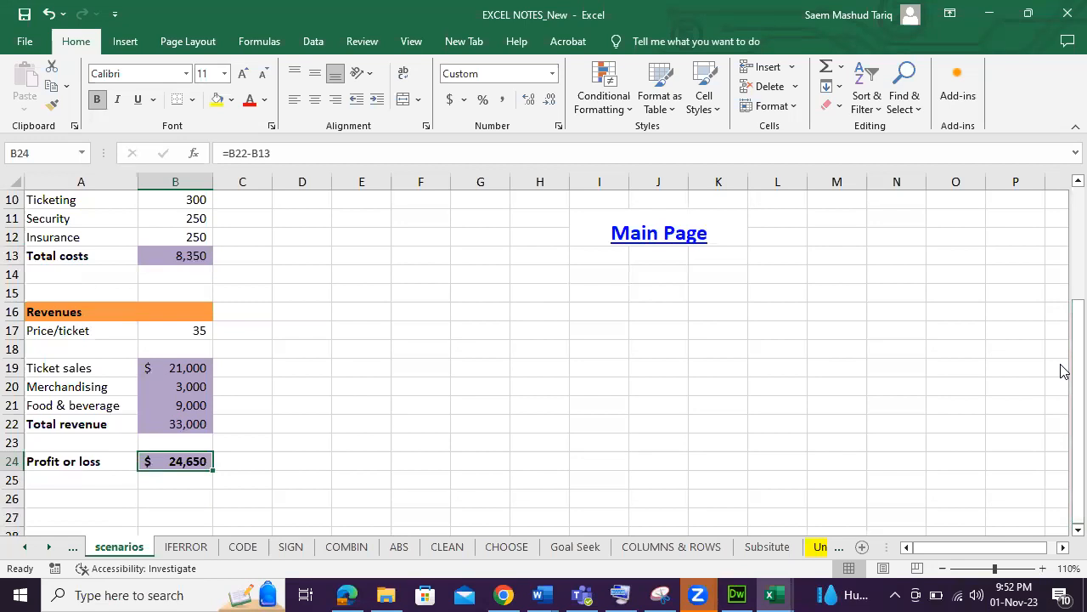
drag(1062, 370, 1062, 276)
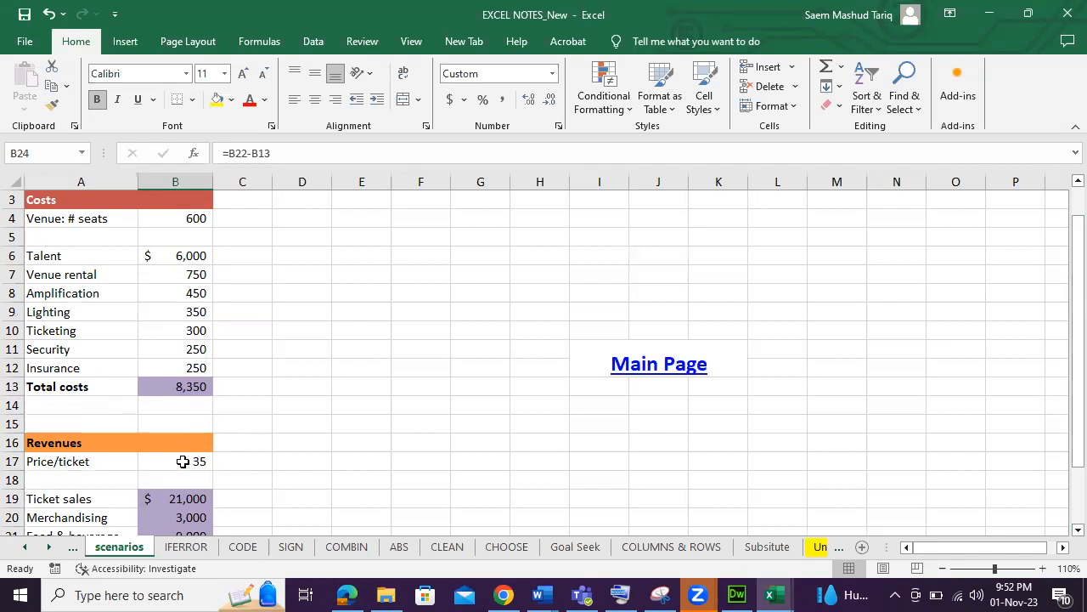
scroll(332, 439, down, 2)
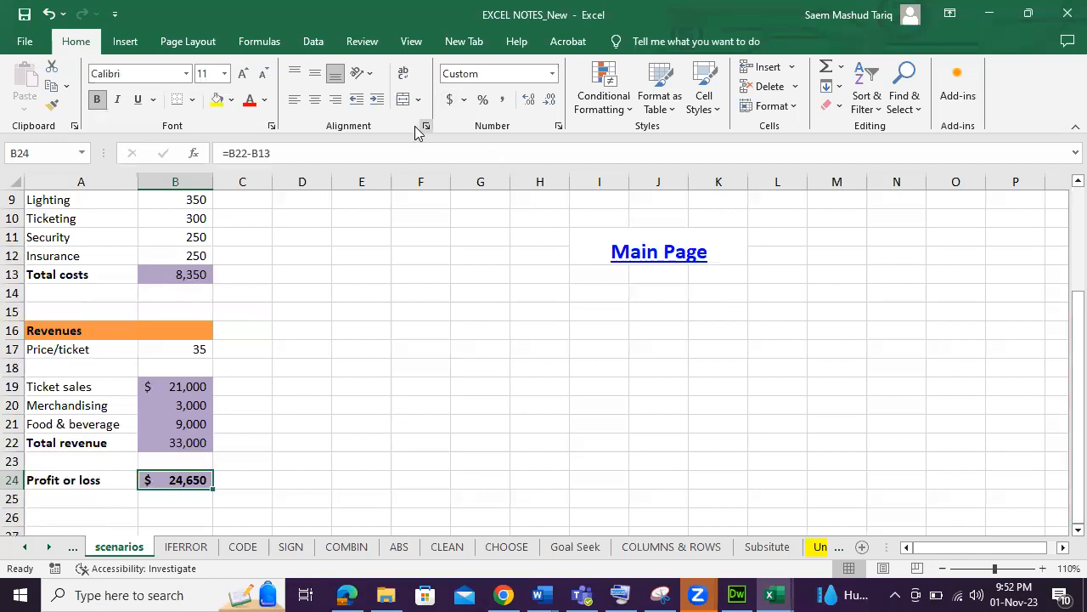
Open the Scenario Manager, show the Original scenario's values on the budget, and close the dialog.
click(314, 43)
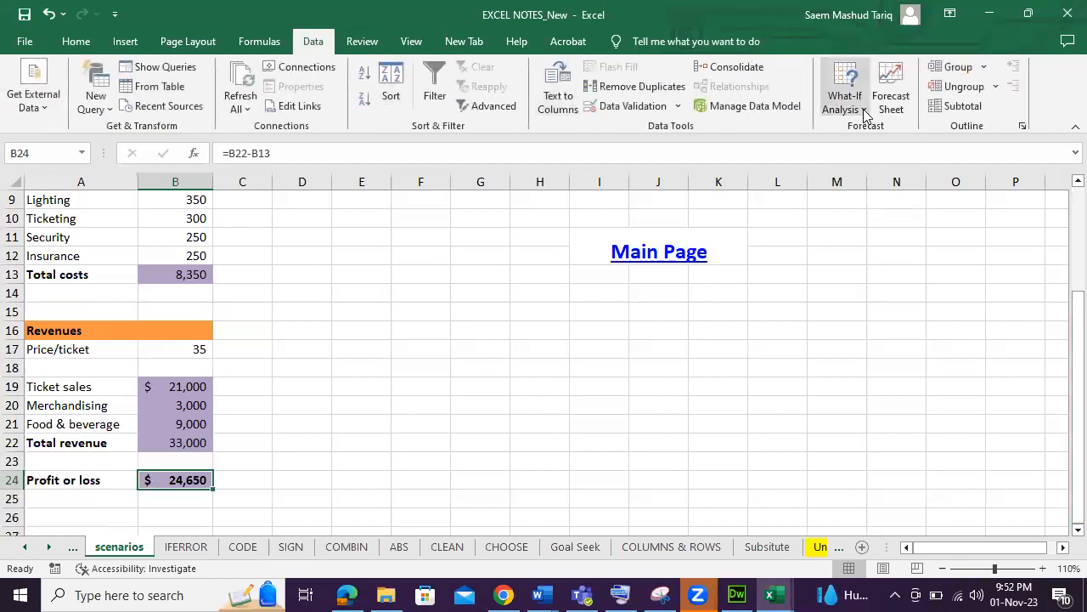
click(865, 111)
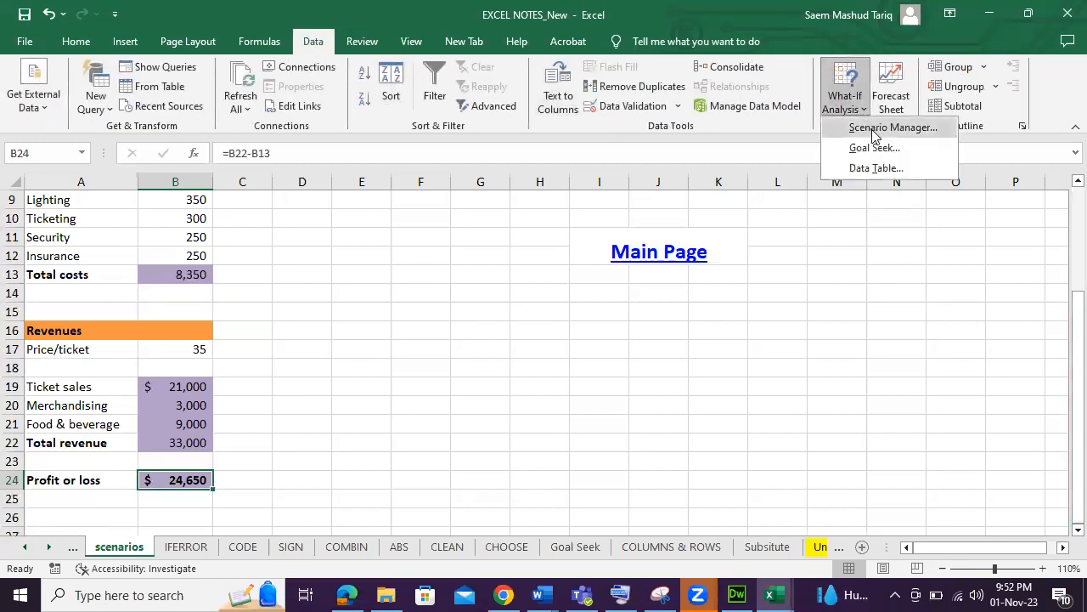
click(875, 129)
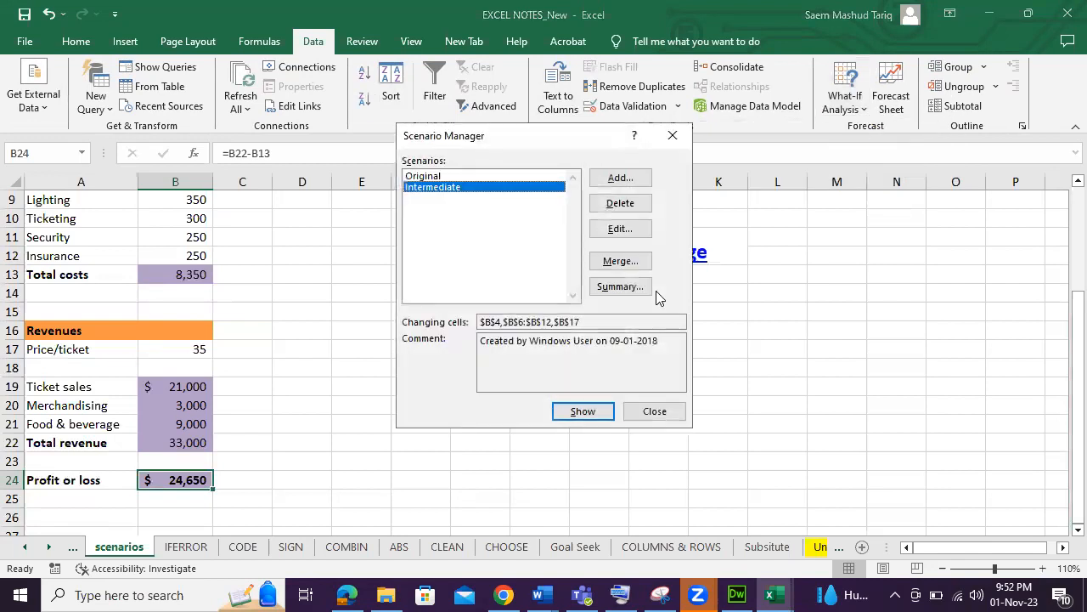
click(443, 177)
click(446, 189)
click(448, 177)
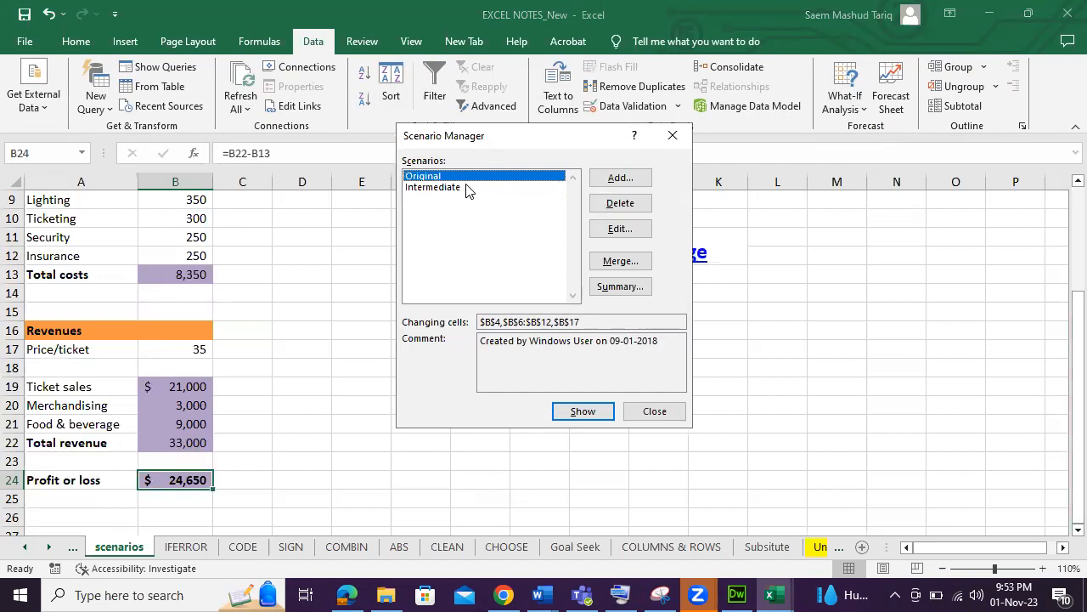
click(467, 188)
click(469, 176)
click(595, 413)
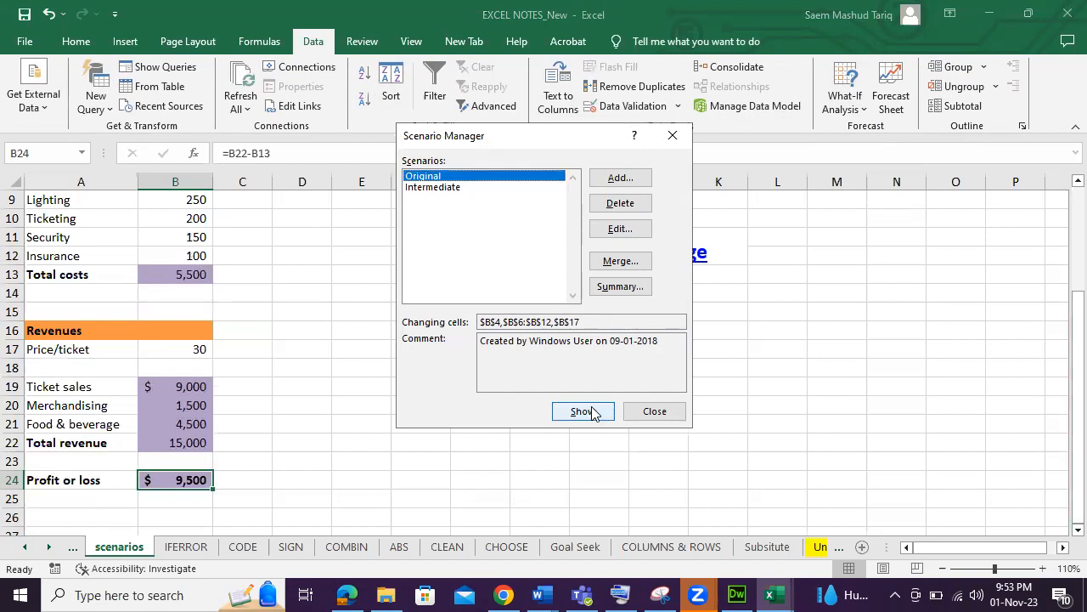
click(441, 189)
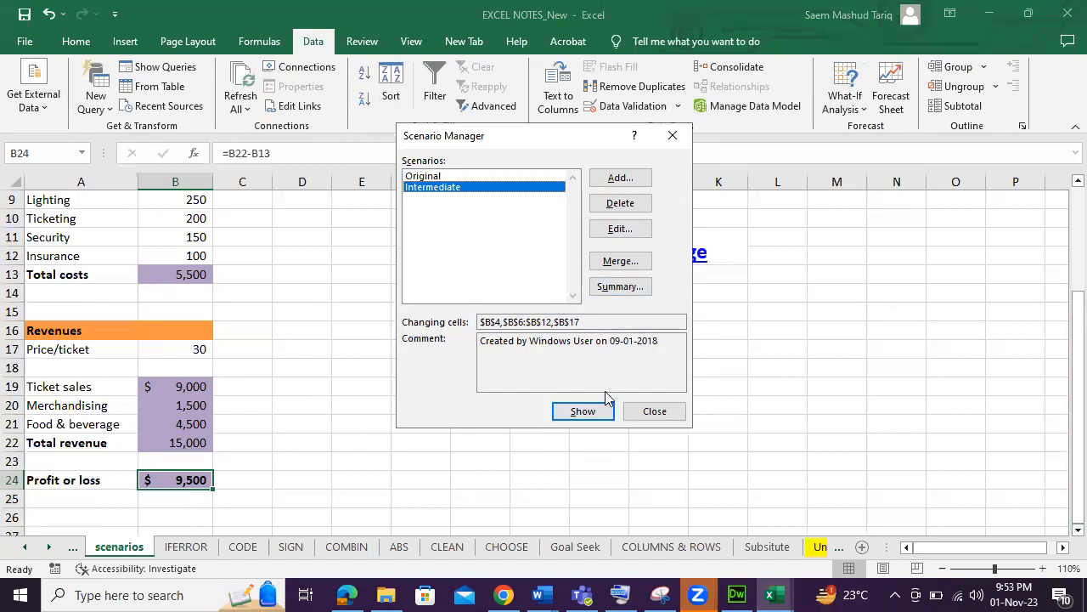
click(653, 412)
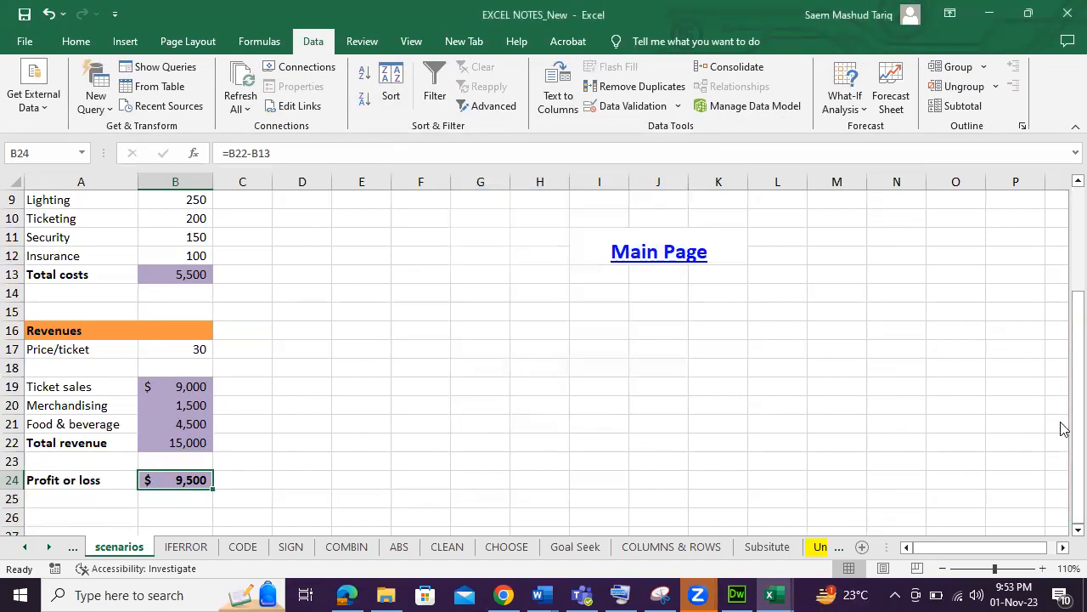
Review the seats, cost items, price per ticket and profit cells of the shown scenario.
click(178, 351)
drag(1077, 424, 1076, 410)
click(193, 260)
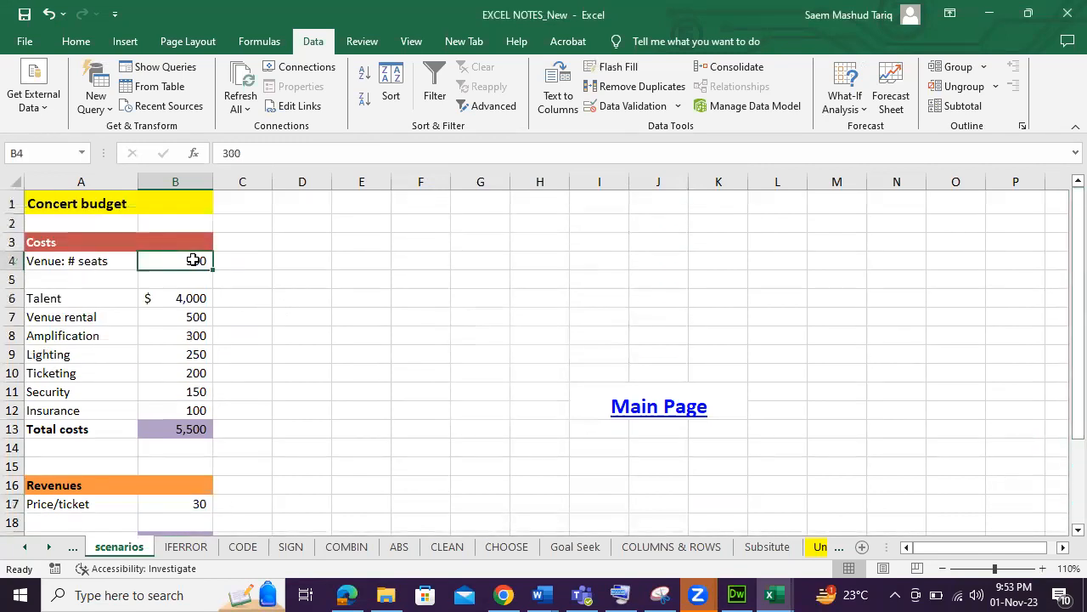
click(171, 297)
click(175, 316)
click(193, 373)
click(192, 409)
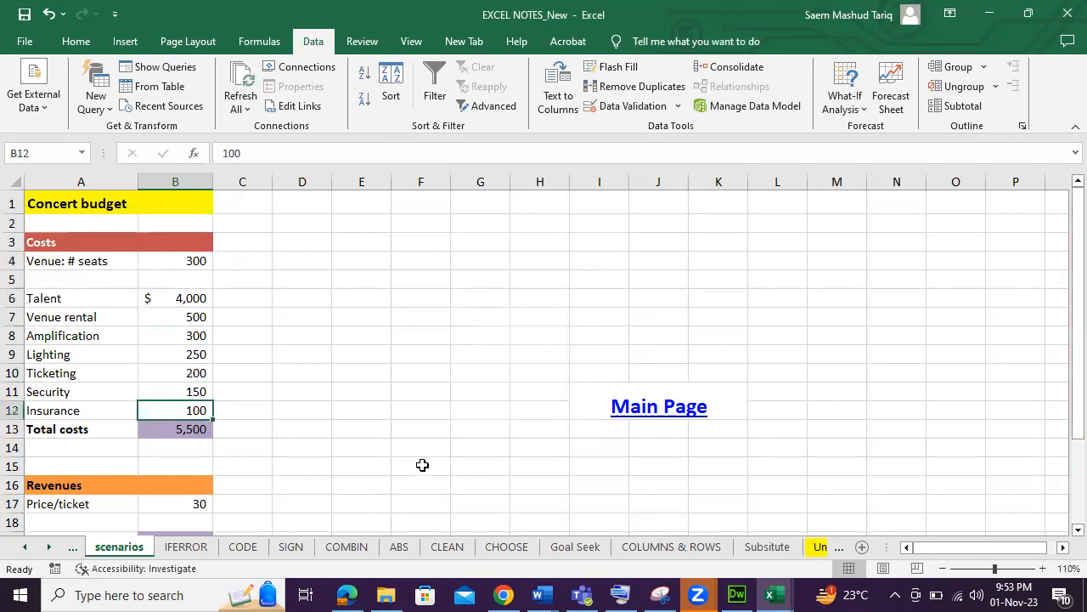
scroll(422, 464, down, 2)
click(175, 517)
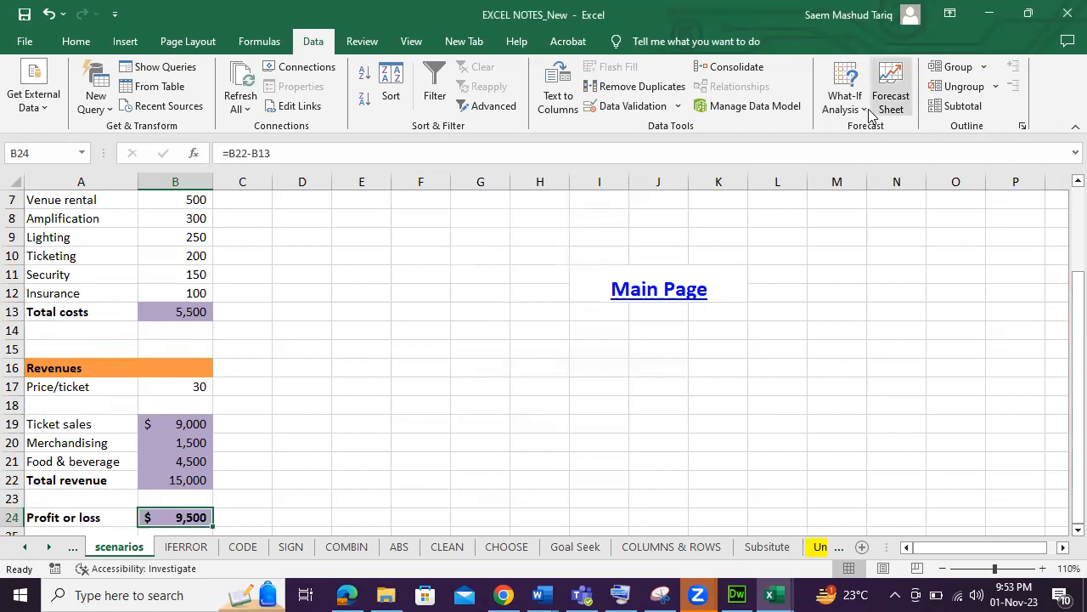
Add a new scenario named Profitable using changing cells B4,B6:B12,B17.
click(846, 98)
click(875, 129)
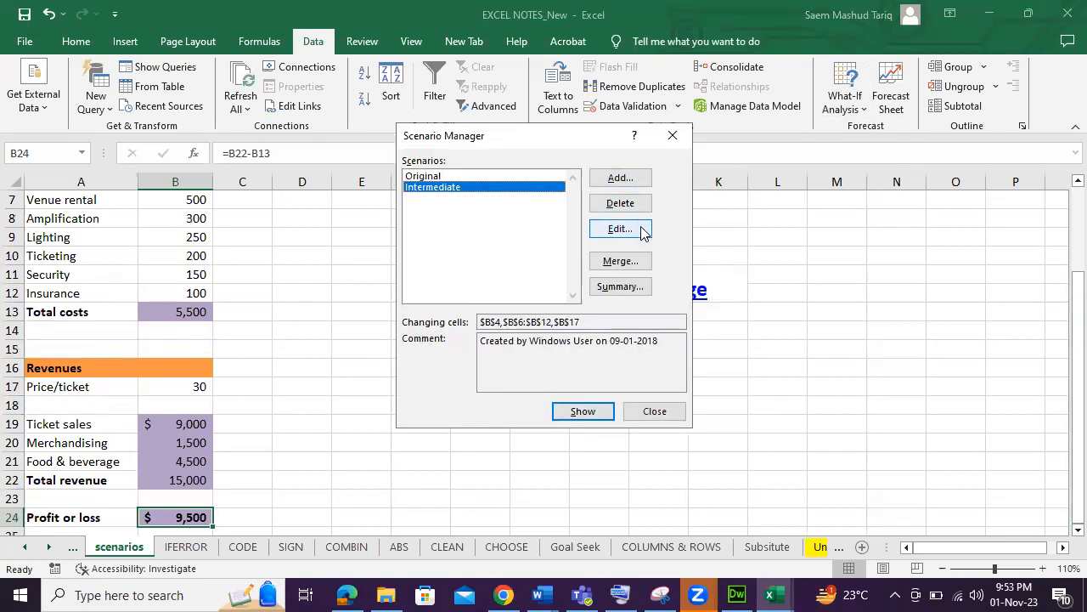
click(620, 178)
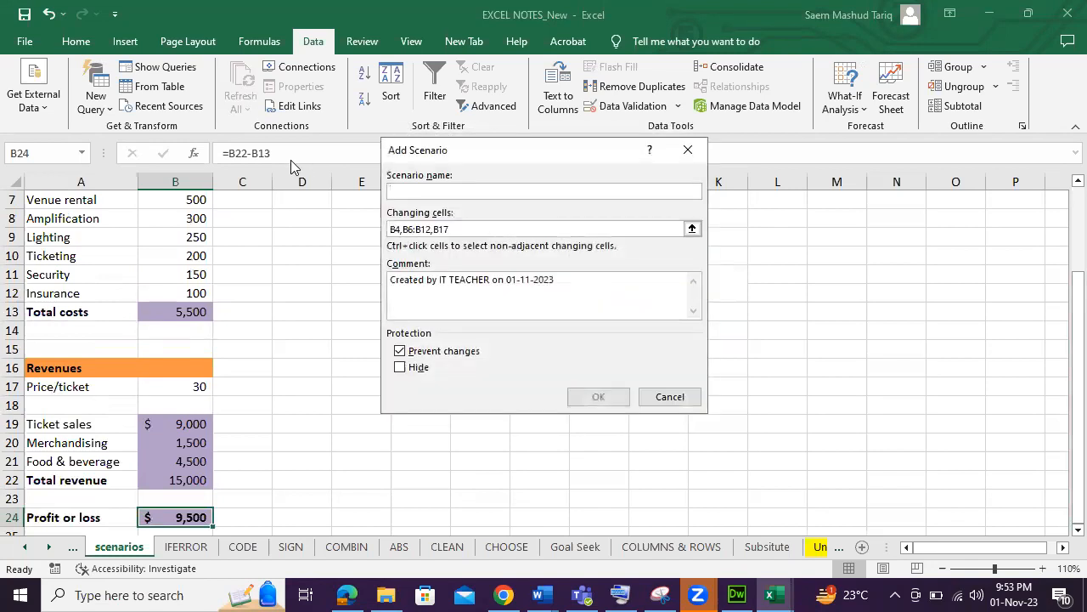
text(Profit)
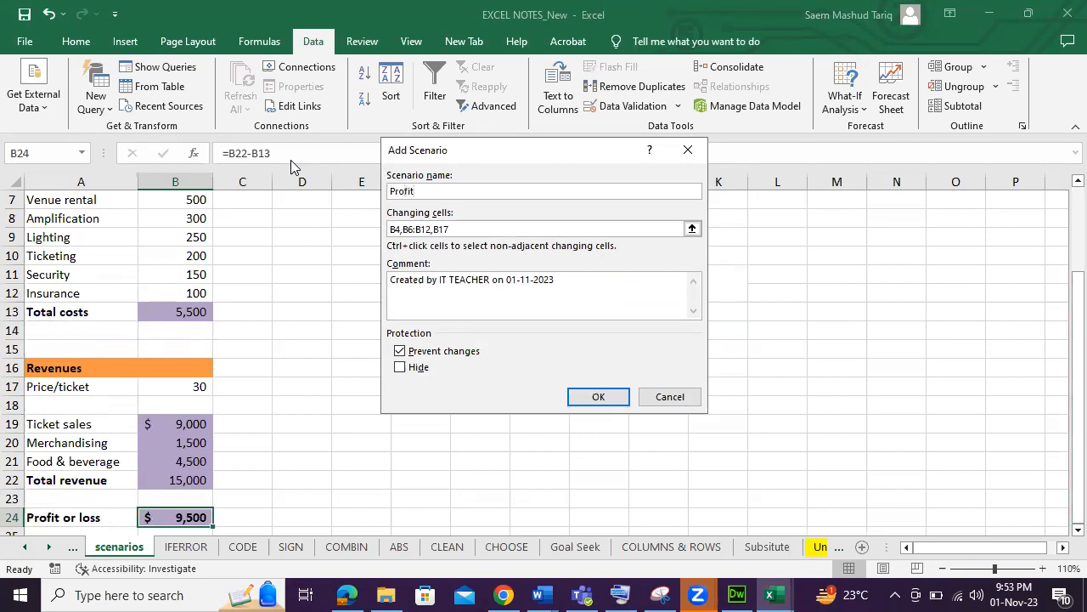
text(able)
click(483, 229)
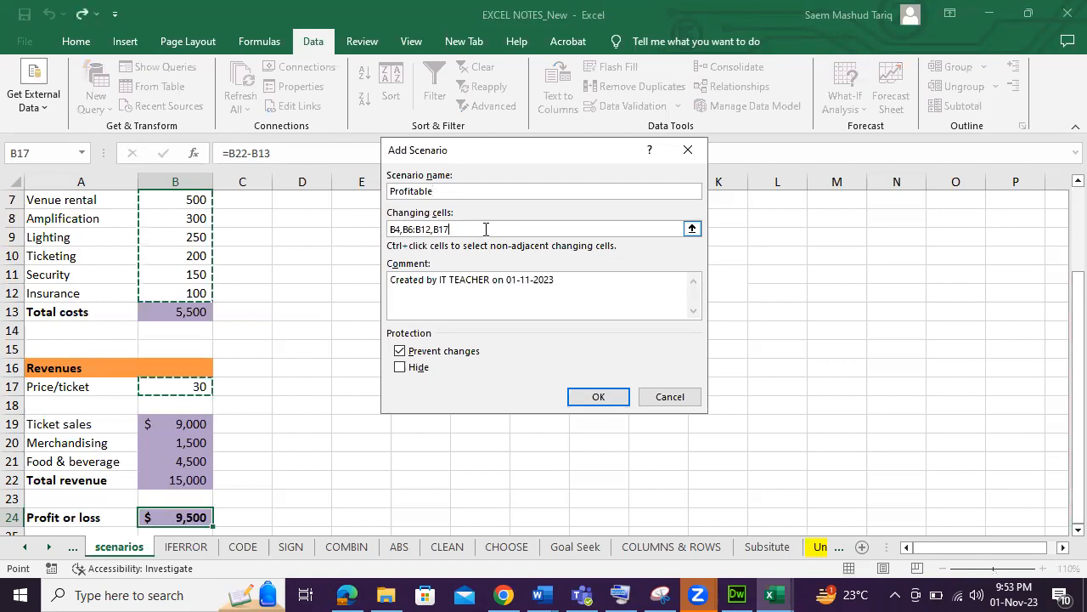
click(592, 397)
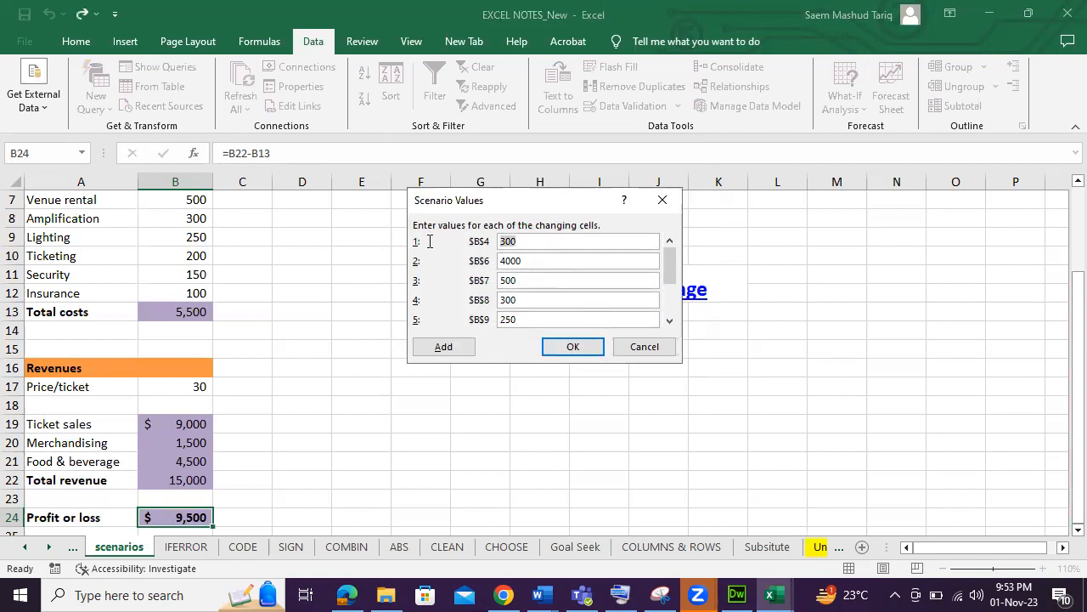
Enter Profitable scenario values: 700 seats, 10000 talent, 800 venue rental, 500 amplification and 50 price per ticket.
text(700)
double_click(547, 259)
text(1000)
double_click(534, 278)
text(7)
drag(534, 277, 465, 282)
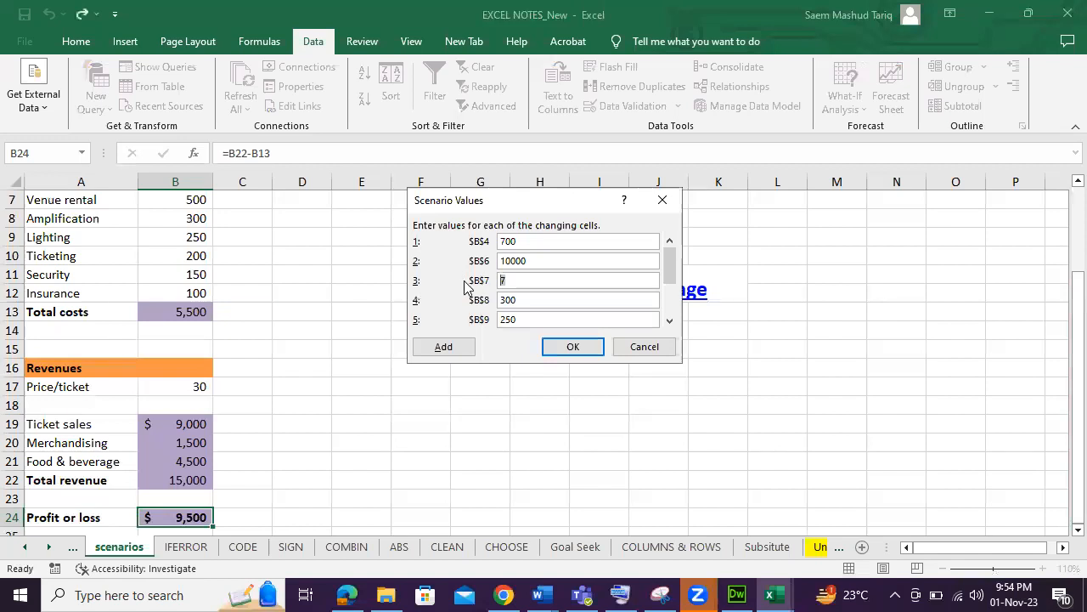
text(800)
drag(546, 300, 459, 302)
text(500)
click(668, 311)
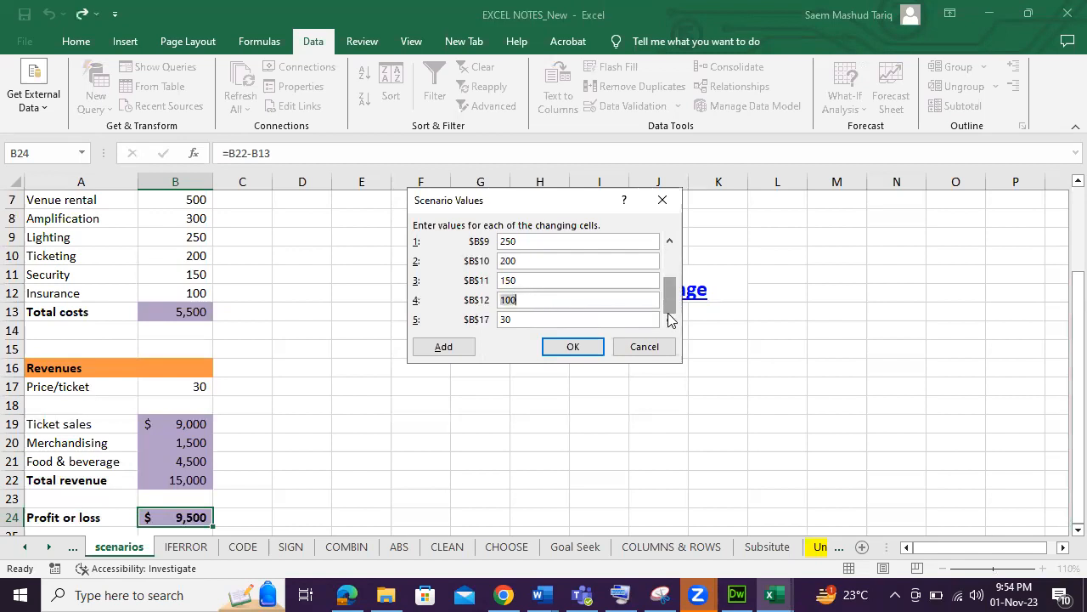
click(541, 319)
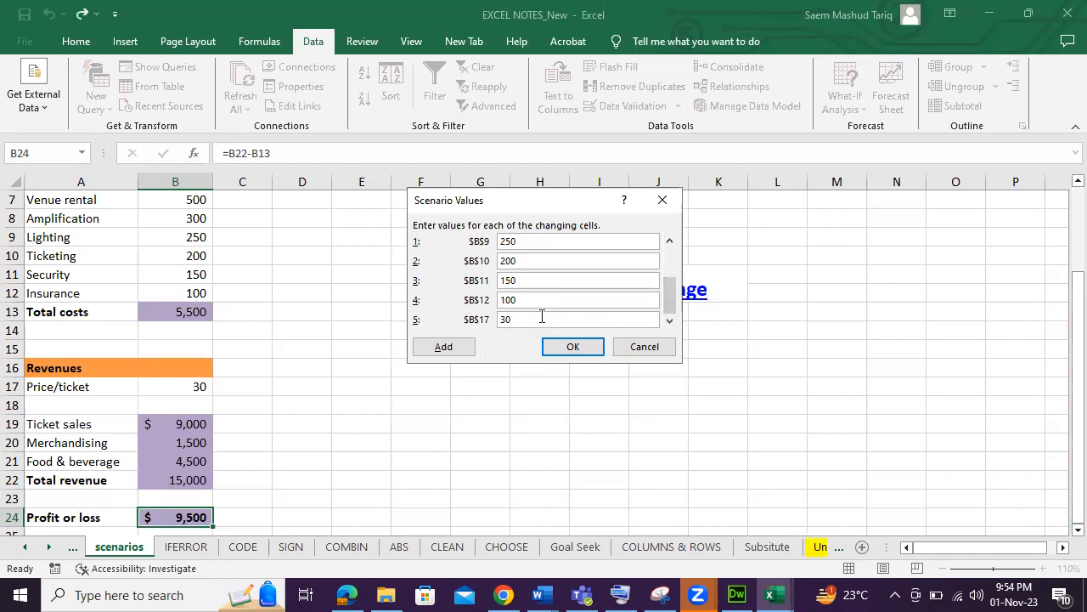
drag(541, 318, 469, 323)
text(50)
click(595, 346)
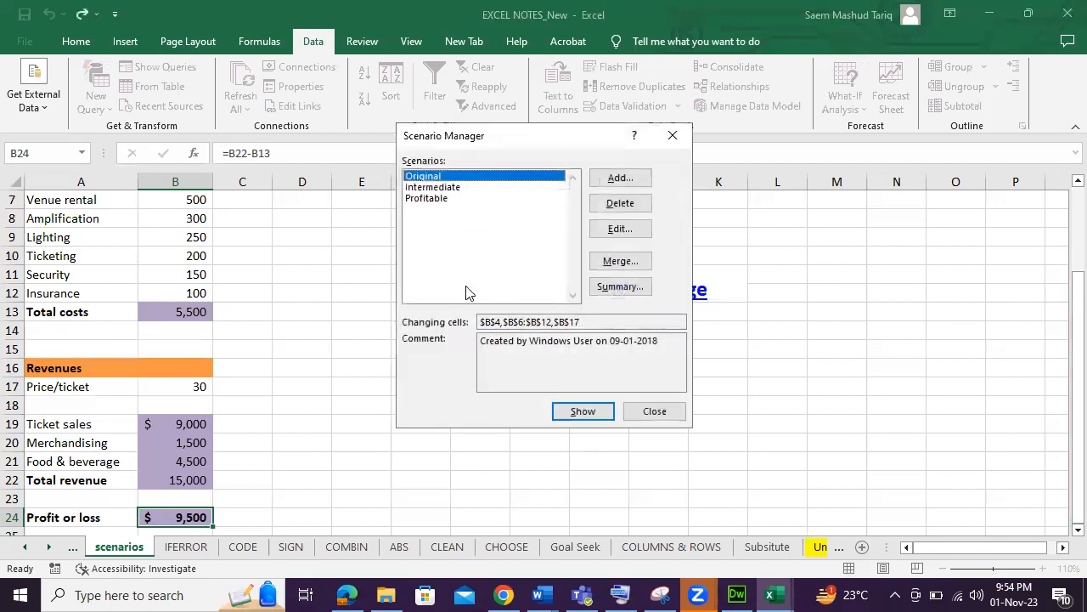
Show the Profitable scenario on the budget and close the Scenario Manager.
click(446, 199)
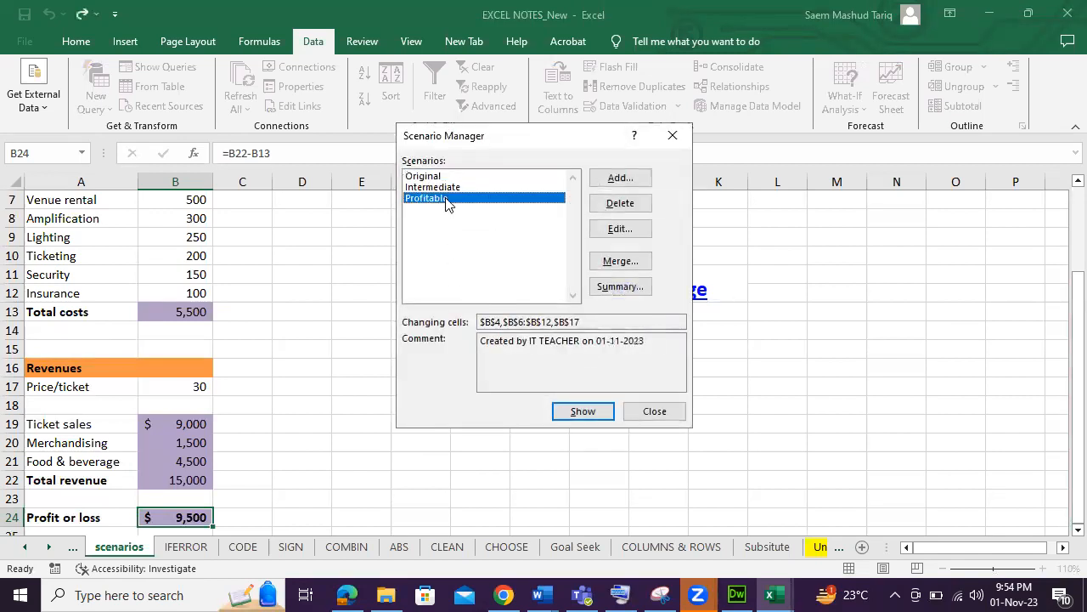
click(585, 410)
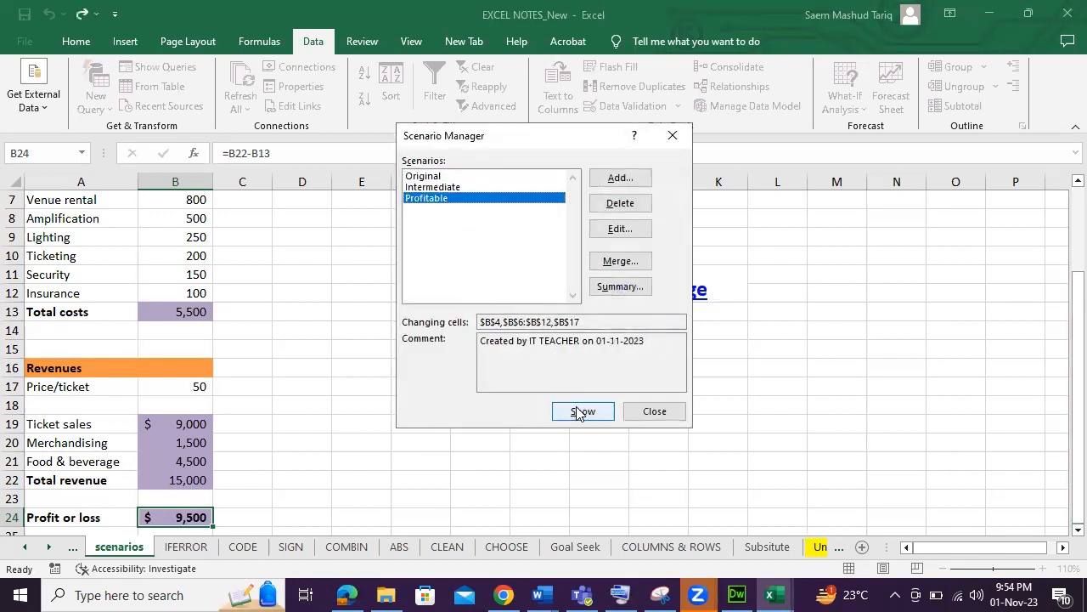
click(654, 412)
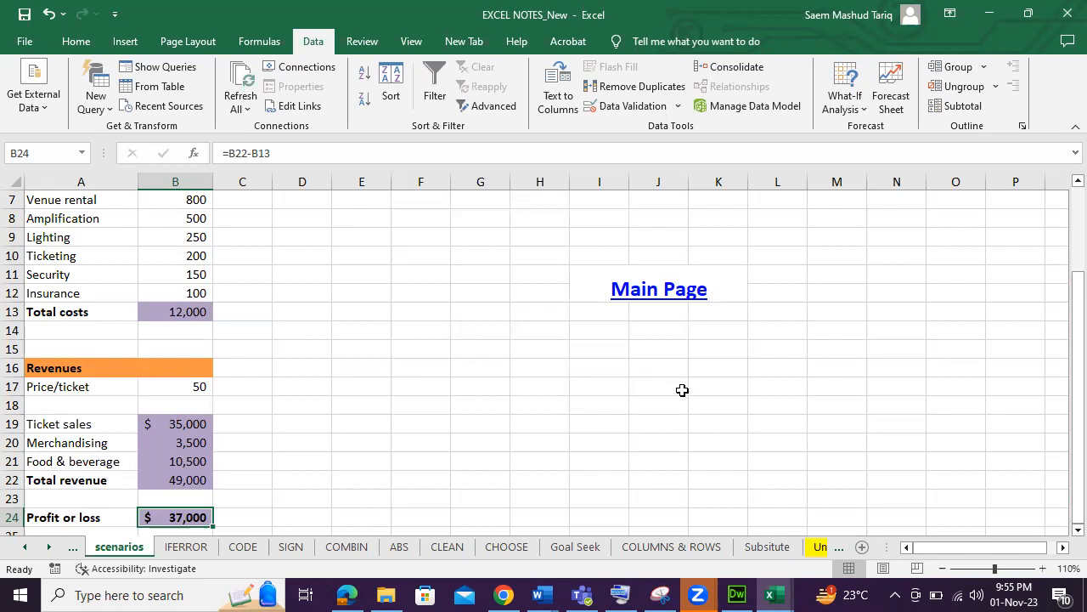
click(579, 425)
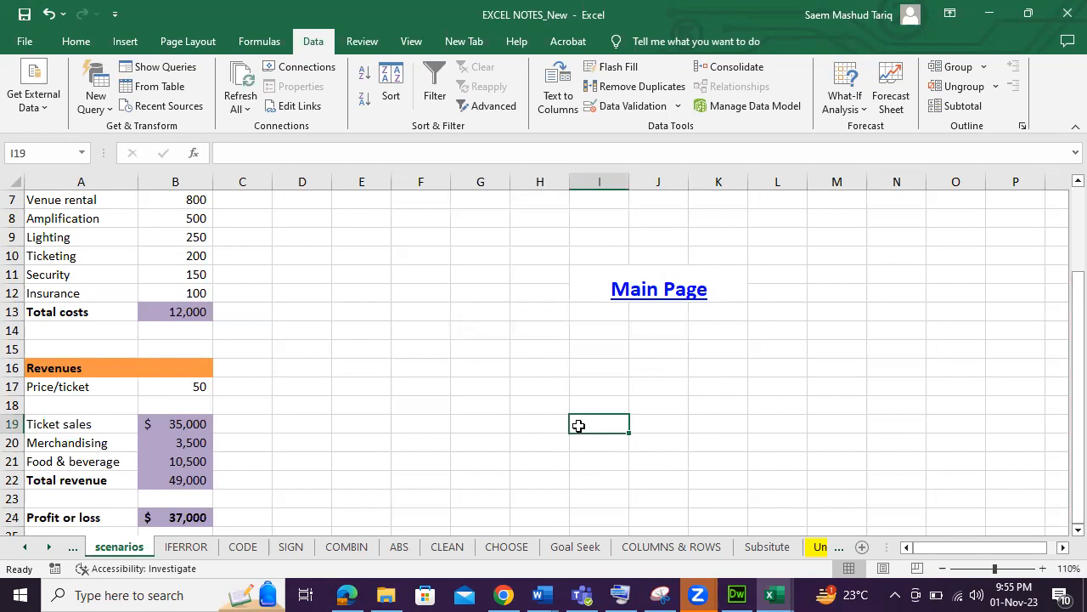